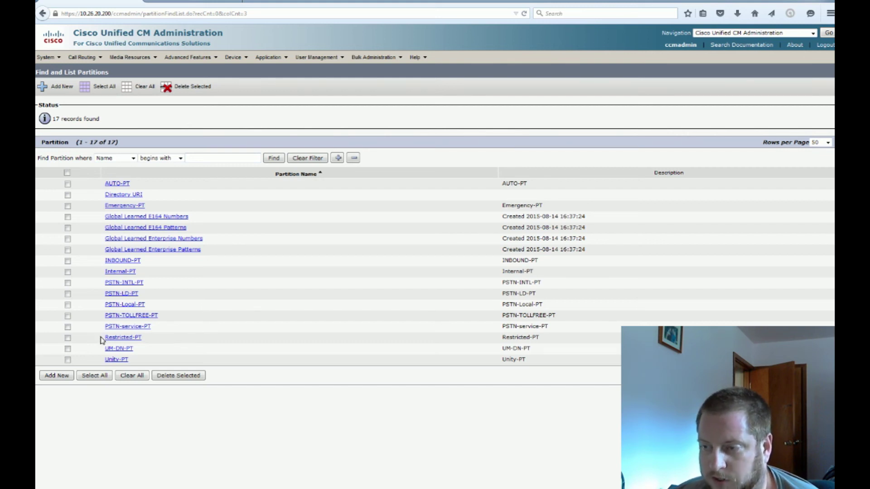
# Step: Highlight the Restricted-PT, INBOUND-PT and UM-DN-PT partitions in the 17-partition list
pyautogui.moveTo(101, 340); pyautogui.dragTo(152, 340)
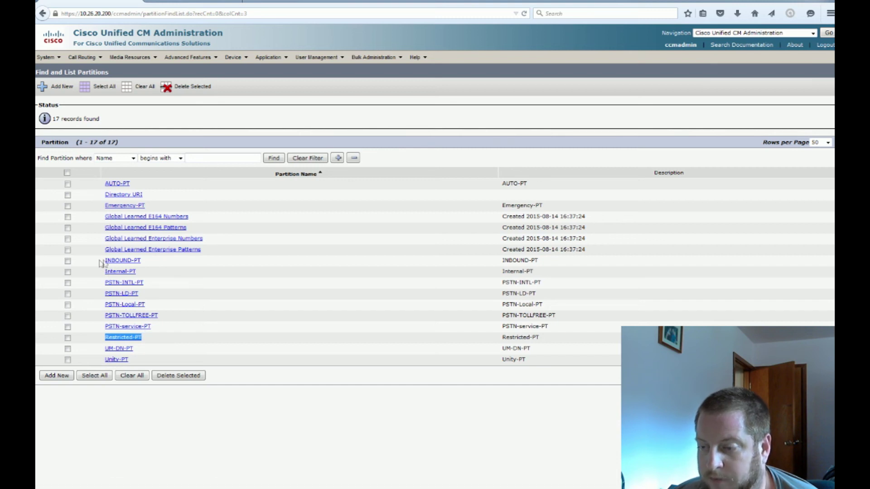
pyautogui.moveTo(102, 262); pyautogui.dragTo(145, 261)
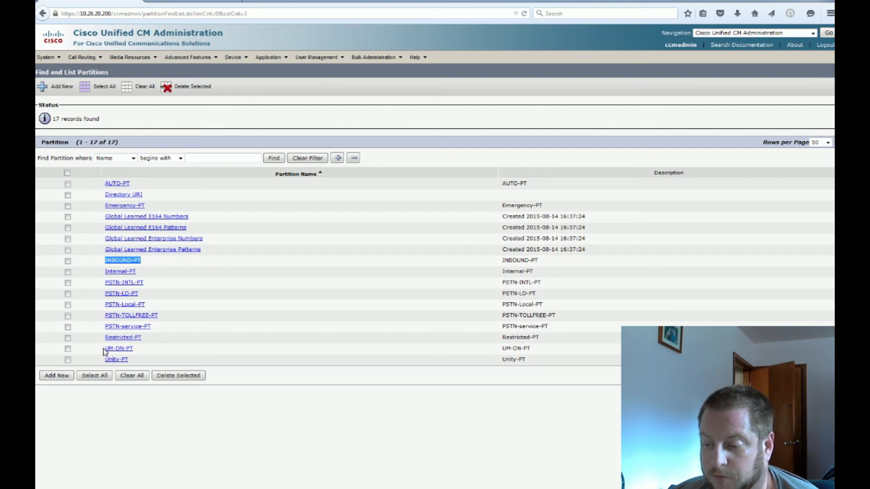
pyautogui.moveTo(104, 352); pyautogui.dragTo(136, 350)
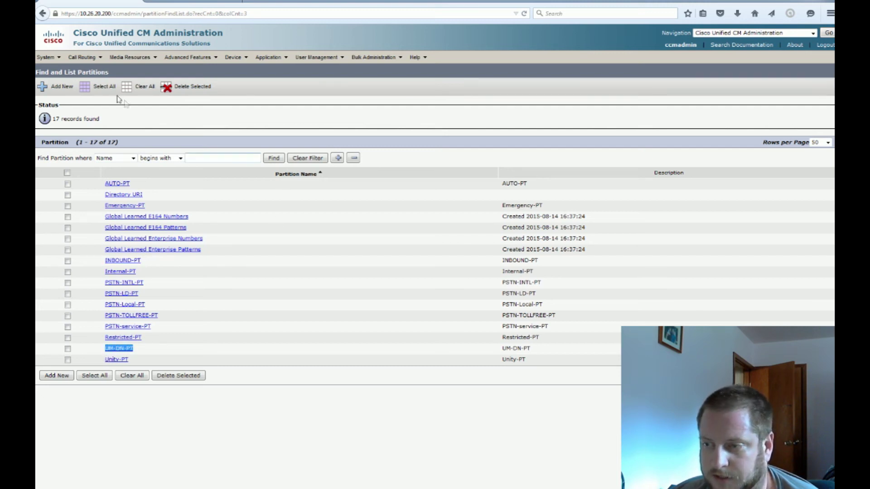
# Step: List all calling search spaces and highlight INBOUND-CSS, UM-CSS and LINE-CSS
pyautogui.moveTo(82, 57)
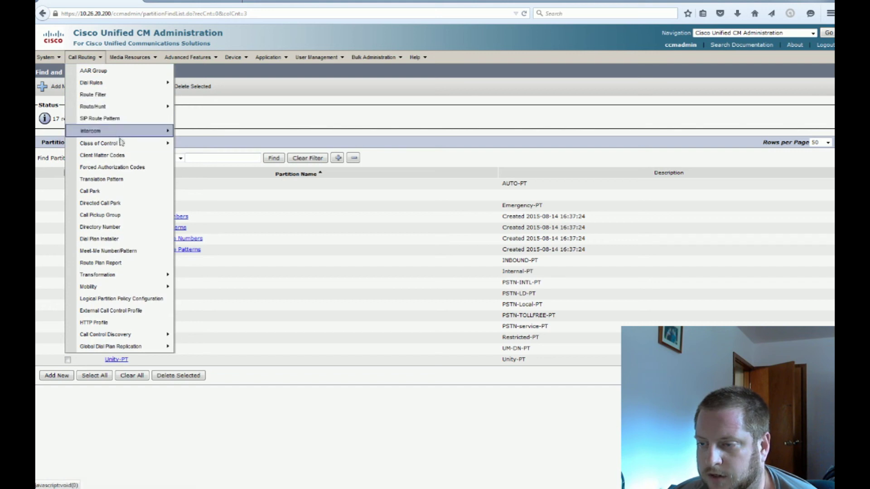
pyautogui.moveTo(120, 143)
pyautogui.click(230, 191)
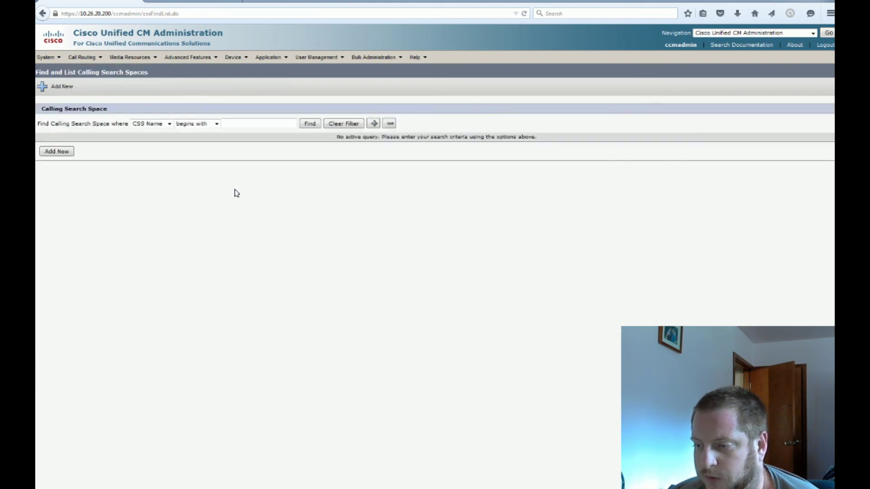
pyautogui.click(313, 127)
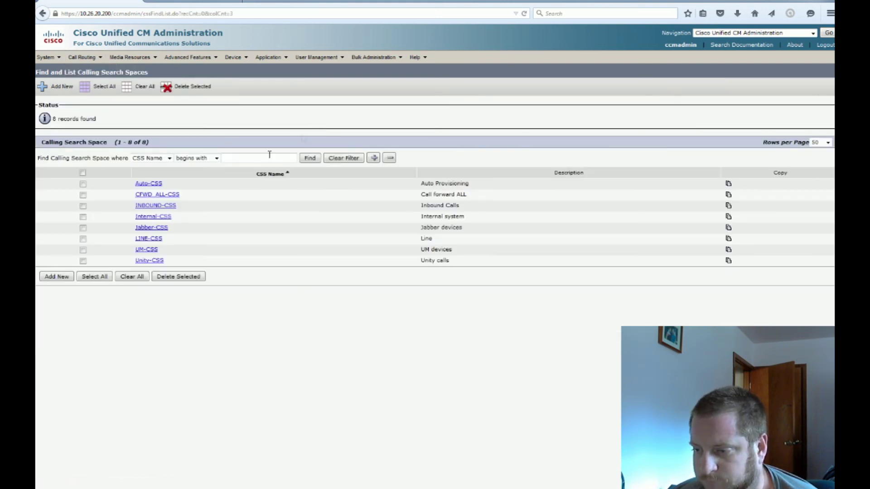
pyautogui.moveTo(135, 207); pyautogui.dragTo(183, 210)
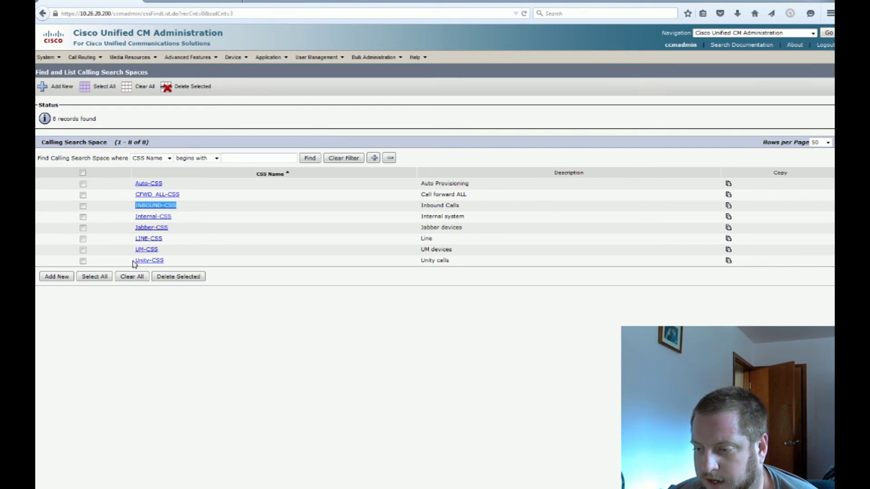
pyautogui.moveTo(133, 250); pyautogui.dragTo(162, 252)
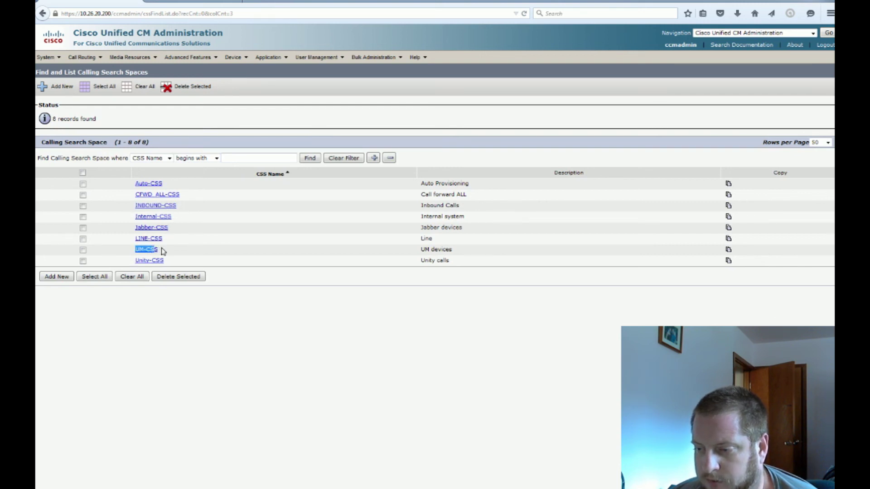
pyautogui.moveTo(130, 242); pyautogui.dragTo(167, 242)
# Step: Review LINE-CSS, whose only partition is Restricted-PT, then go to the Gateway list
pyautogui.click(164, 242)
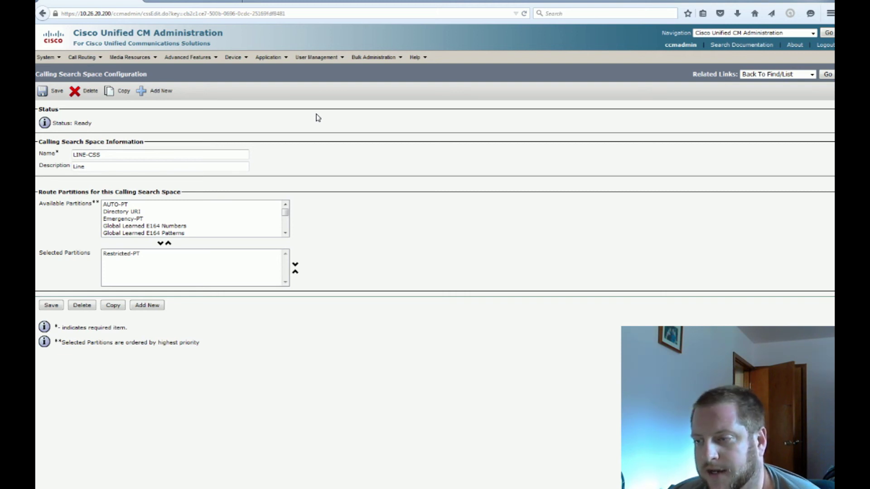
pyautogui.click(229, 59)
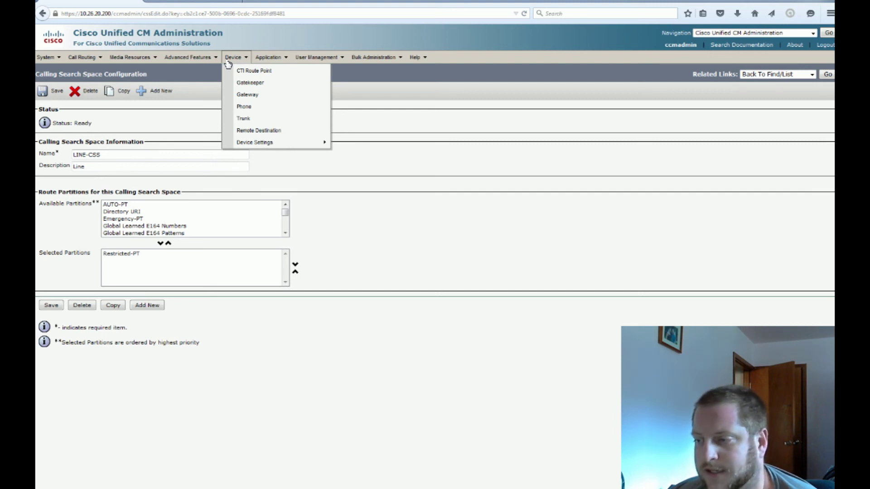
pyautogui.click(258, 96)
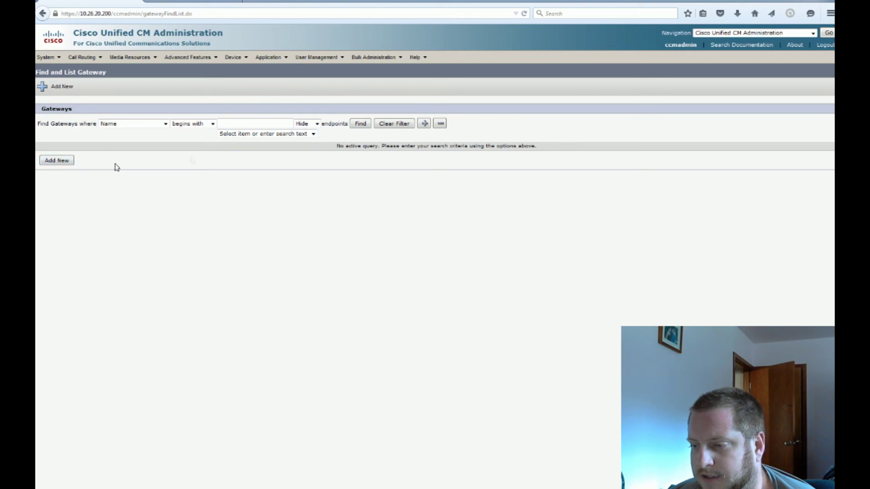
# Step: Browse the available gateway types, then go to the trunk list
pyautogui.click(59, 160)
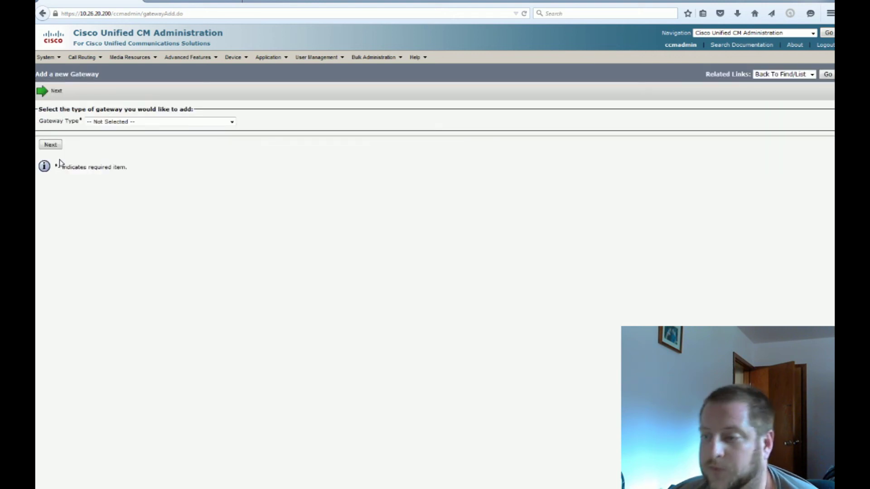
pyautogui.click(137, 122)
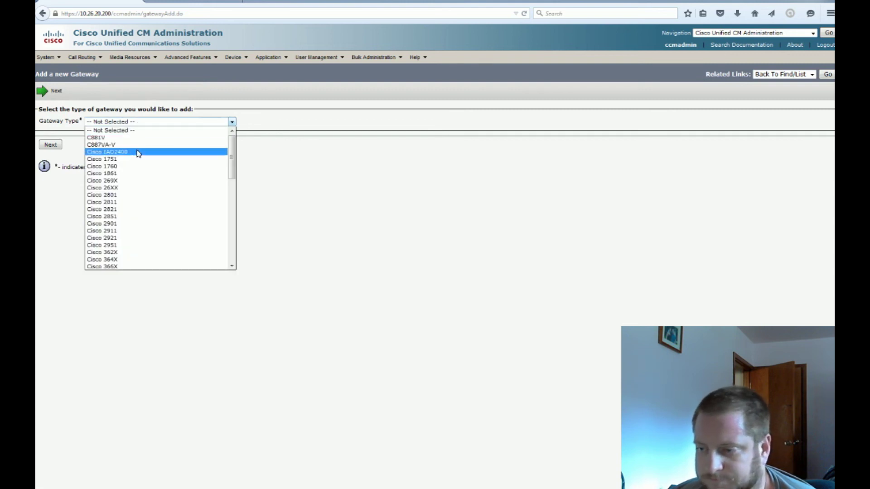
pyautogui.moveTo(240, 57)
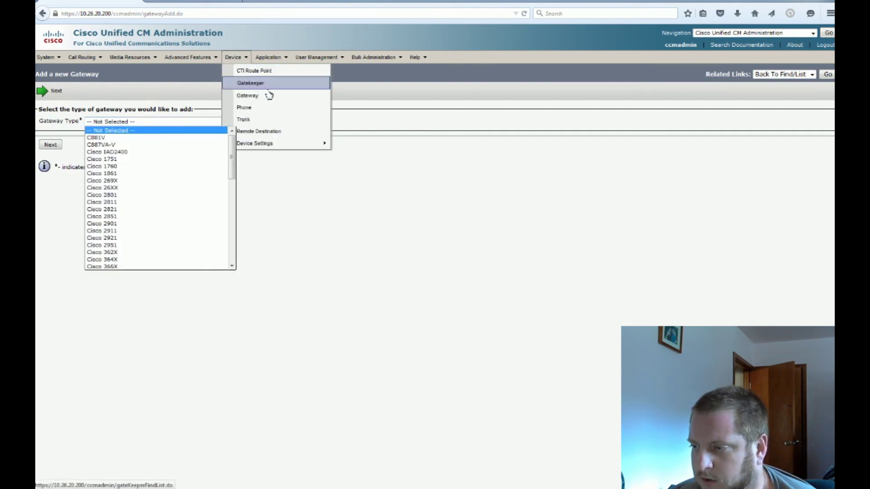
pyautogui.click(268, 119)
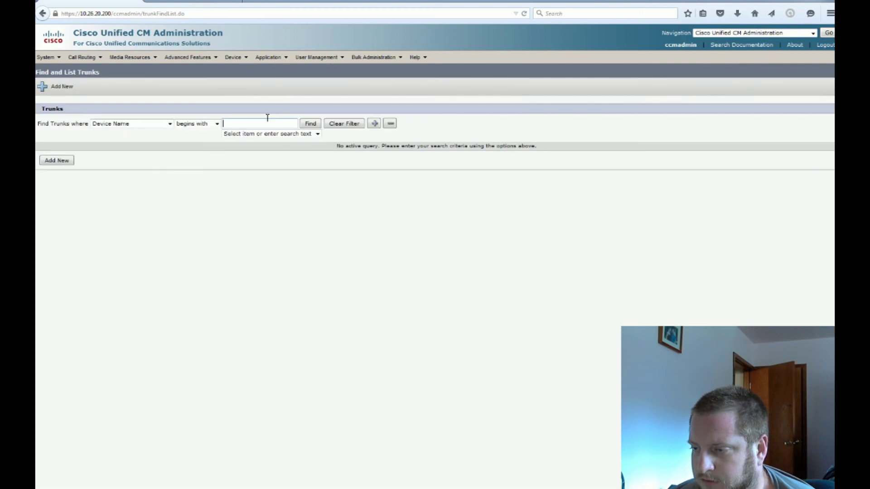
# Step: Add a new SIP Trunk with service type None(Default)
pyautogui.click(58, 162)
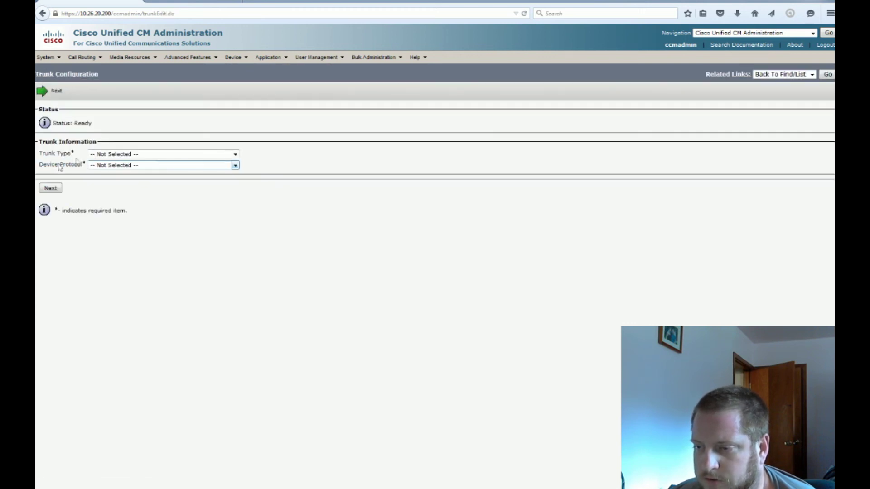
pyautogui.click(126, 154)
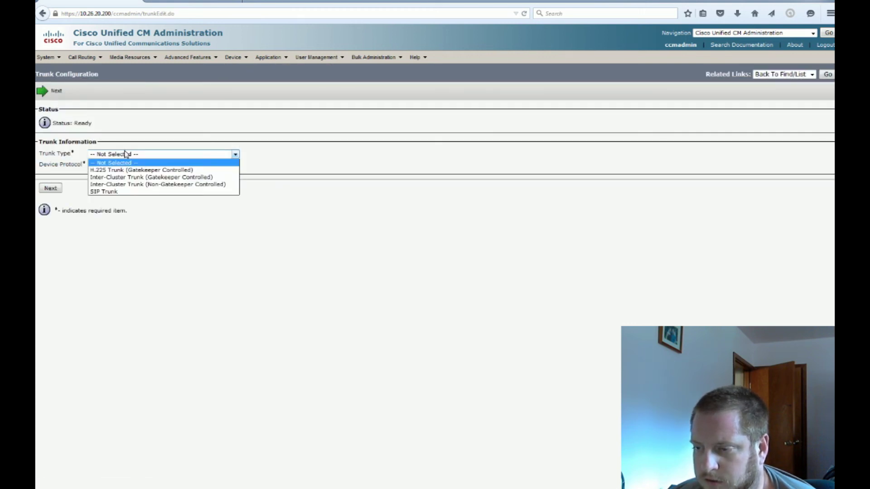
pyautogui.click(132, 193)
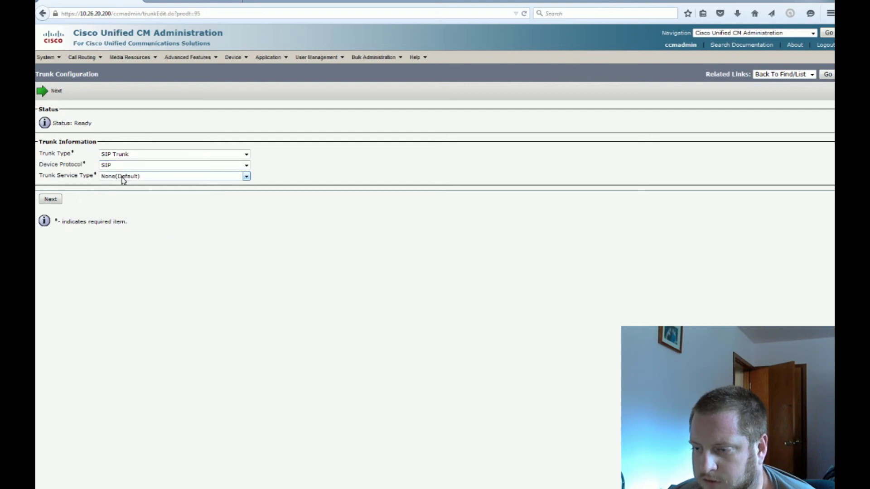
pyautogui.click(122, 177)
pyautogui.click(118, 186)
# Step: Name the trunk UMSip with description 'Um Sip Gateway'
pyautogui.click(52, 201)
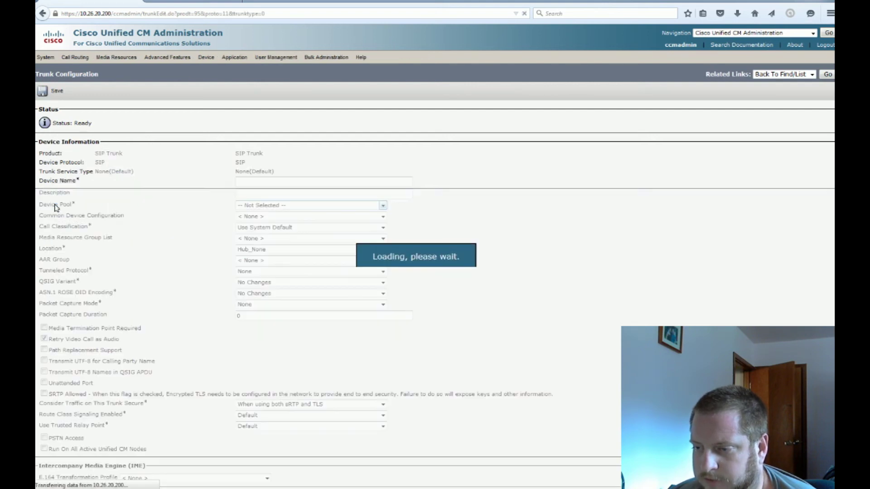
pyautogui.click(249, 180)
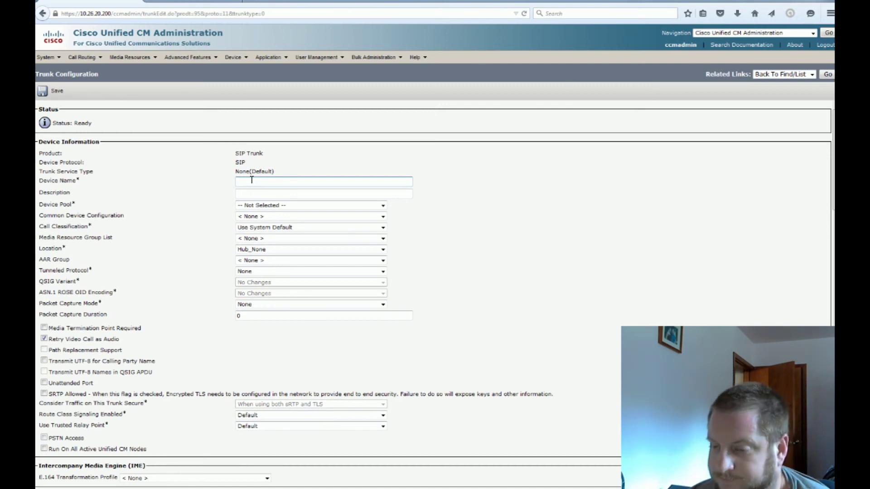
pyautogui.write('UMS')
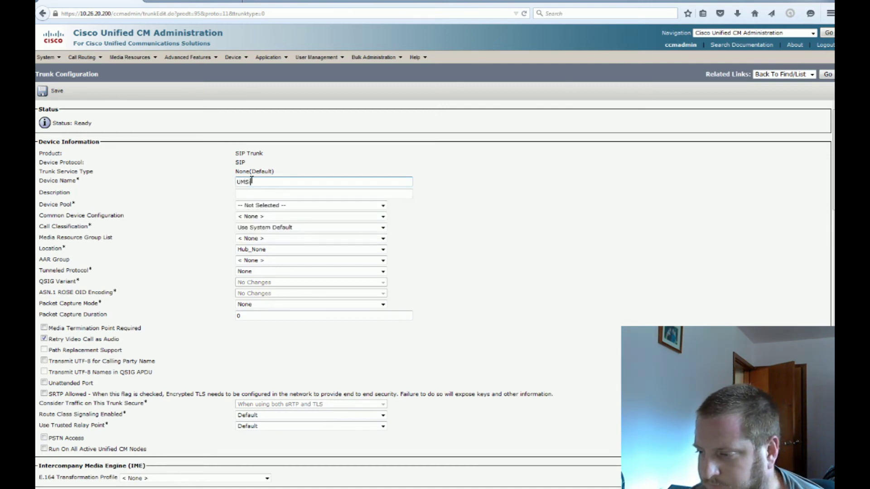
pyautogui.press('Tab')
pyautogui.write('Um Sip ')
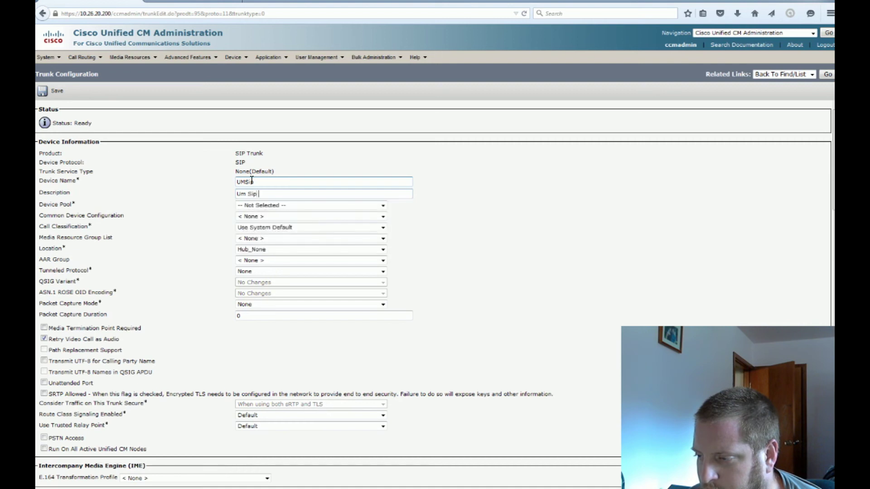
pyautogui.write('Gateway')
pyautogui.press('Tab')
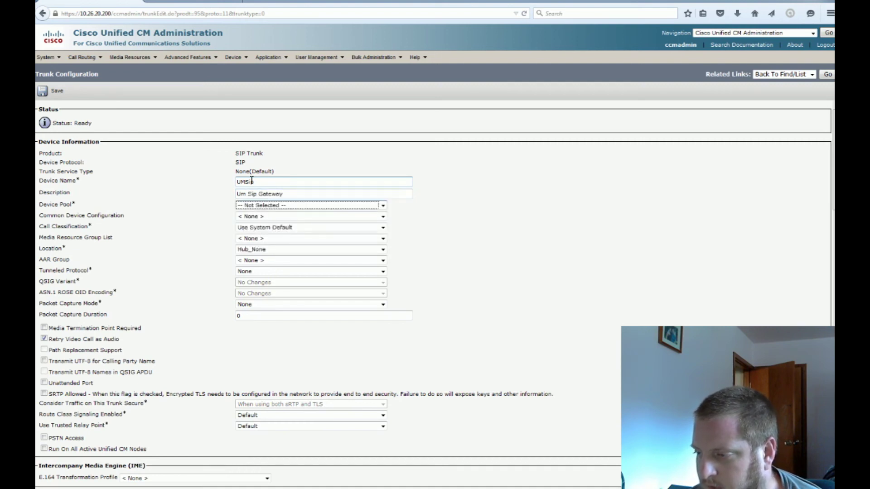
# Step: Keep device pool UM-DP and set media resource group list MRGL and location Um-LOC
pyautogui.click(267, 205)
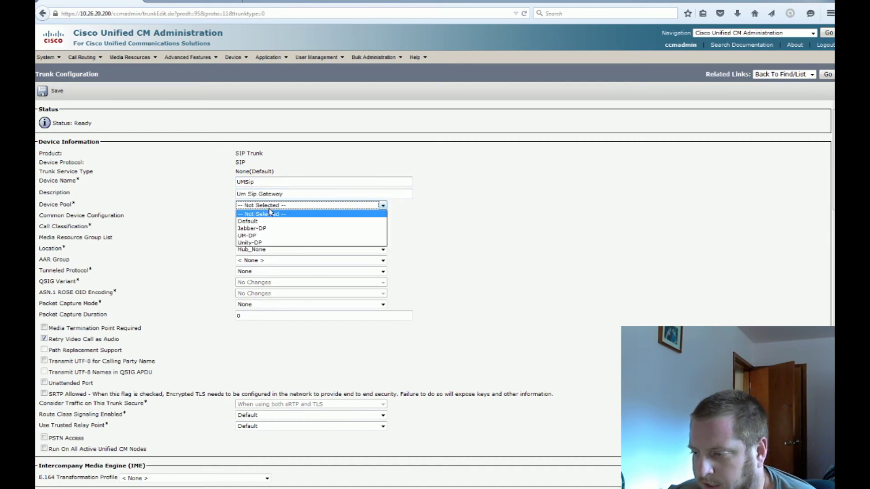
pyautogui.press('Escape')
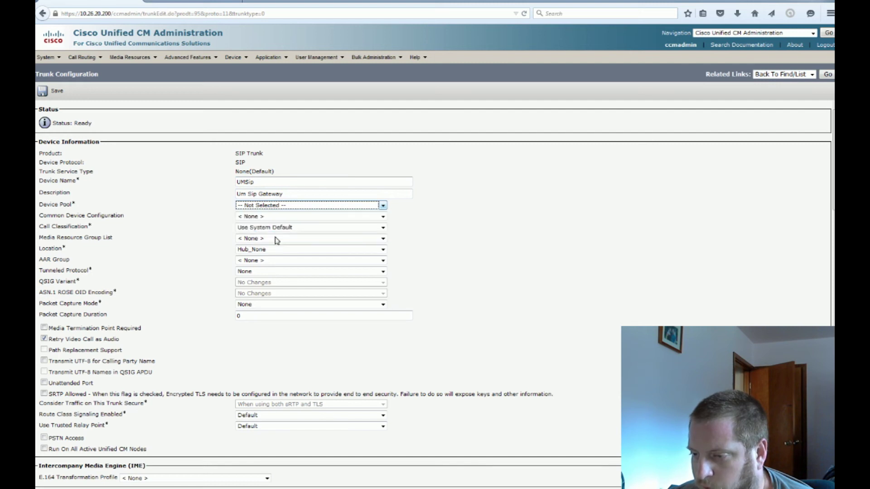
pyautogui.click(266, 239)
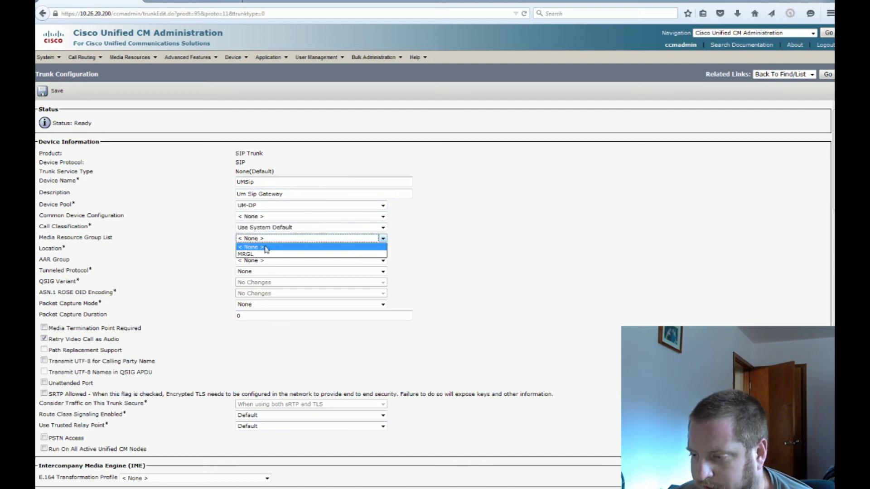
pyautogui.click(253, 254)
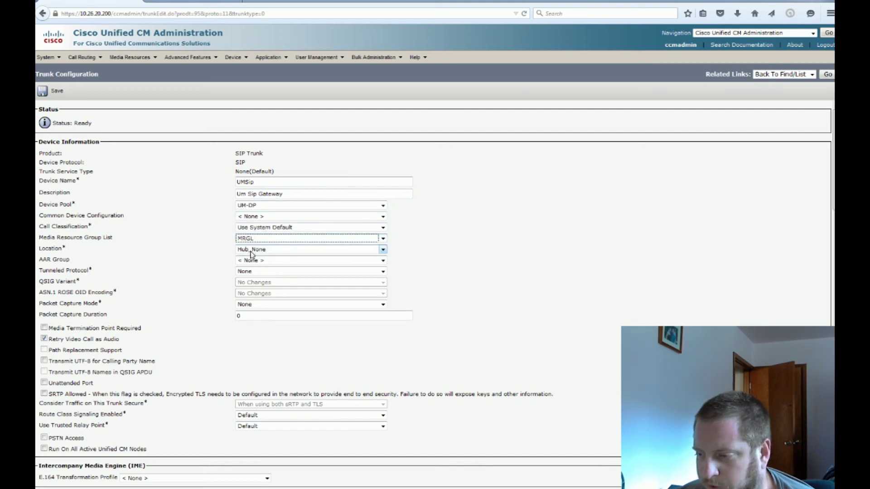
pyautogui.click(252, 254)
pyautogui.click(260, 283)
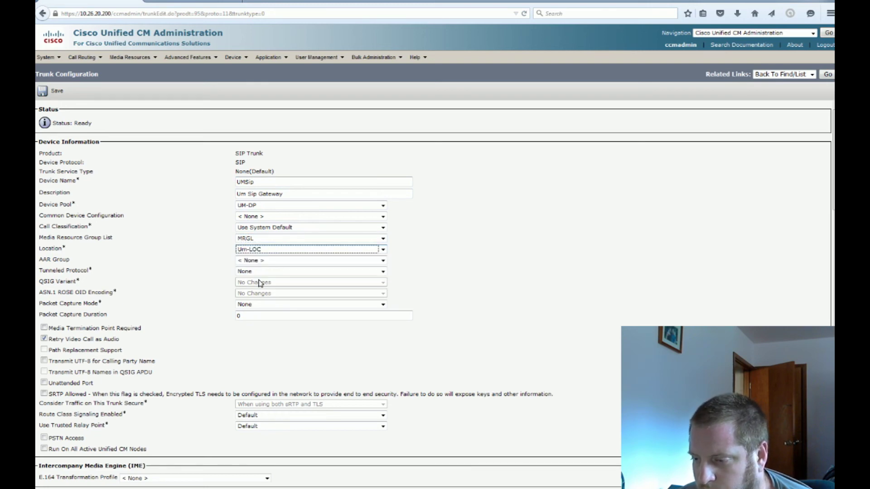
pyautogui.scroll(-3, 189, 270)
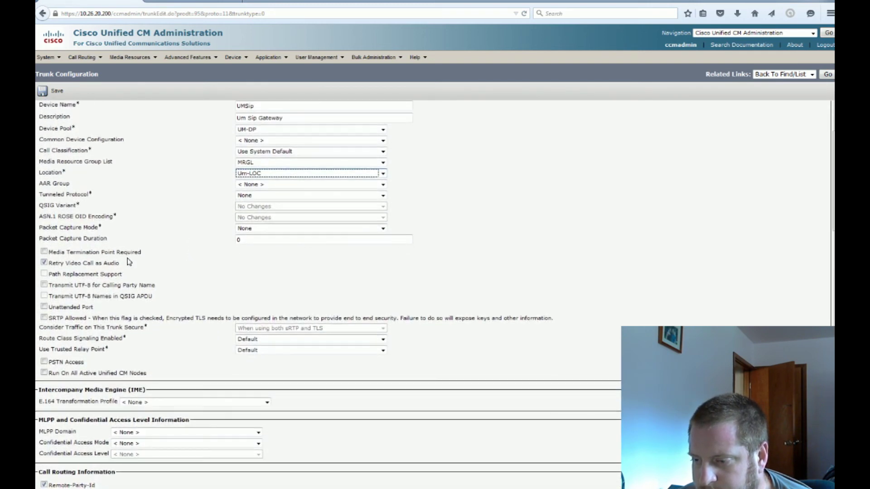
# Step: Require a media termination point for the UMSip trunk
pyautogui.click(126, 255)
pyautogui.scroll(-3, 250, 275)
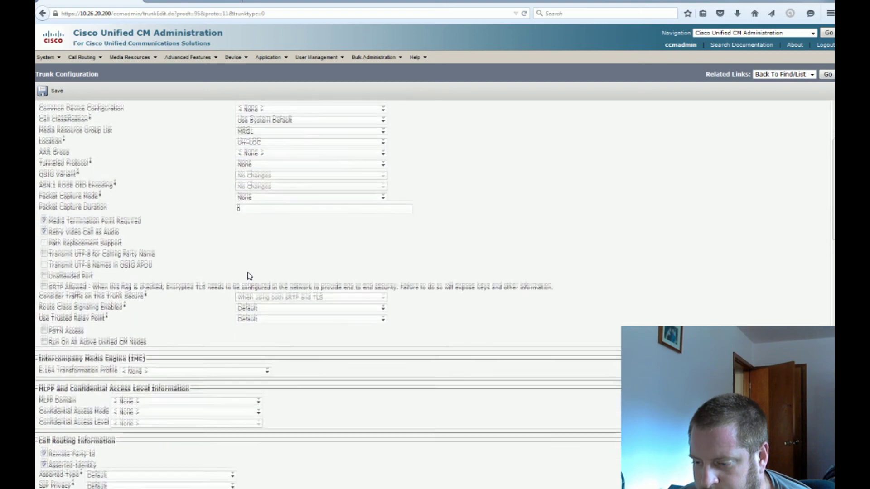
pyautogui.scroll(-3, 249, 276)
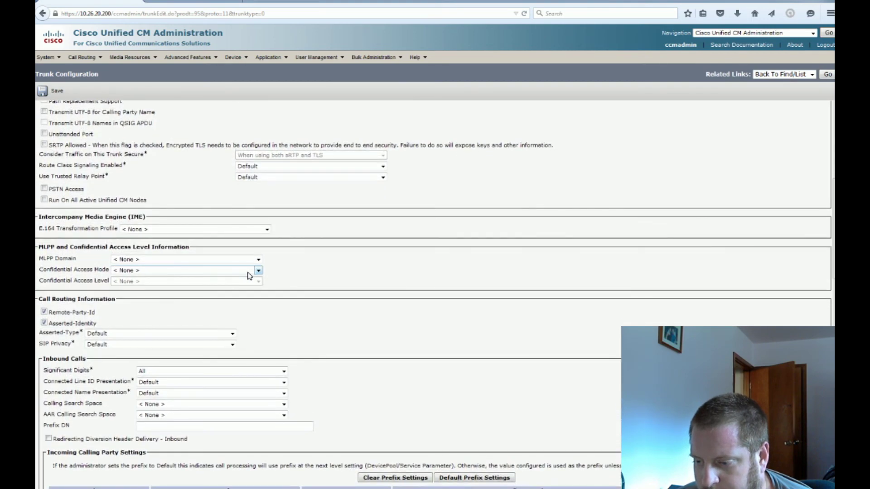
pyautogui.scroll(-4, 249, 276)
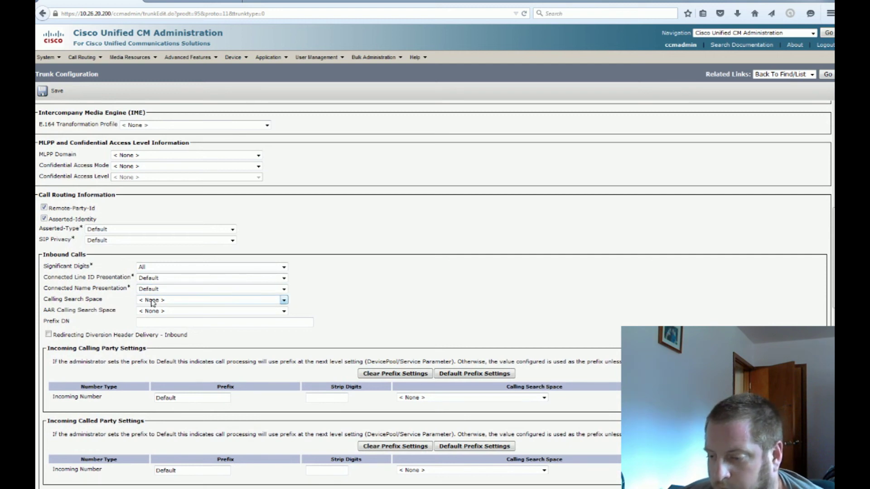
# Step: Set the inbound calls calling search space to INBOUND-CSS
pyautogui.click(284, 300)
pyautogui.click(171, 330)
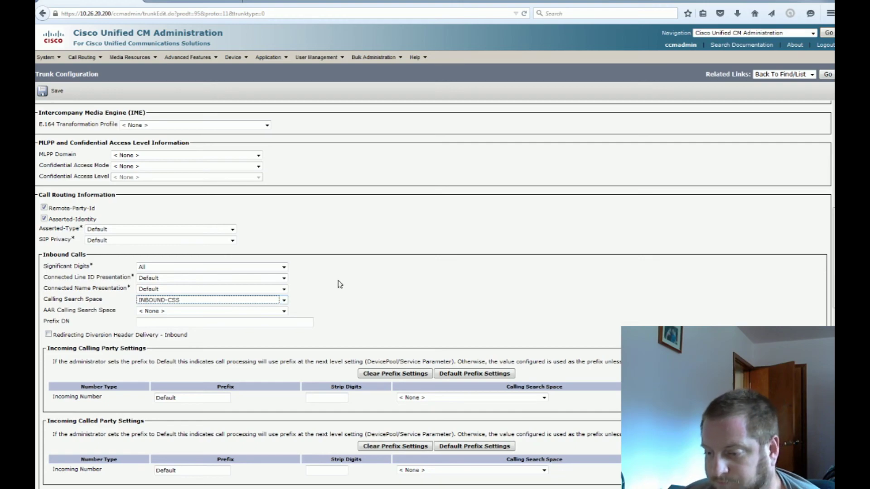
pyautogui.scroll(-5, 340, 285)
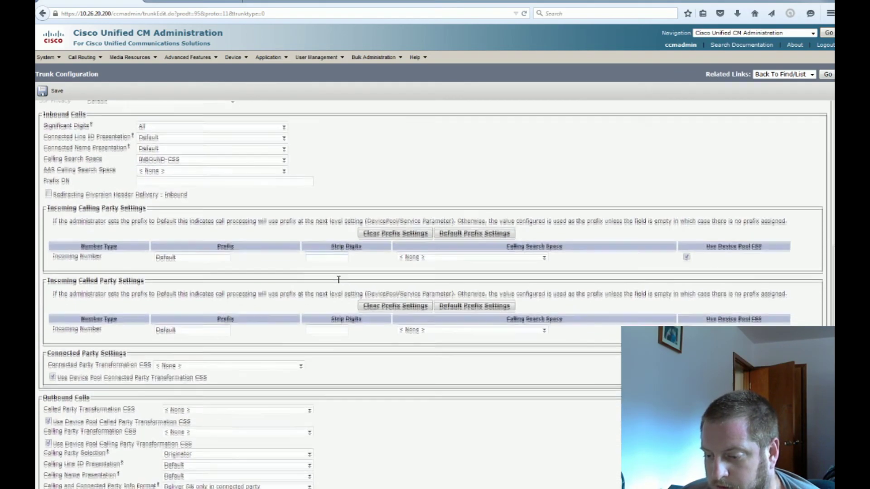
pyautogui.scroll(-5, 339, 279)
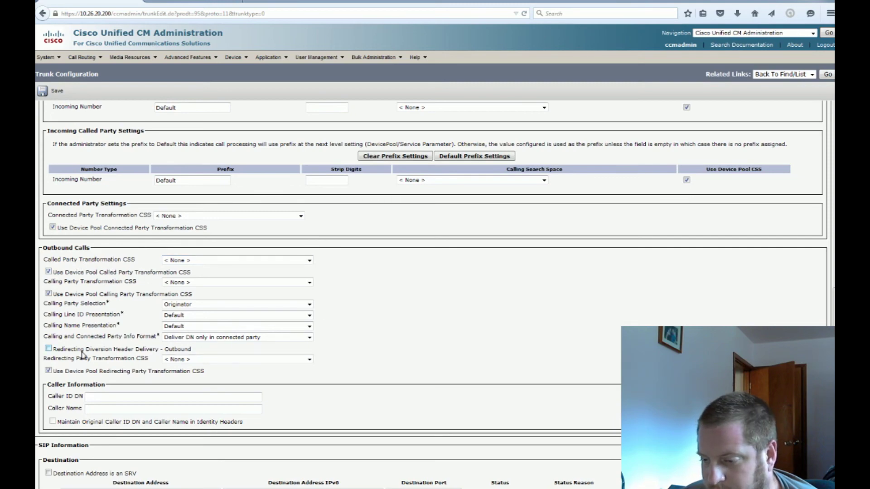
pyautogui.scroll(10, 378, 357)
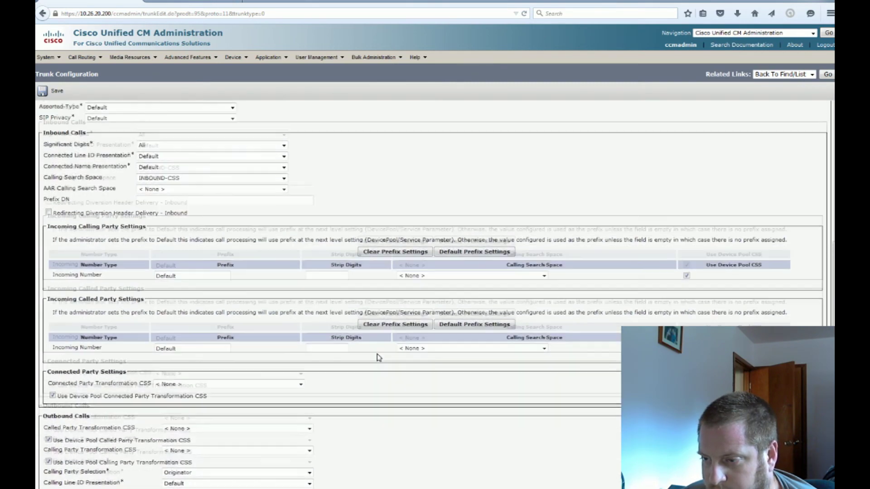
pyautogui.scroll(7, 379, 357)
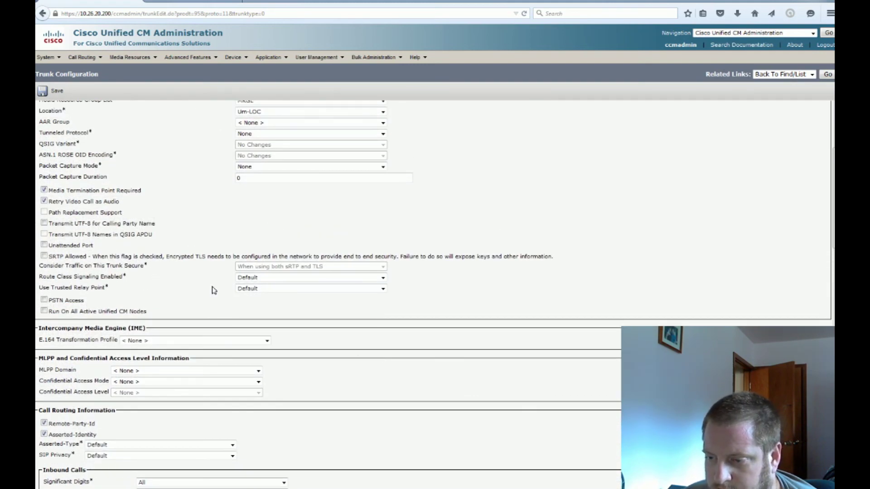
pyautogui.scroll(-3, 214, 288)
pyautogui.scroll(-15, 214, 290)
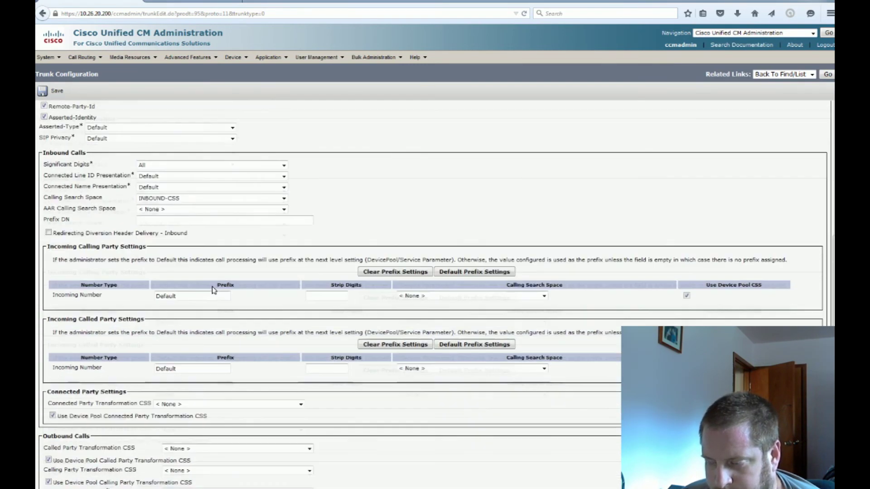
pyautogui.scroll(-6, 213, 285)
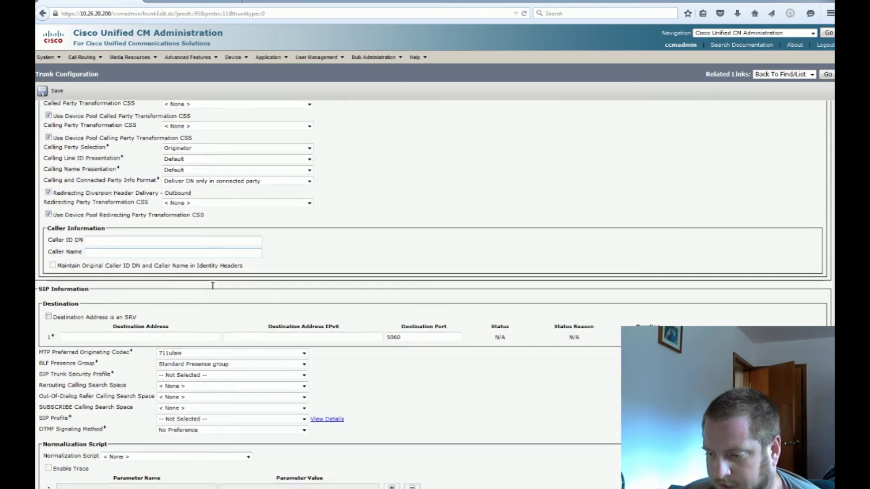
pyautogui.click(151, 310)
# Step: Target destination 10.26.20.1 using Non Secure SIP Trunk Profile and Standard SIP Profile
pyautogui.write('10.20.')
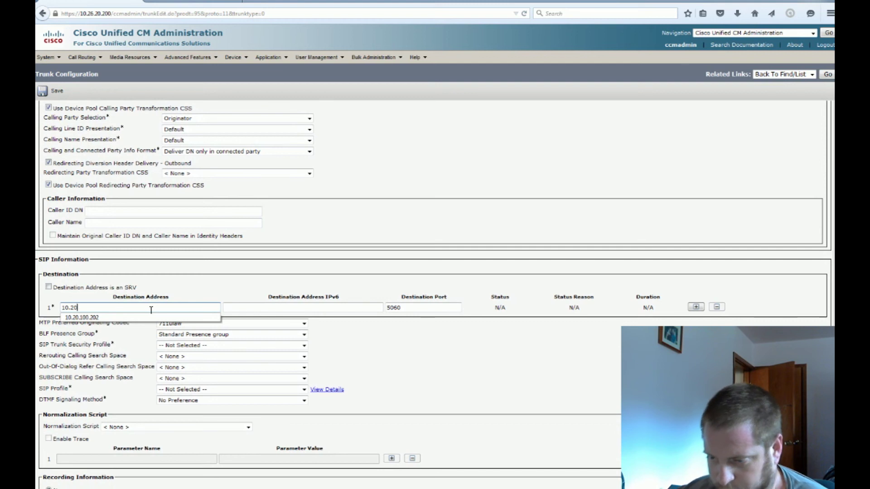
pyautogui.press('BackSpace')
pyautogui.write('6.20.1')
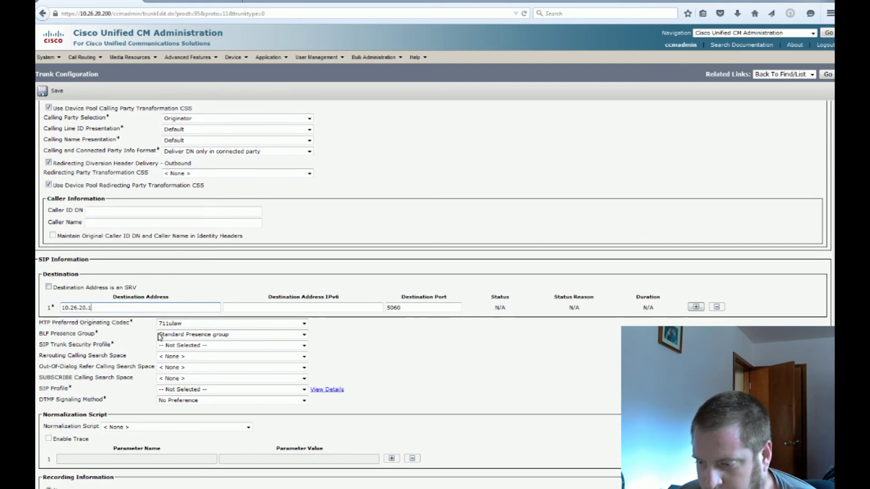
pyautogui.click(184, 347)
pyautogui.click(198, 361)
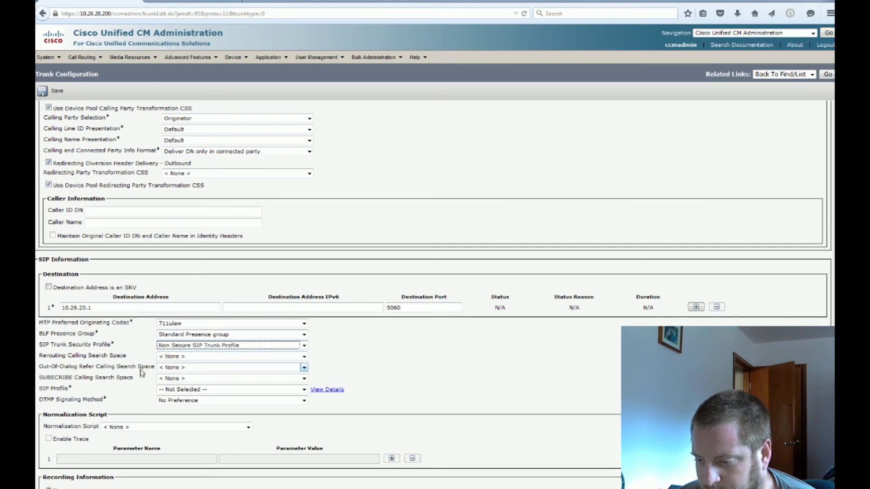
pyautogui.click(187, 390)
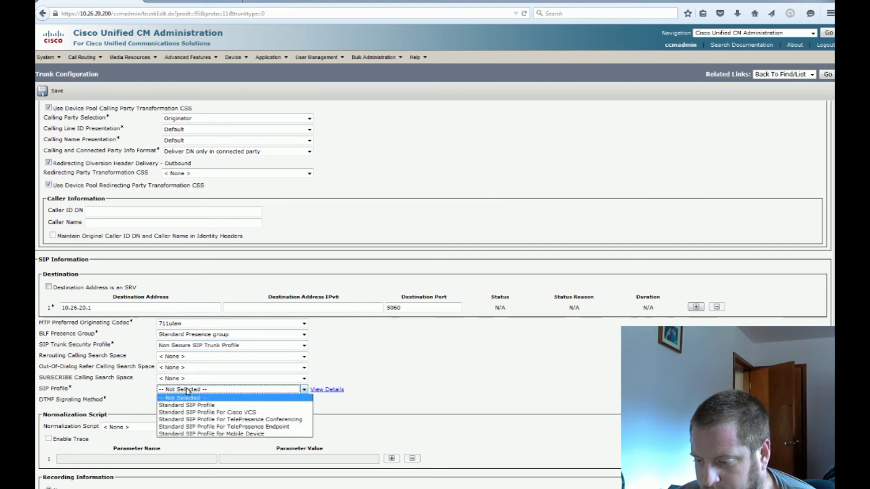
pyautogui.click(201, 406)
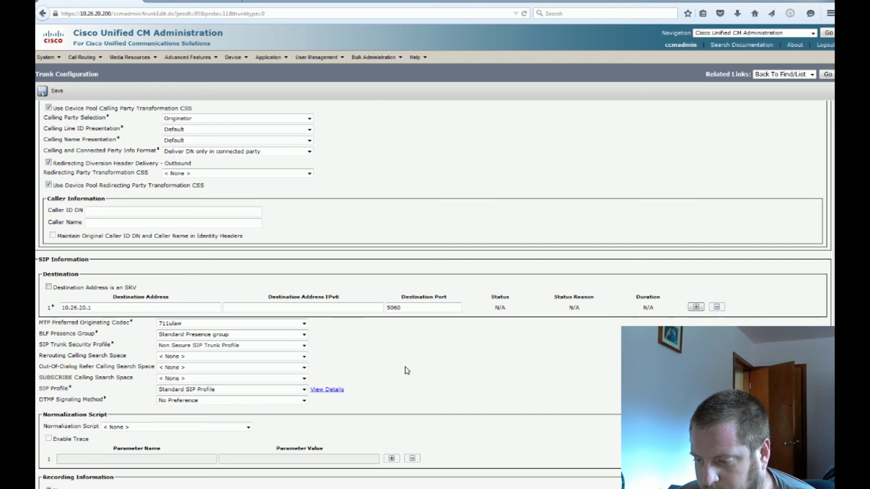
# Step: Set DTMF signaling to RFC 2833 and save the trunk, accepting the reset warning
pyautogui.scroll(-3, 404, 369)
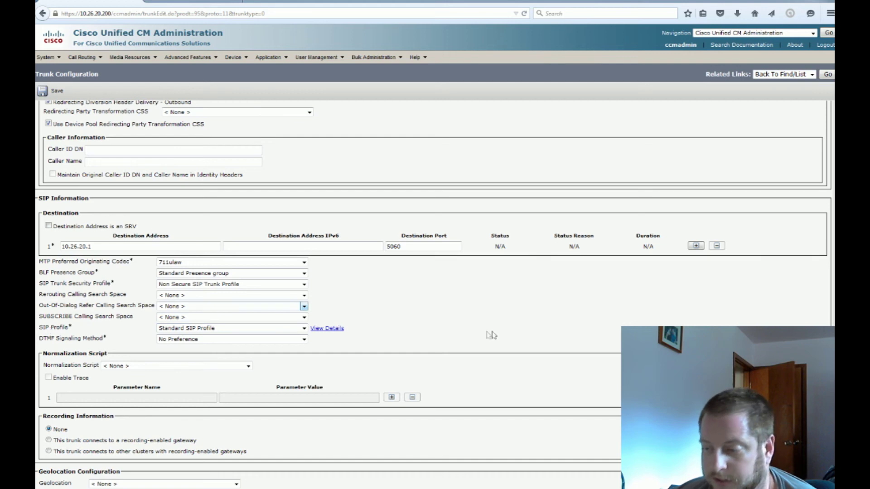
pyautogui.scroll(-4, 491, 334)
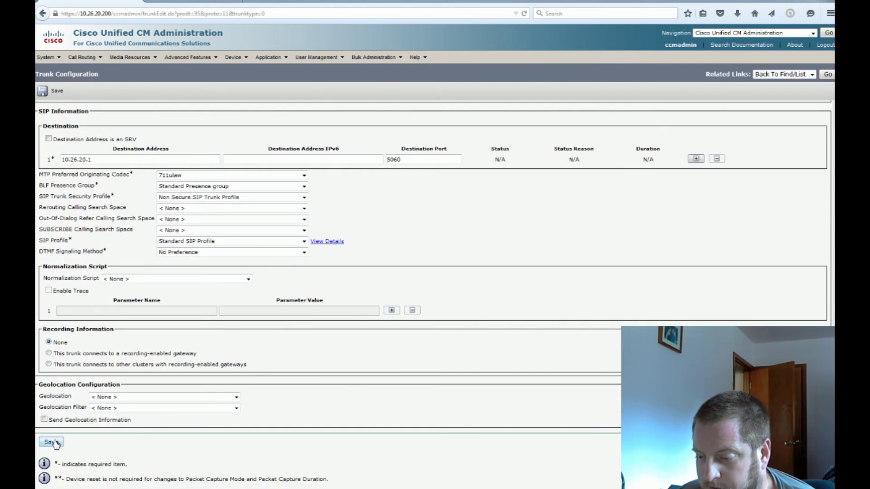
pyautogui.click(186, 252)
pyautogui.click(205, 268)
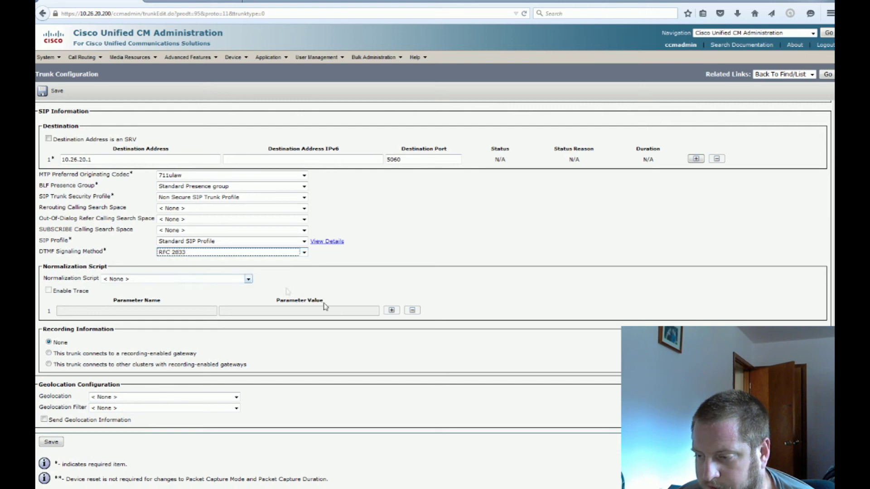
pyautogui.click(50, 444)
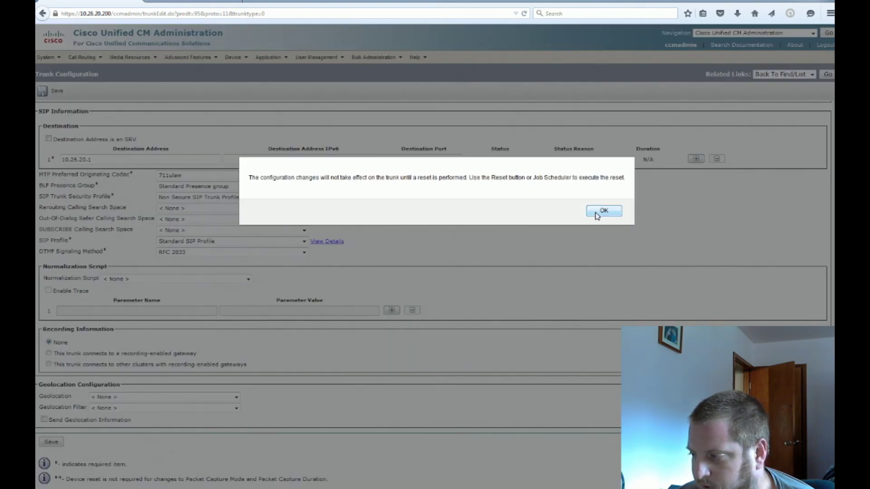
pyautogui.click(596, 215)
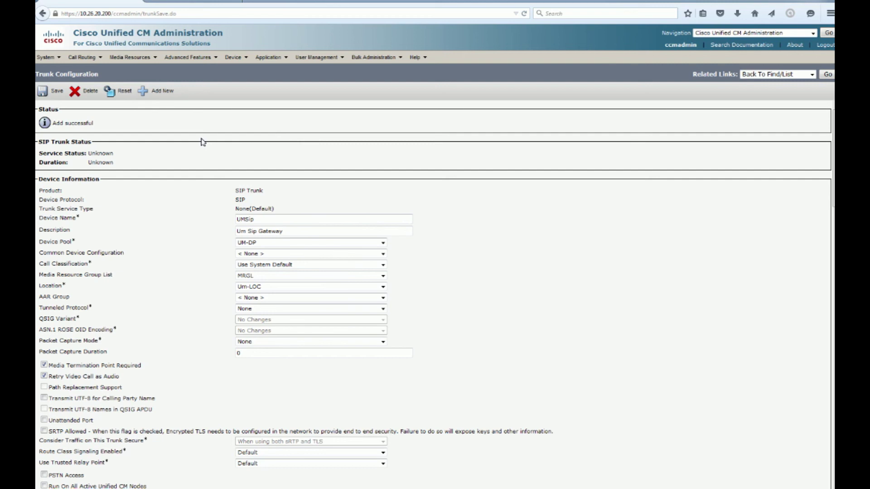
# Step: Open the settings of line 180 on the Auto-CTI CTI route point
pyautogui.moveTo(239, 58)
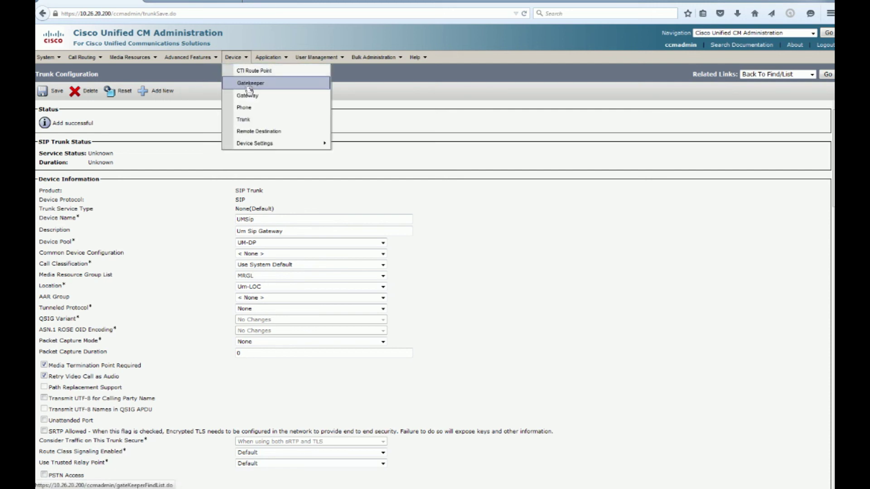
pyautogui.click(252, 71)
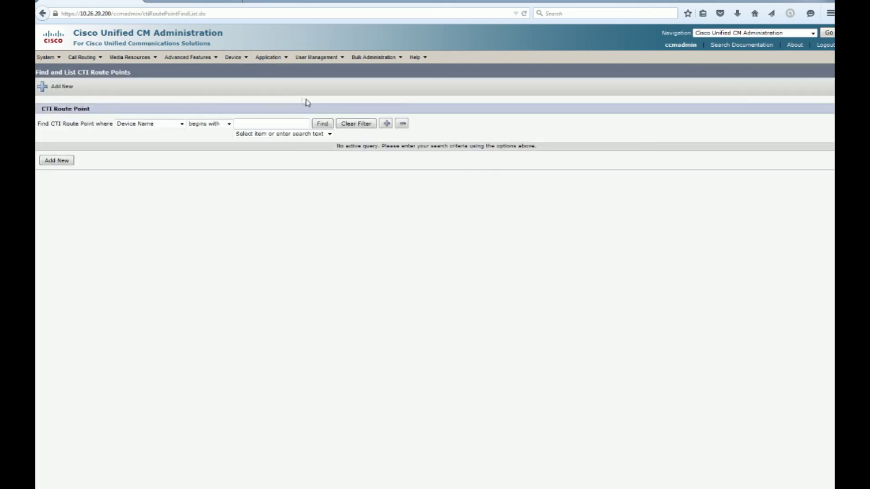
pyautogui.click(323, 123)
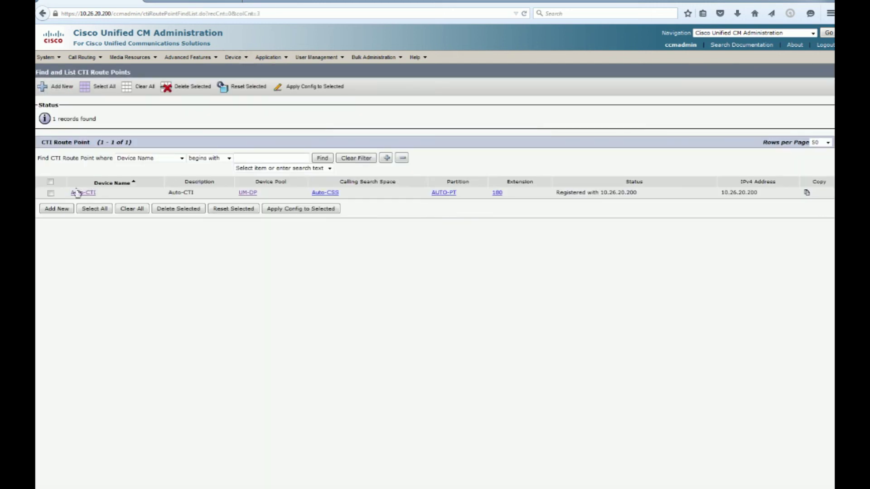
pyautogui.click(77, 194)
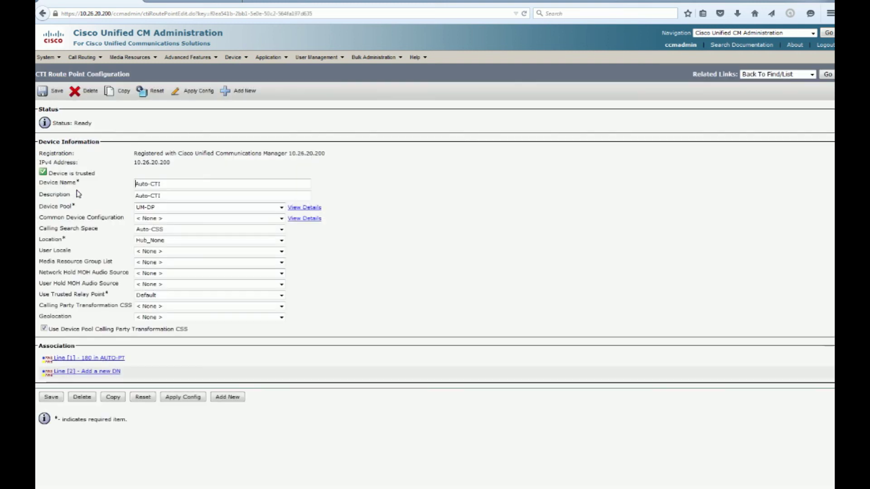
pyautogui.click(99, 359)
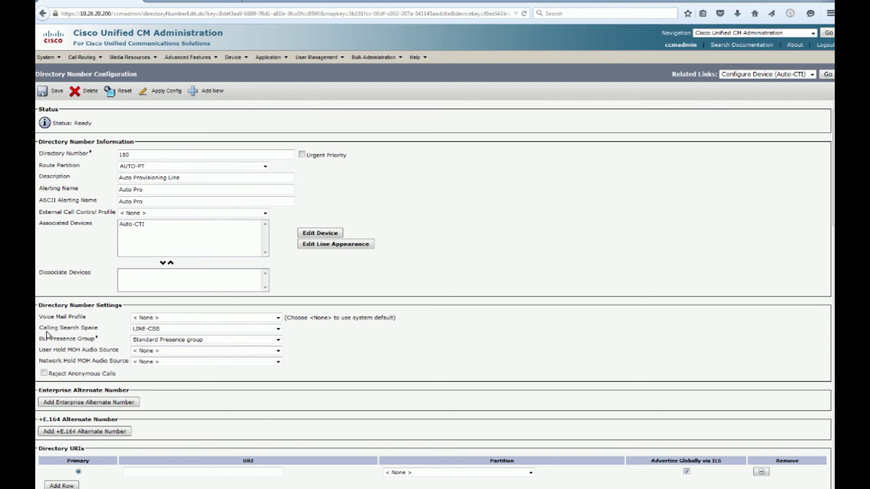
# Step: Point out line 180's LINE-CSS calling search space, then return to the Auto-CTI configuration
pyautogui.moveTo(44, 328); pyautogui.dragTo(97, 329)
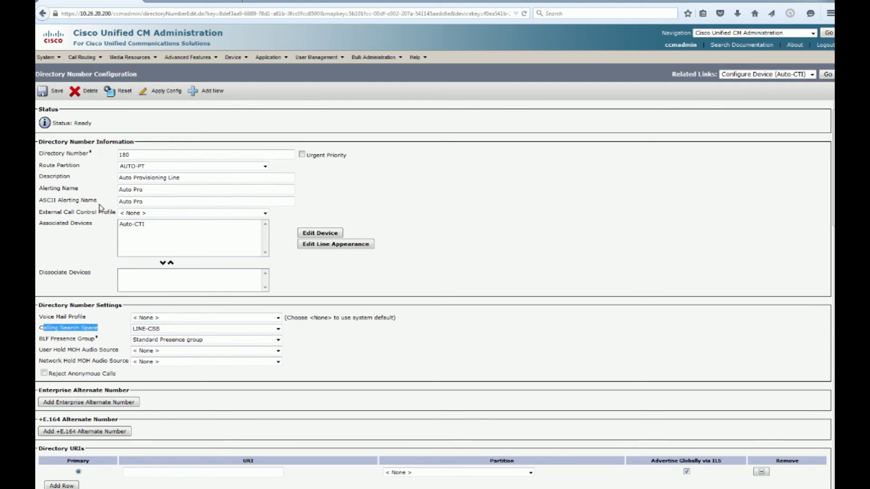
pyautogui.click(141, 330)
pyautogui.click(233, 58)
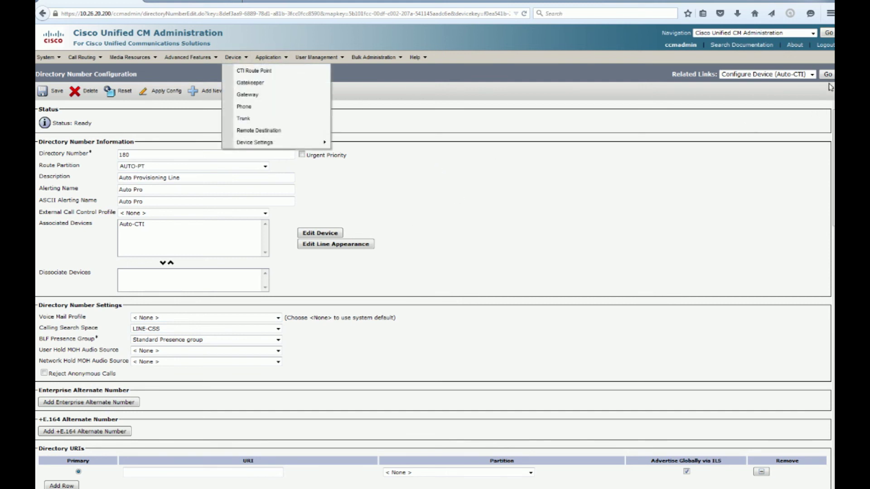
pyautogui.click(828, 74)
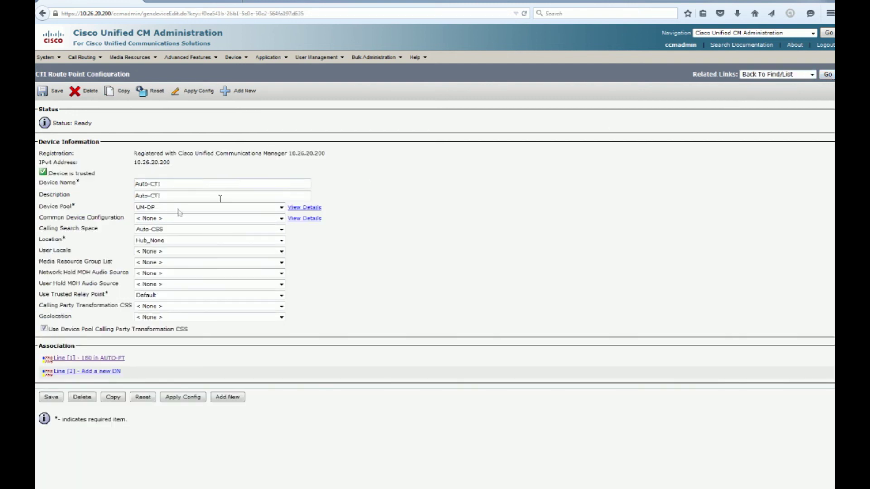
# Step: Highlight the Auto-CTI route point's Auto-CSS calling search space
pyautogui.moveTo(47, 232); pyautogui.dragTo(105, 232)
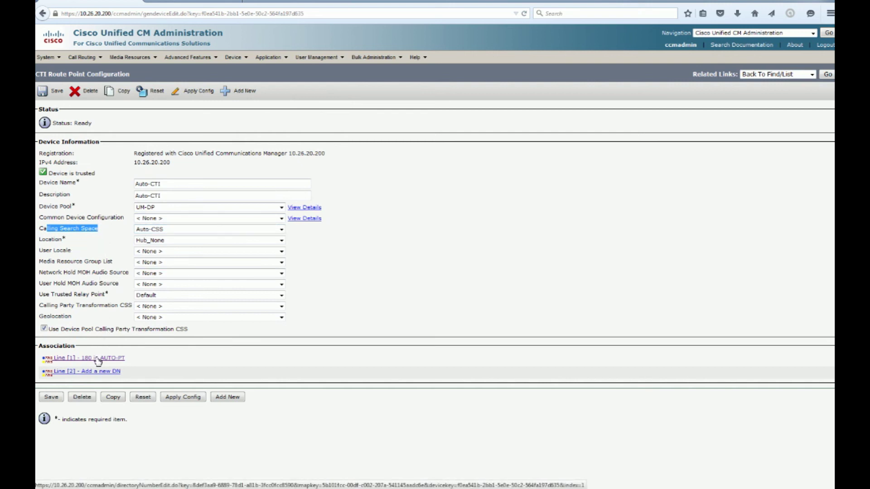
pyautogui.click(379, 167)
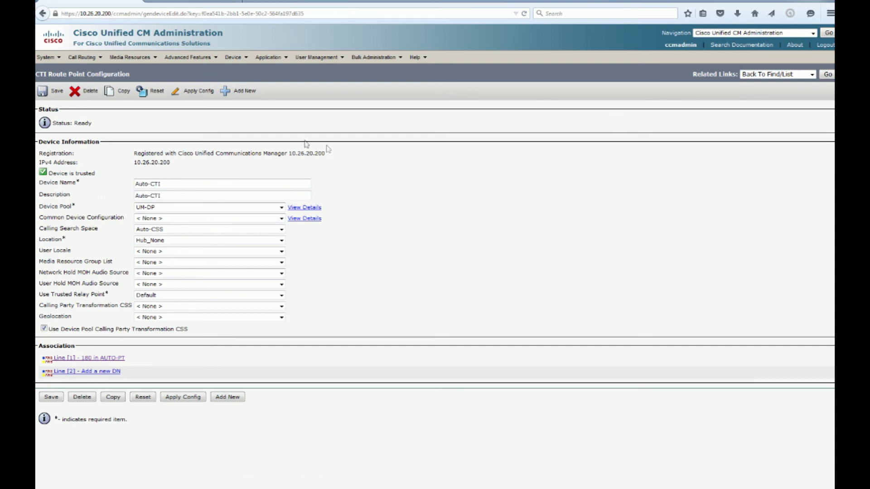
pyautogui.click(82, 57)
# Step: Create a new translation pattern 9.@ in the Restricted-PT partition
pyautogui.moveTo(123, 107)
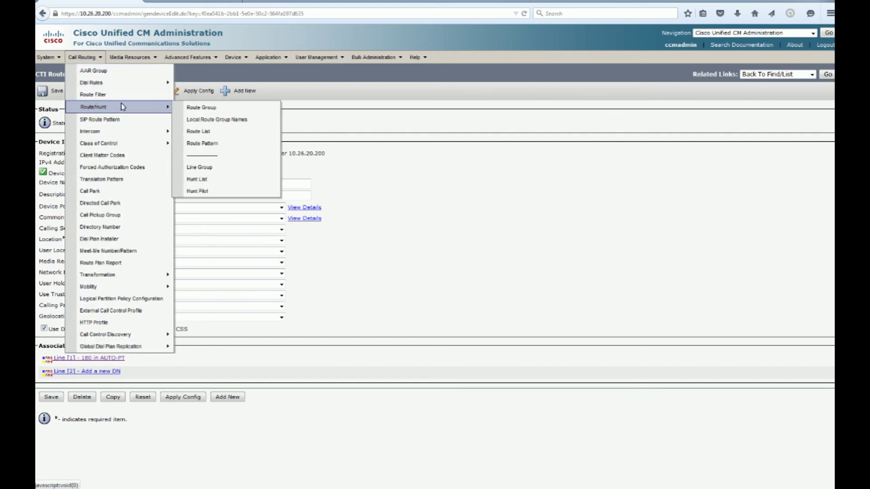
pyautogui.click(123, 179)
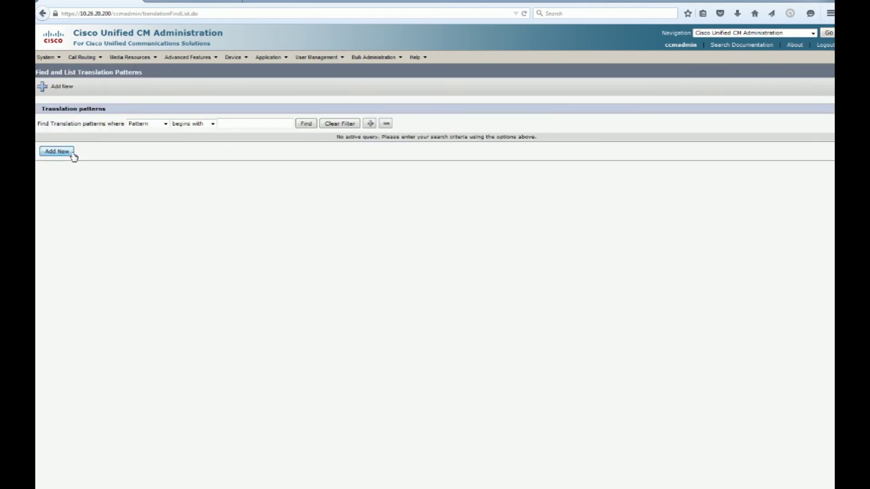
pyautogui.click(73, 155)
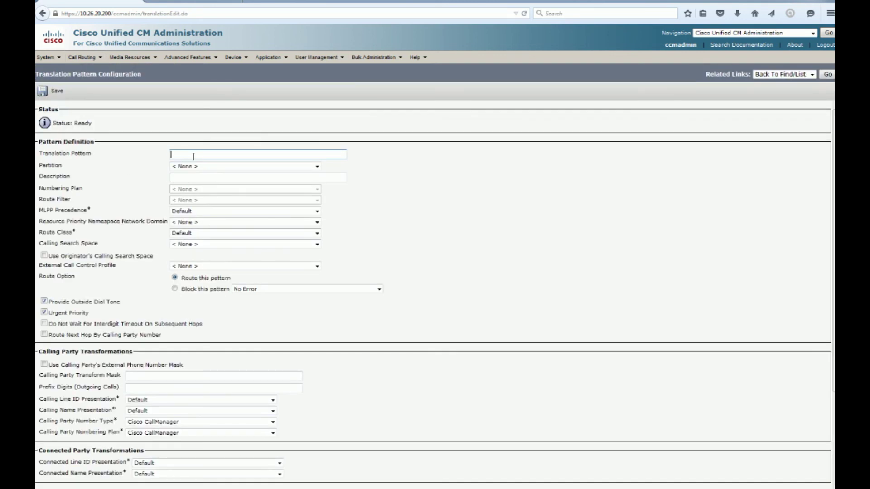
pyautogui.write('9.@')
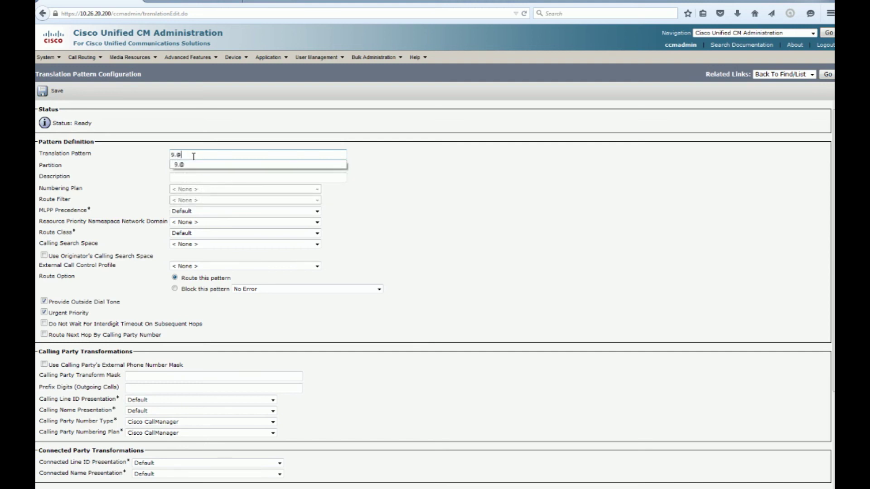
pyautogui.press('Tab')
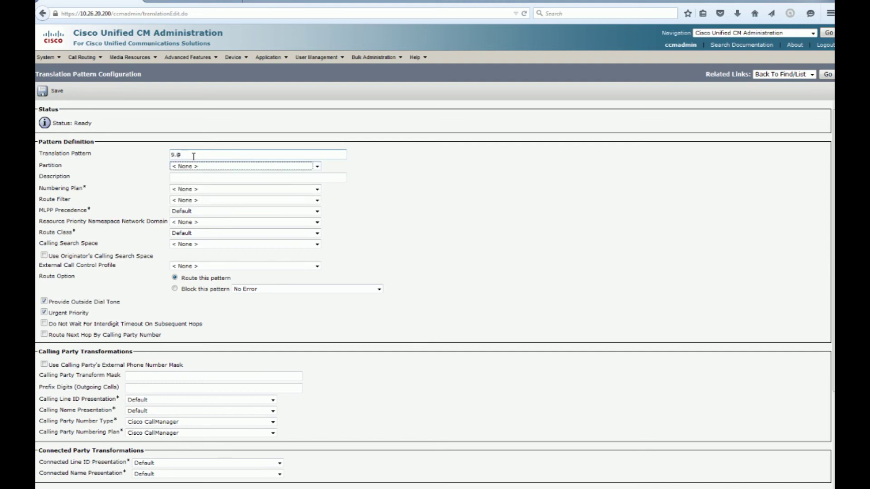
pyautogui.click(203, 166)
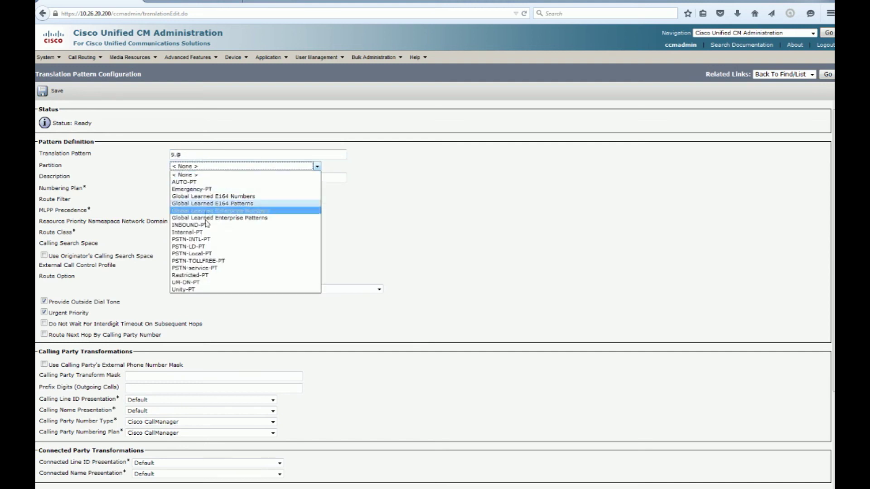
pyautogui.click(206, 276)
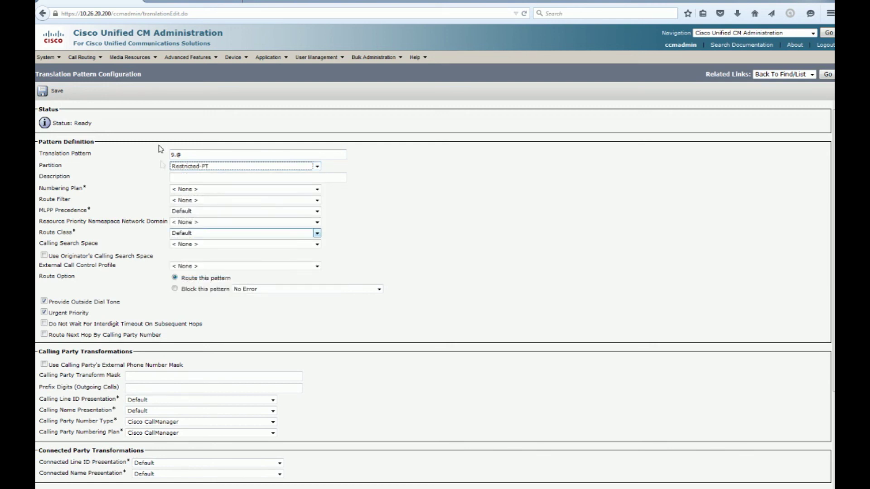
# Step: Give the pattern description 'Restricted other US' and numbering plan NANP
pyautogui.click(227, 177)
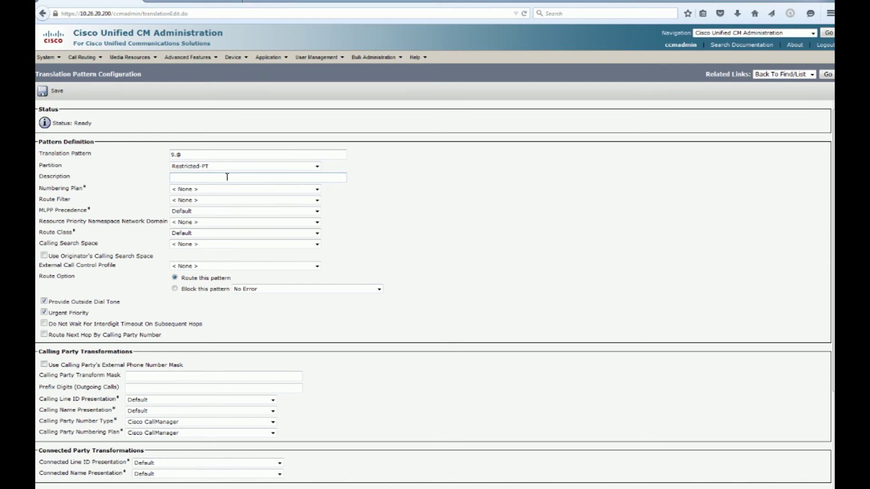
pyautogui.write('Restri')
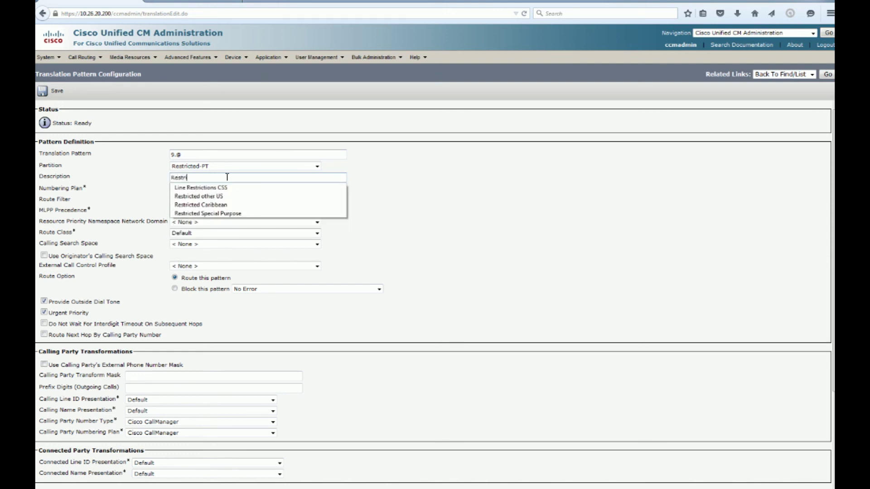
pyautogui.press('Down')
pyautogui.press('Down')
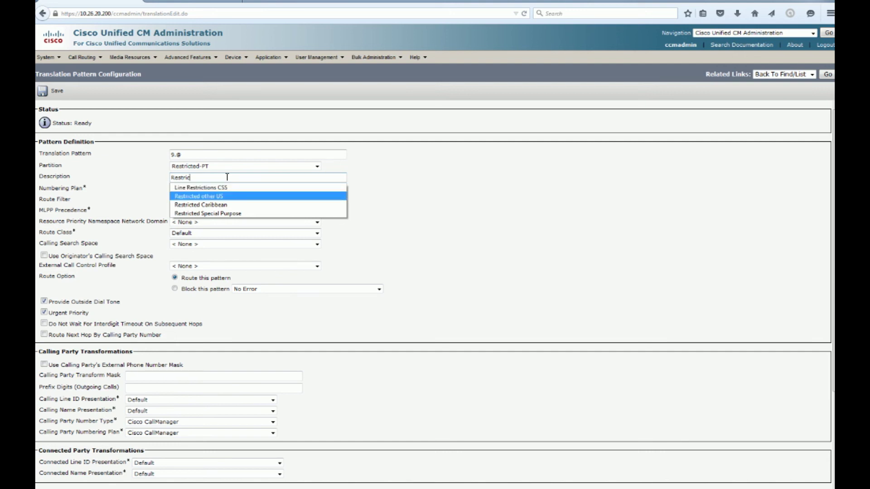
pyautogui.press('Return')
pyautogui.press('Tab')
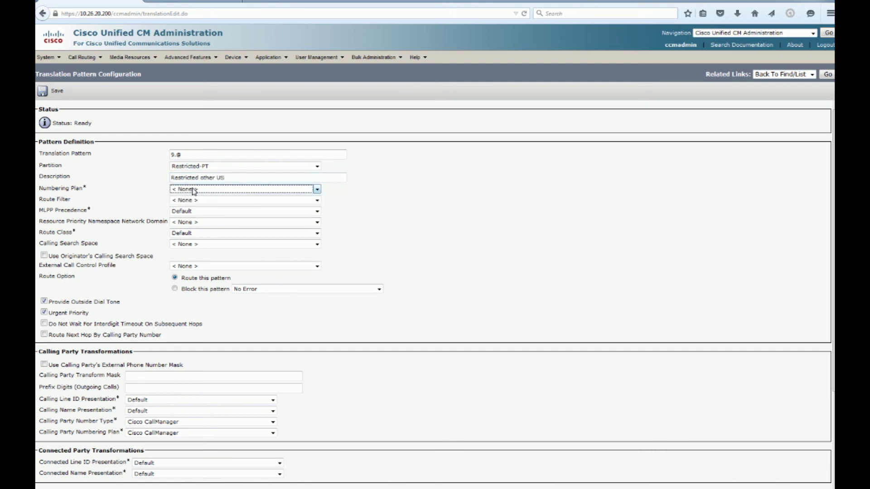
pyautogui.click(317, 189)
pyautogui.click(191, 207)
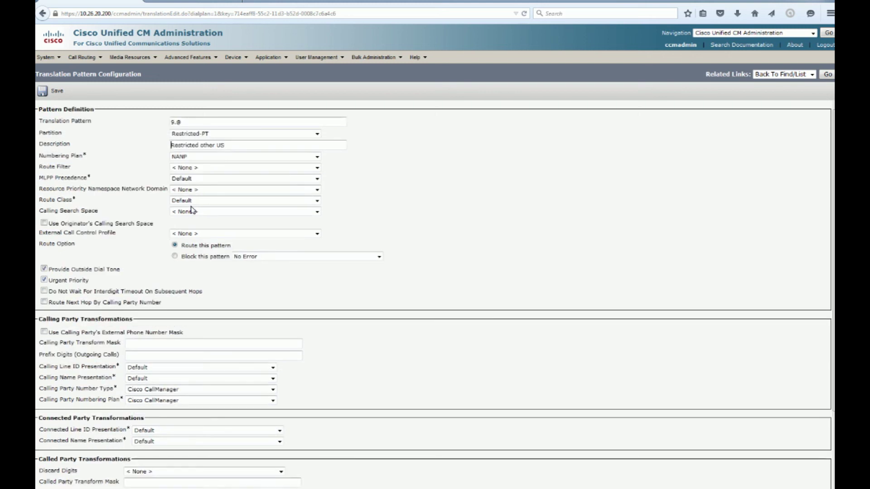
# Step: Apply route filter OTHER_US_RF and block the pattern with reason Unallocated Number
pyautogui.click(182, 169)
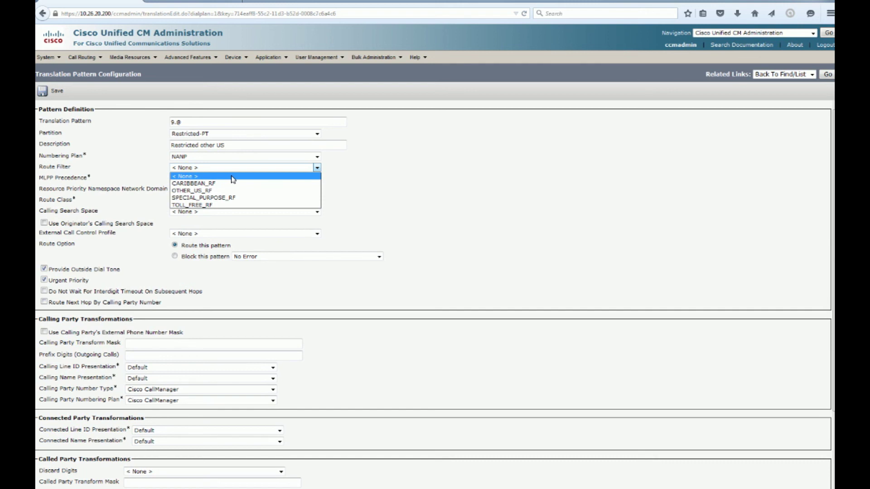
pyautogui.click(216, 191)
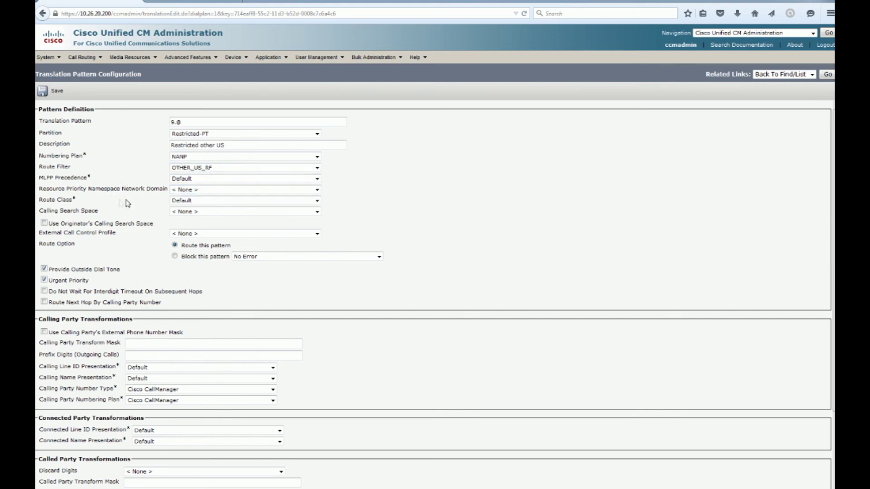
pyautogui.click(184, 212)
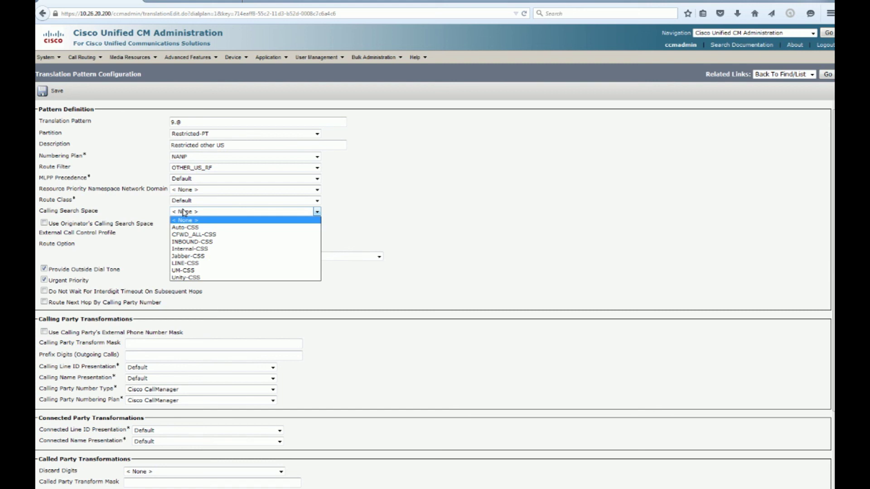
pyautogui.click(190, 201)
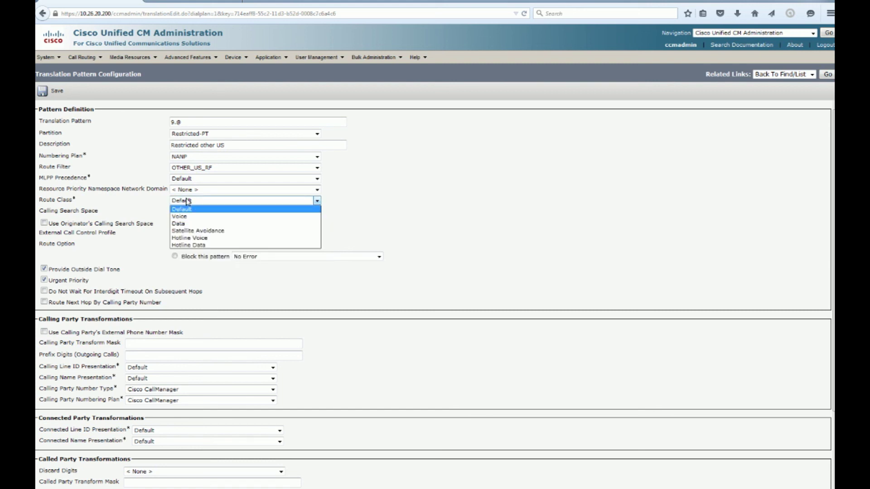
pyautogui.click(123, 201)
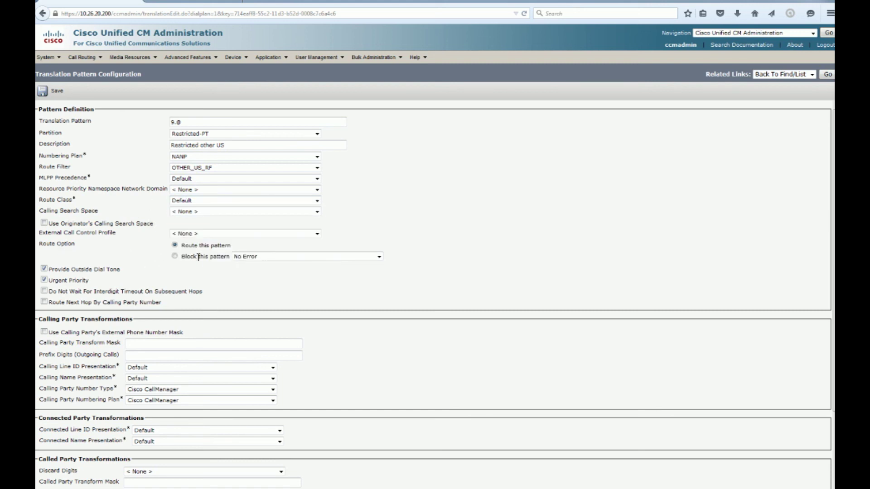
pyautogui.click(176, 258)
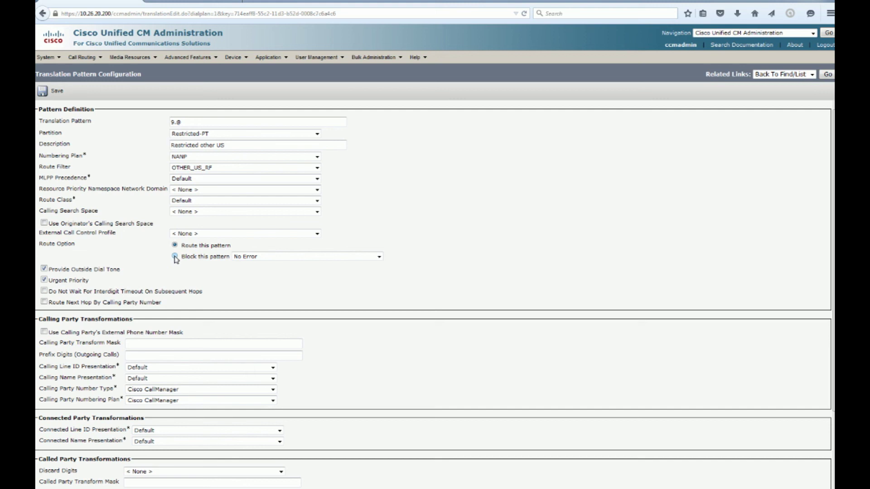
pyautogui.click(261, 257)
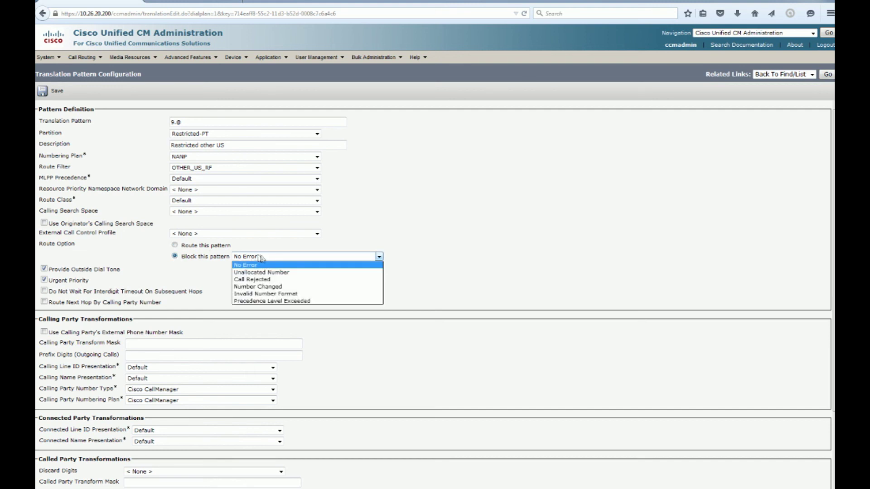
pyautogui.click(287, 274)
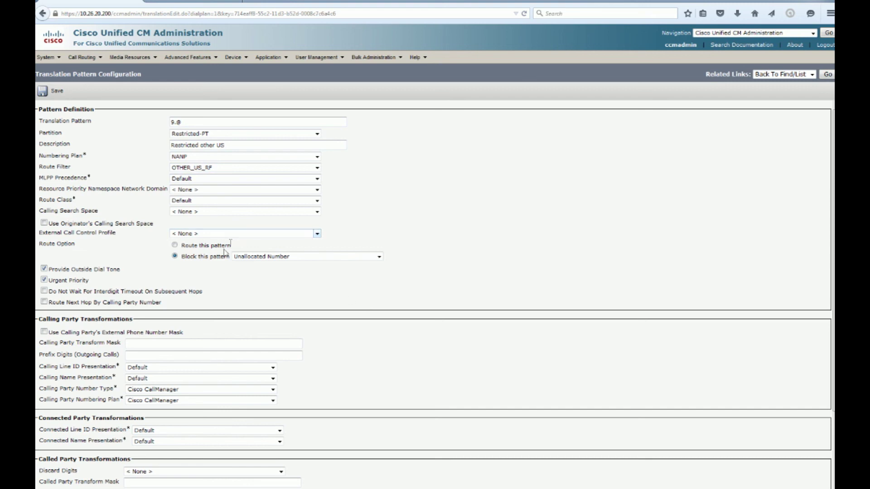
# Step: Save translation pattern 9.@ and return to the translation pattern list
pyautogui.scroll(-3, 434, 205)
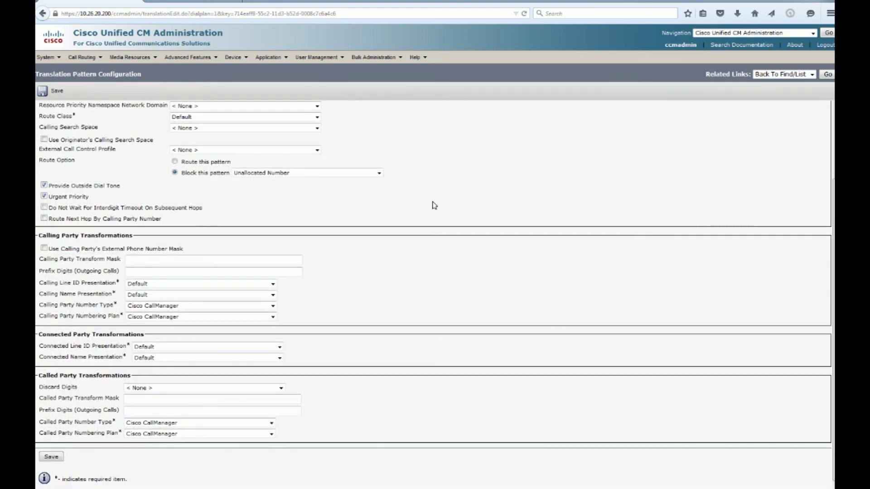
pyautogui.click(51, 458)
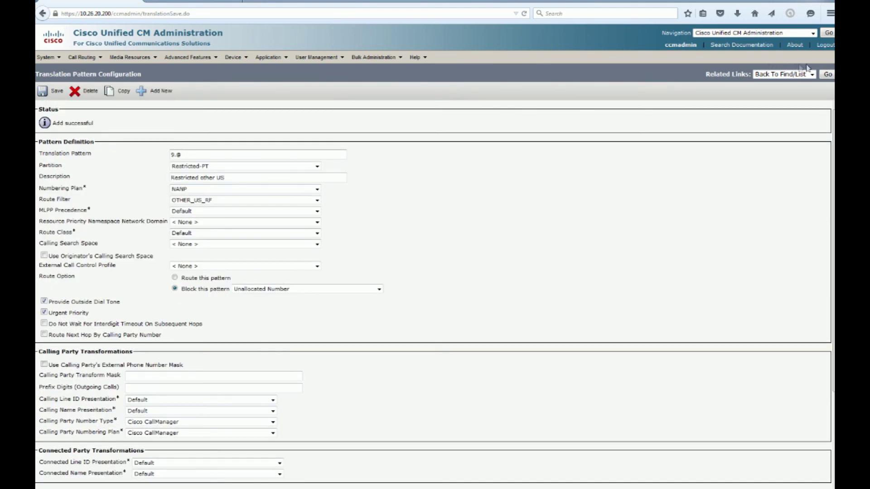
pyautogui.click(829, 75)
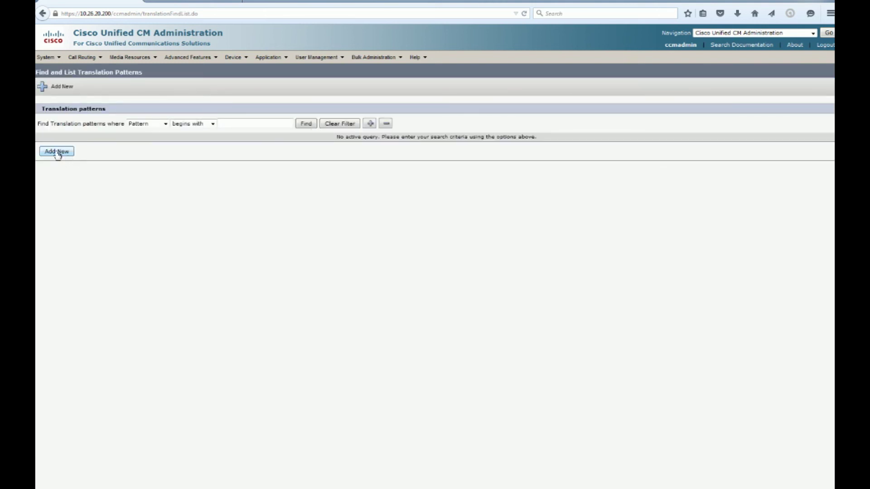
# Step: Start a new translation pattern 9.@ in Restricted-PT described 'Restricted Special Purpose'
pyautogui.click(57, 152)
pyautogui.click(205, 151)
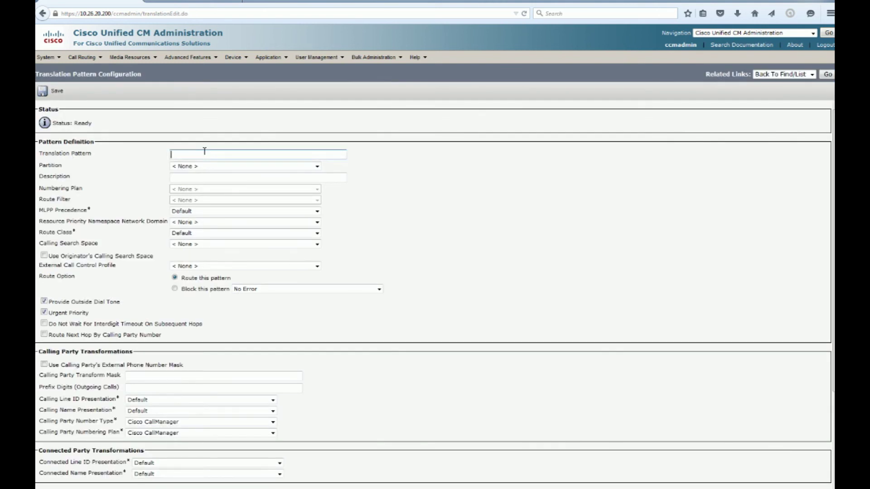
pyautogui.write('9.@')
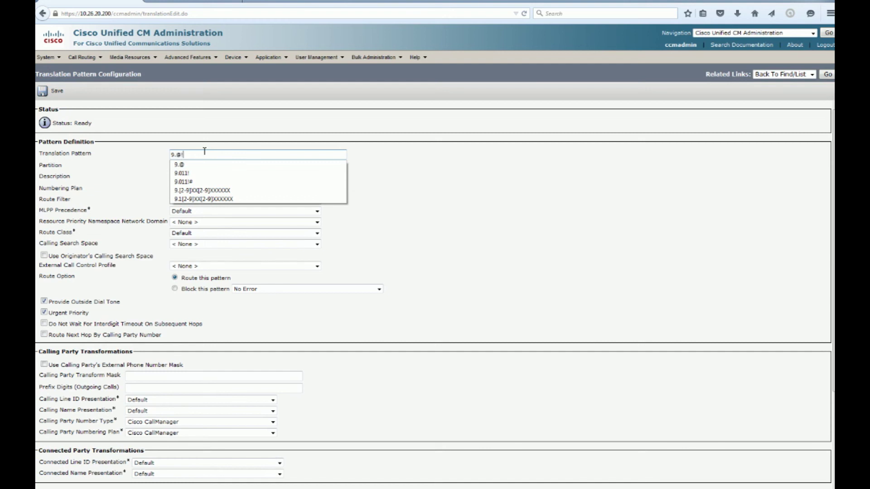
pyautogui.press('BackSpace')
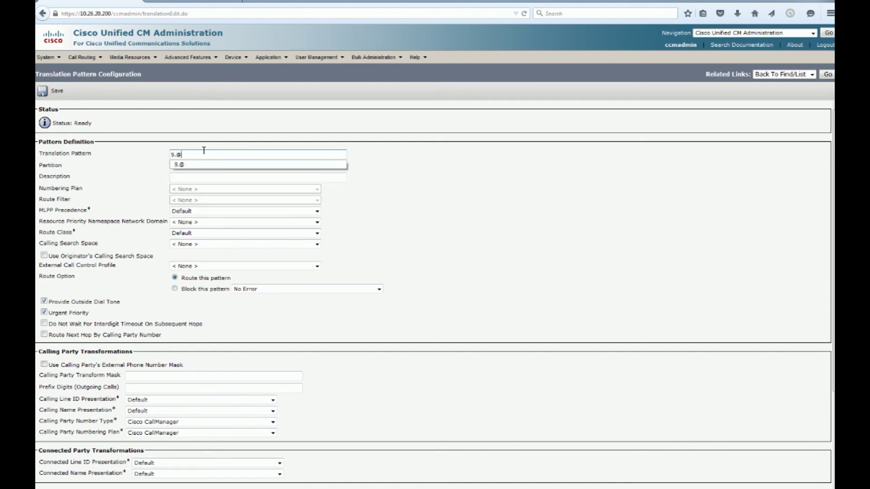
pyautogui.press('Tab')
pyautogui.click(220, 167)
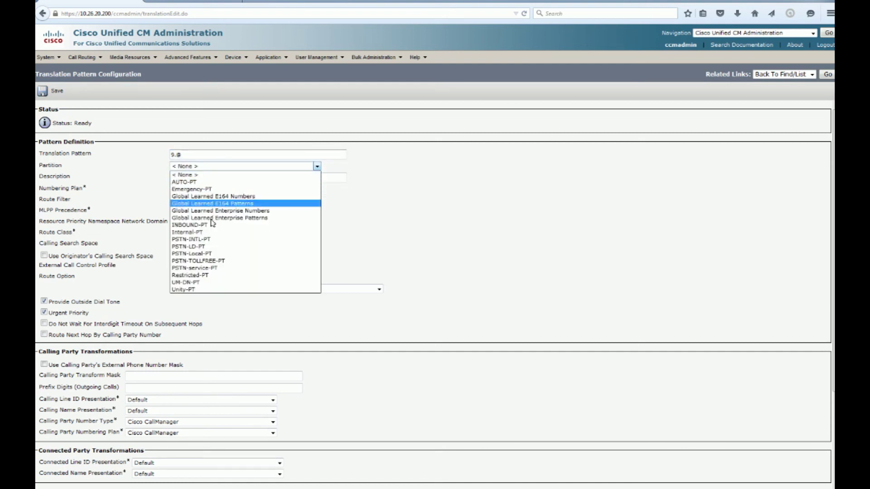
pyautogui.click(212, 276)
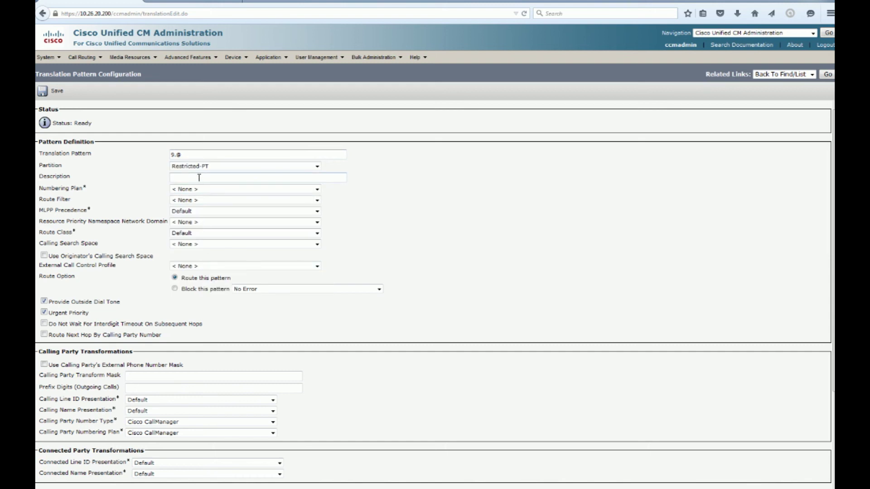
pyautogui.write('Restric')
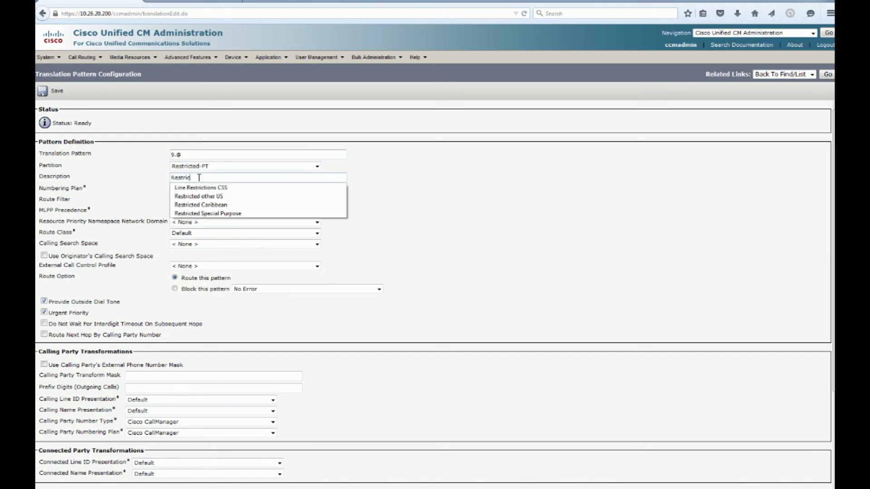
pyautogui.press('Down')
pyautogui.press('Down')
pyautogui.press('Down')
pyautogui.press('Down')
pyautogui.press('Tab')
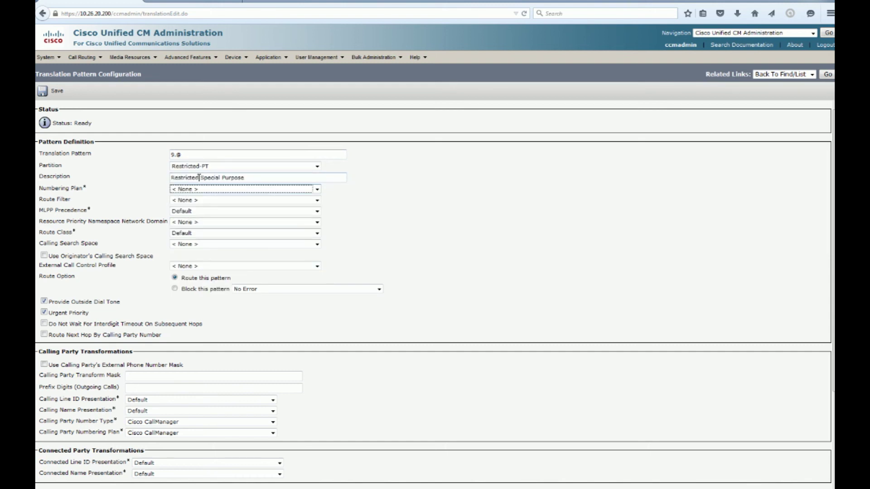
# Step: Set NANP and SPECIAL_PURPOSE_RF, block it as Unallocated Number, and save
pyautogui.click(317, 189)
pyautogui.click(200, 207)
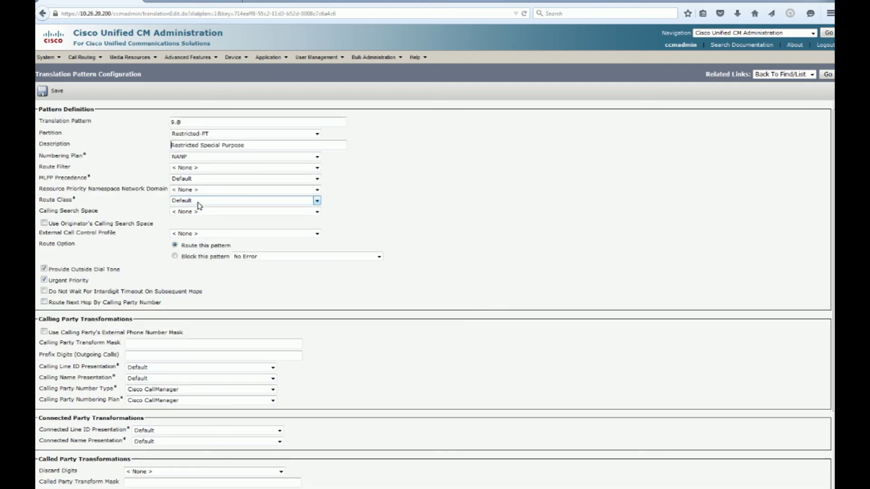
pyautogui.click(317, 167)
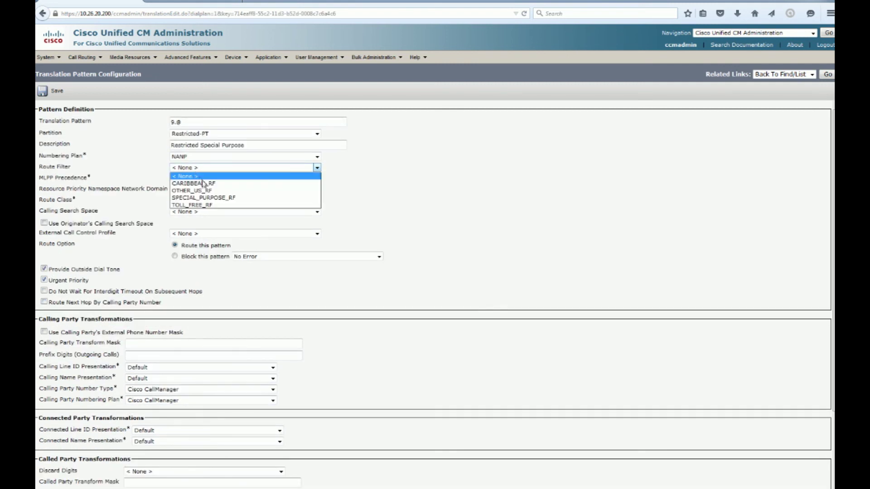
pyautogui.click(223, 198)
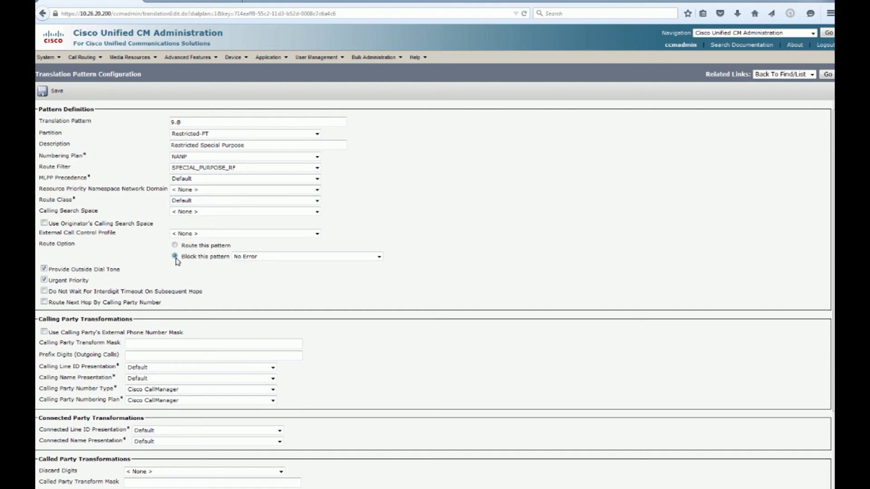
pyautogui.click(276, 257)
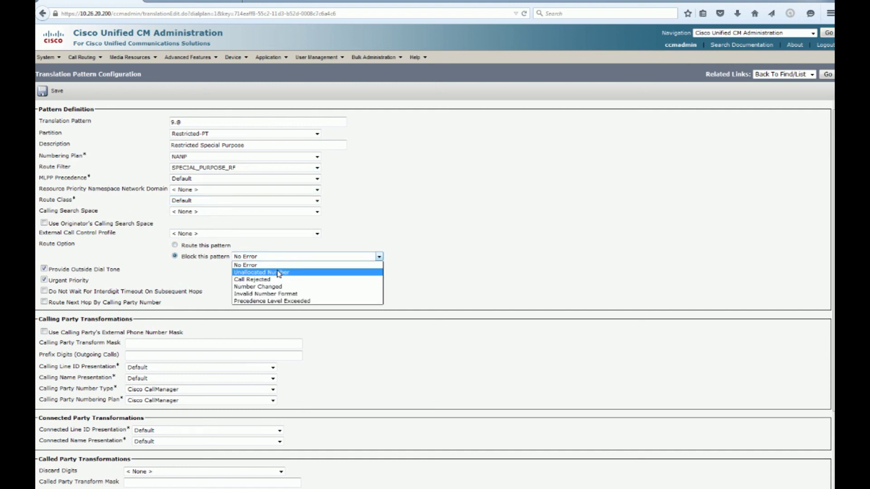
pyautogui.click(278, 272)
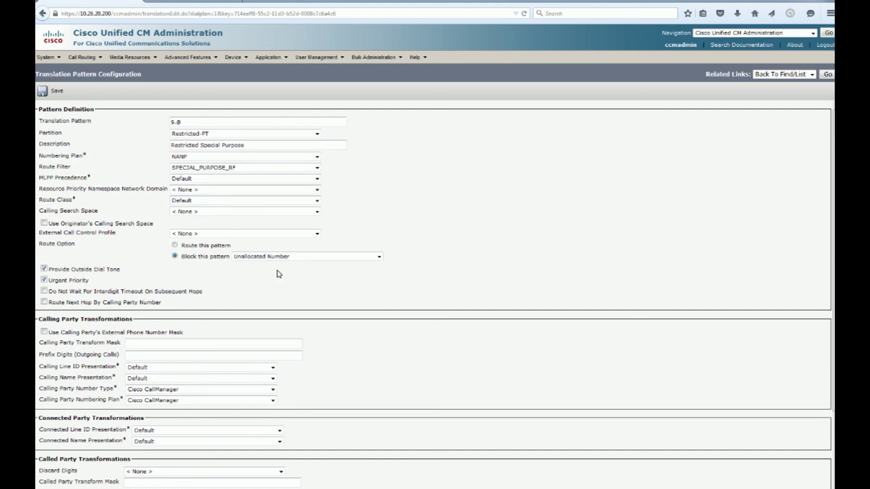
pyautogui.click(55, 91)
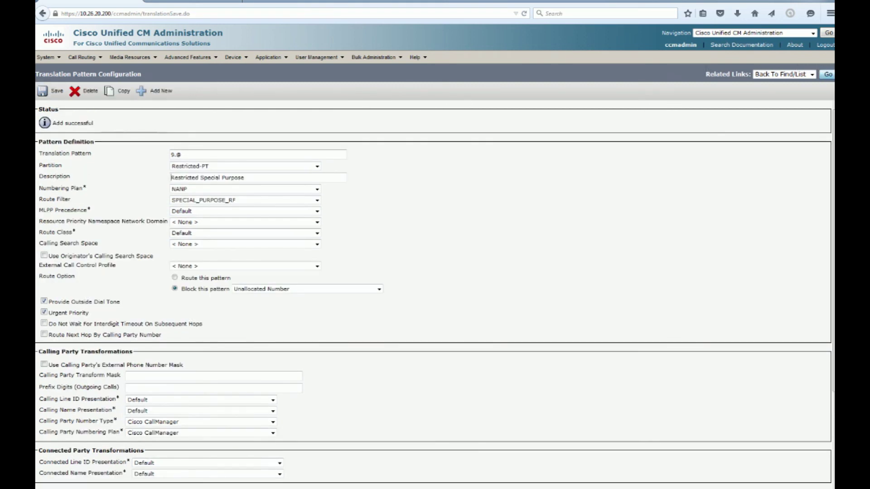
# Step: Add another translation pattern 9.@ in Restricted-PT described 'Restricted Caribbean'
pyautogui.click(61, 152)
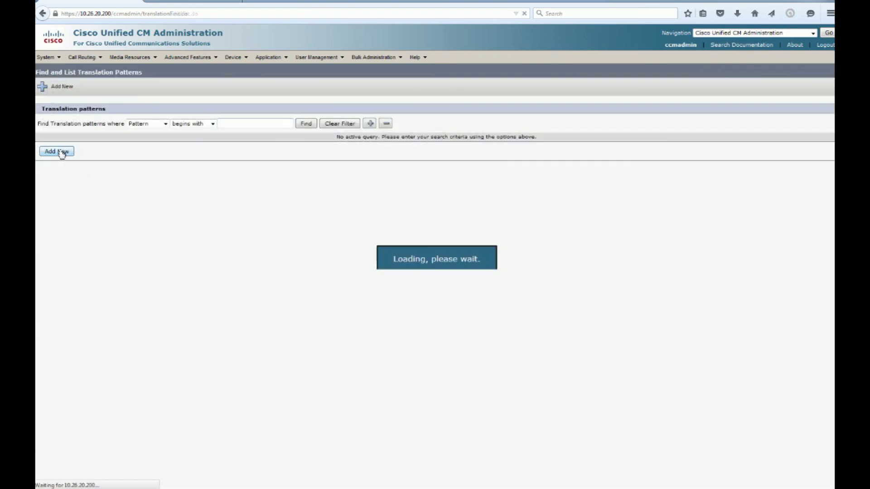
pyautogui.write('9')
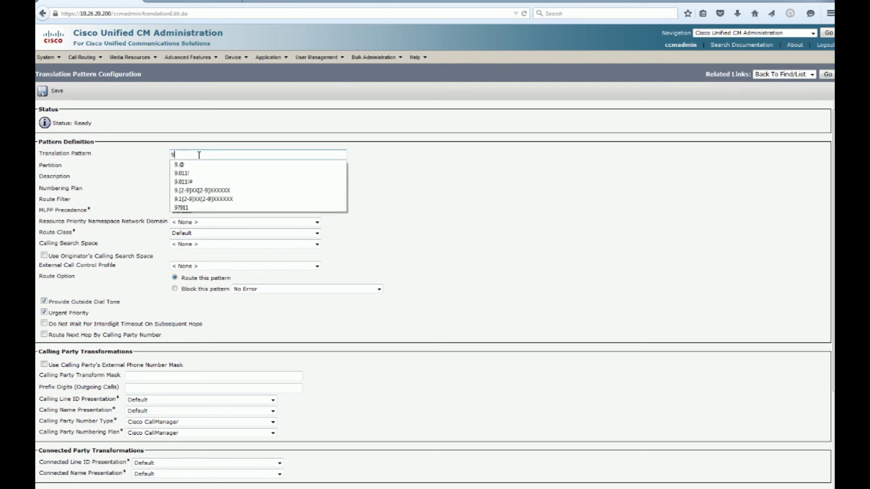
pyautogui.write('.@')
pyautogui.press('Tab')
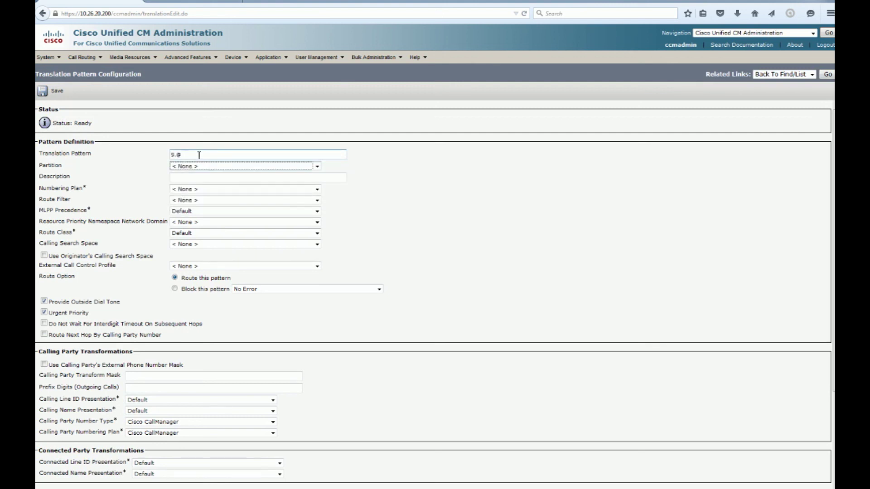
pyautogui.press('r')
pyautogui.press('Tab')
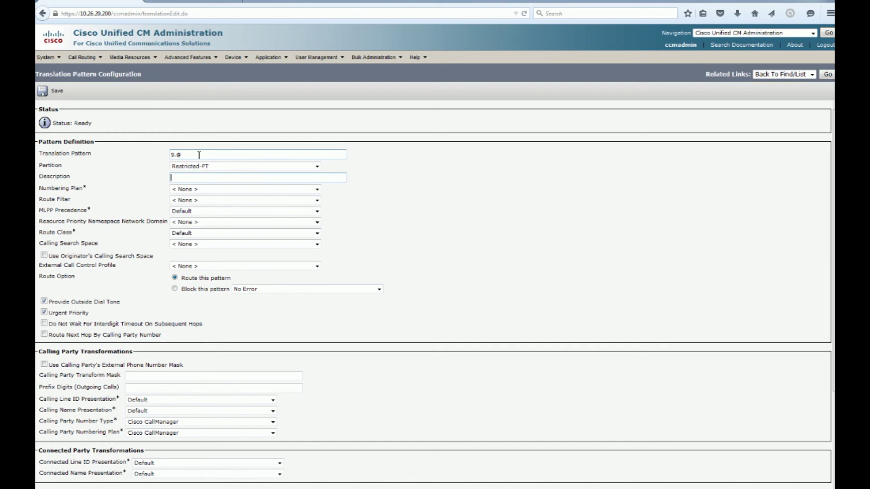
pyautogui.write('Restri')
pyautogui.press('Down')
pyautogui.press('Down')
pyautogui.press('Down')
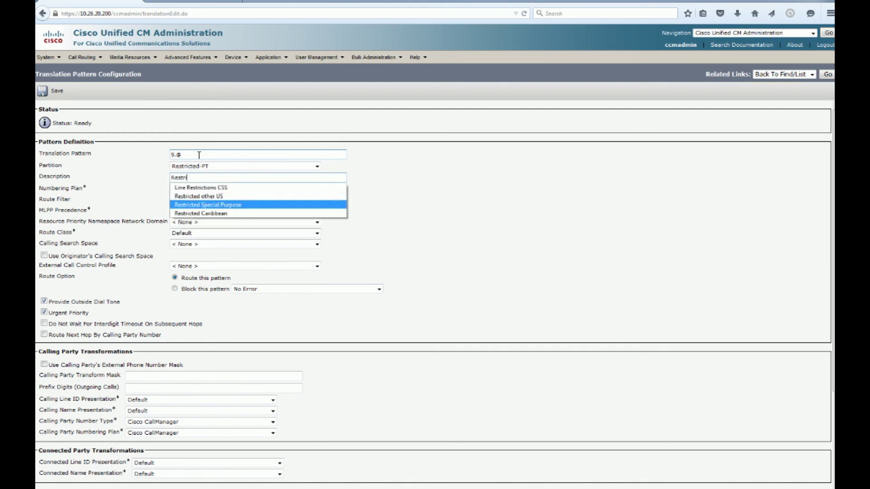
pyautogui.press('Down')
pyautogui.press('Return')
# Step: Set numbering plan NANP and route filter CARIBBEAN_RF, then save the pattern
pyautogui.press('Tab')
pyautogui.click(184, 190)
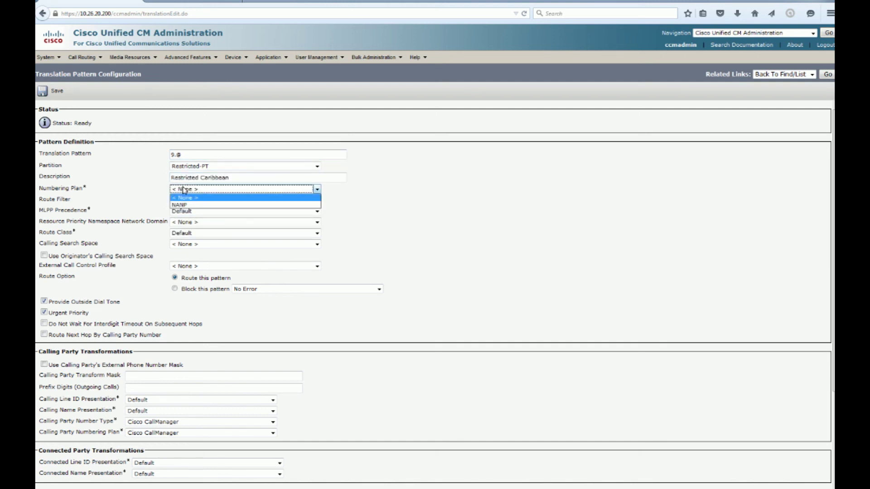
pyautogui.click(193, 204)
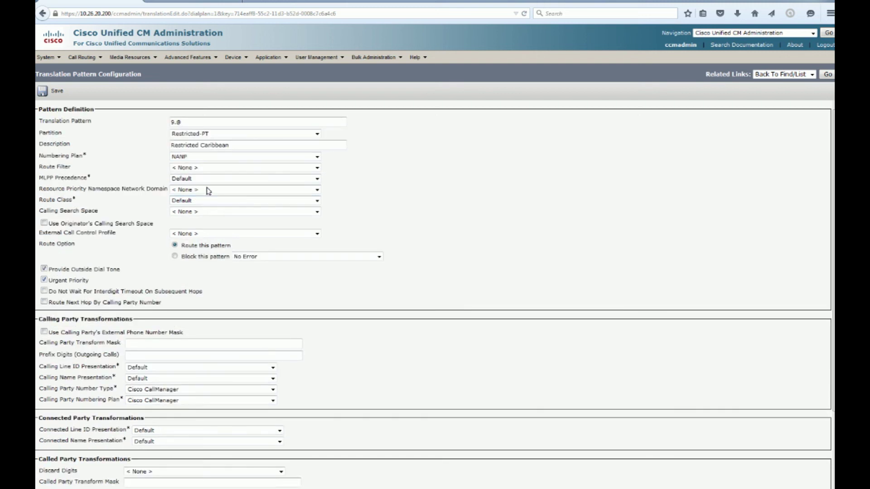
pyautogui.click(211, 169)
pyautogui.click(63, 92)
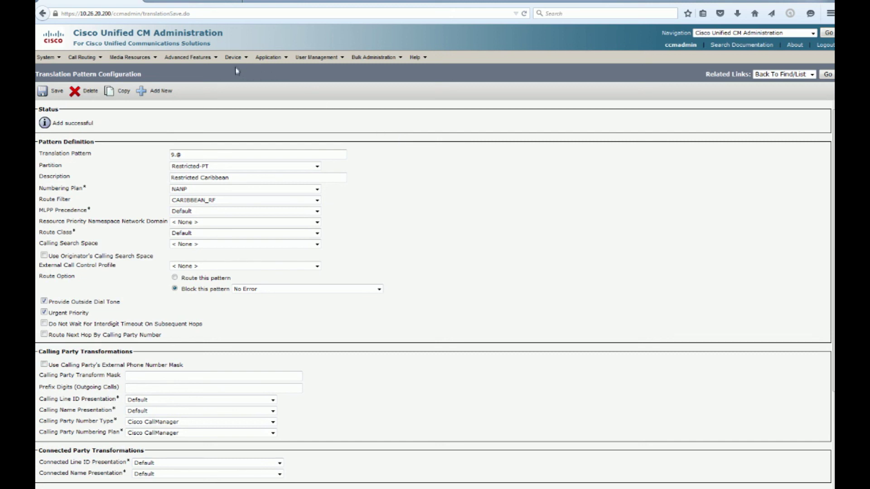
# Step: List all route filters, inspect the CARIBBEAN_RF clause, then return to Translation Patterns
pyautogui.moveTo(84, 57)
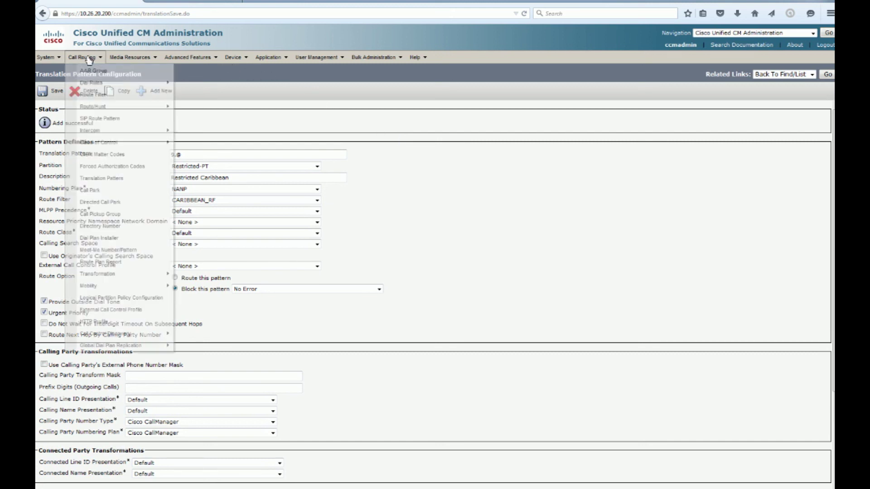
pyautogui.click(114, 97)
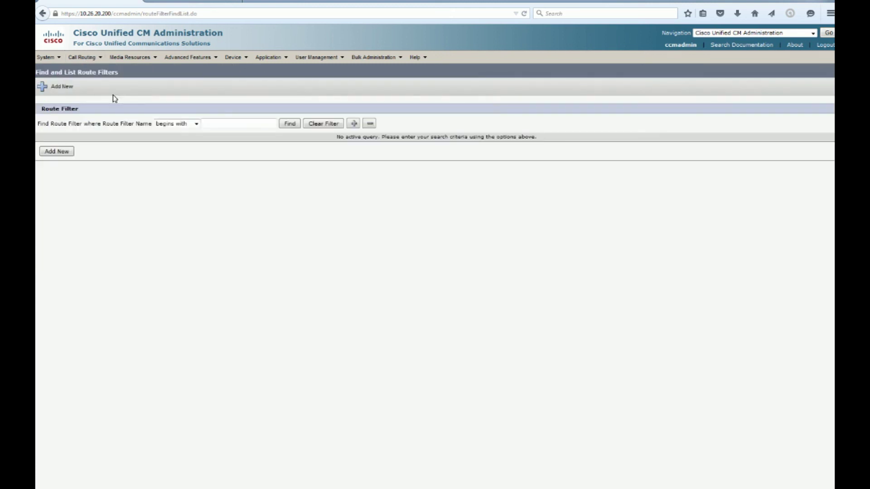
pyautogui.click(289, 124)
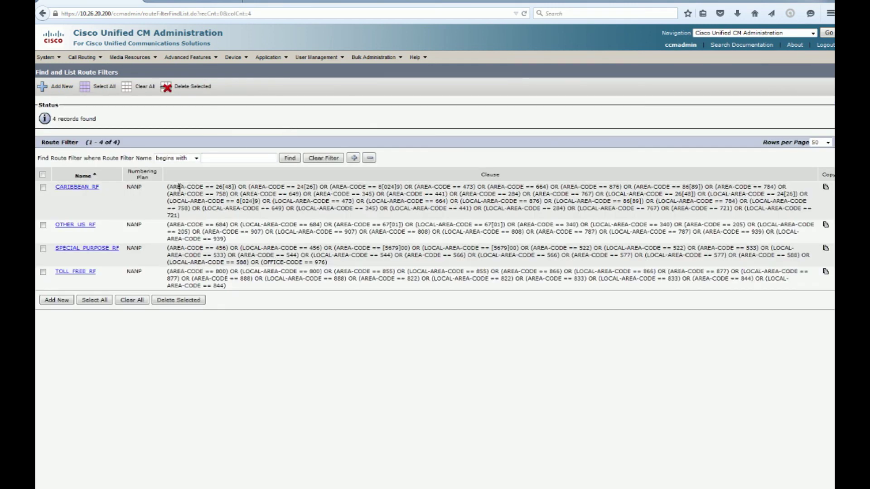
pyautogui.moveTo(171, 183); pyautogui.dragTo(388, 221)
pyautogui.click(387, 221)
pyautogui.moveTo(89, 61)
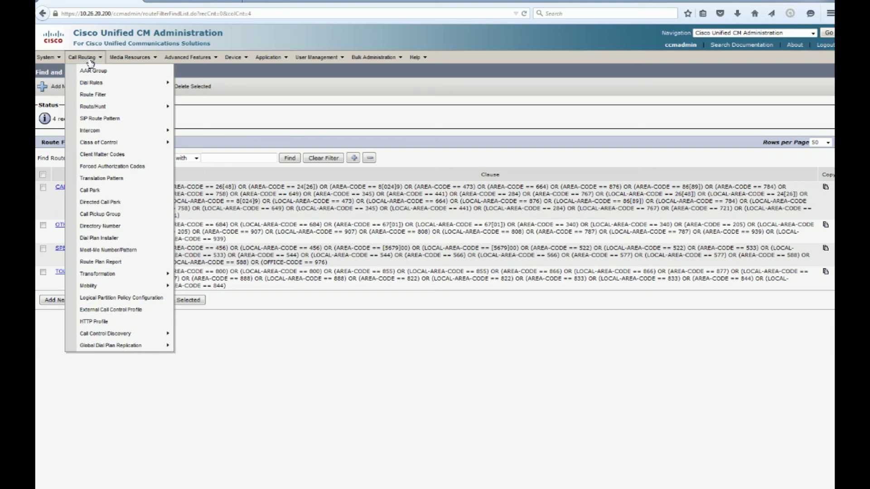
pyautogui.click(114, 180)
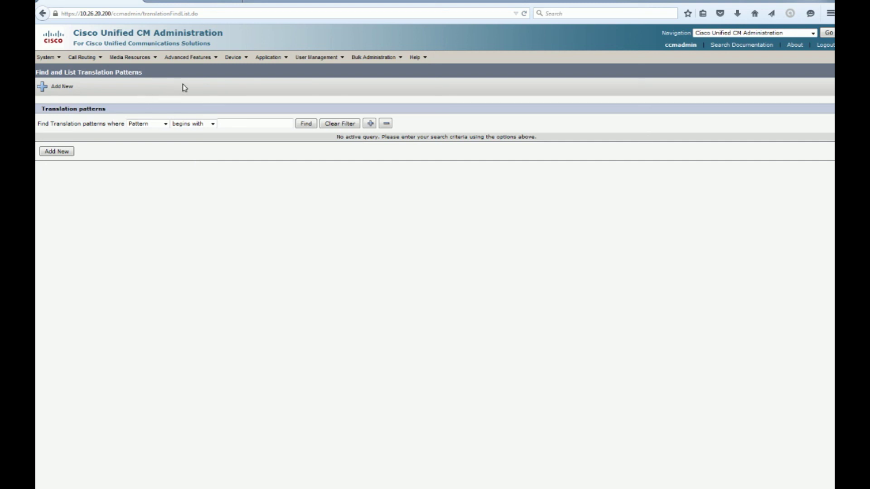
# Step: Open the UM-CSS calling search space and review its selected partitions, Emergency-PT through PSTN-INTL-PT
pyautogui.moveTo(84, 58)
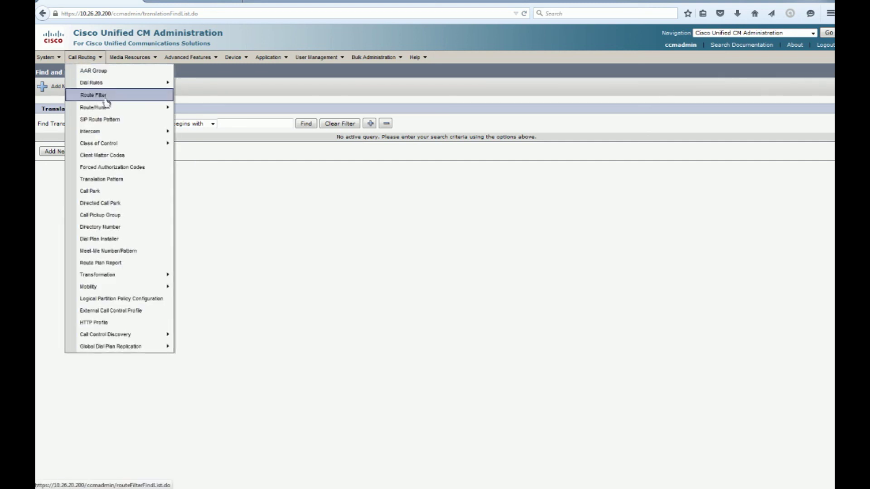
pyautogui.moveTo(120, 143)
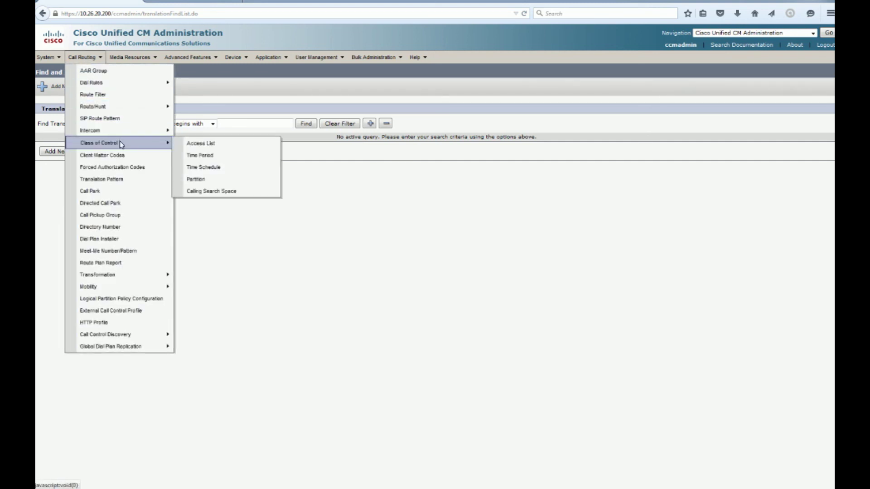
pyautogui.click(216, 196)
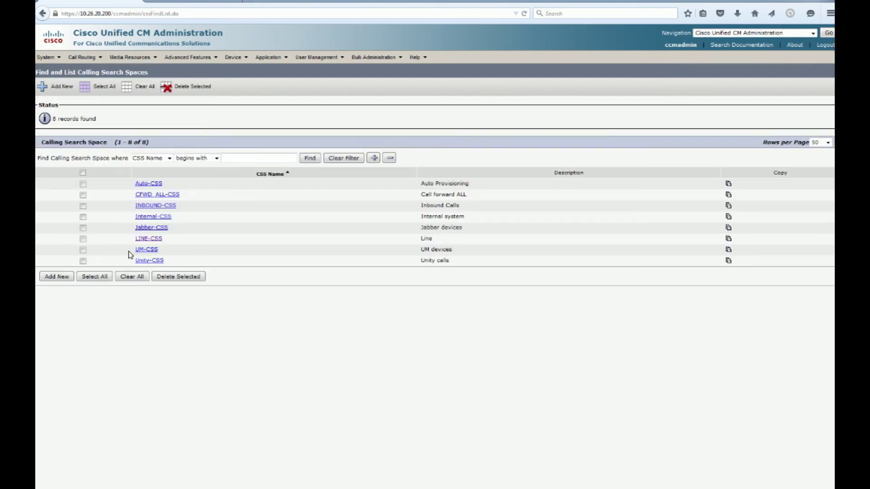
pyautogui.moveTo(131, 256); pyautogui.dragTo(158, 256)
pyautogui.moveTo(135, 229); pyautogui.dragTo(142, 255)
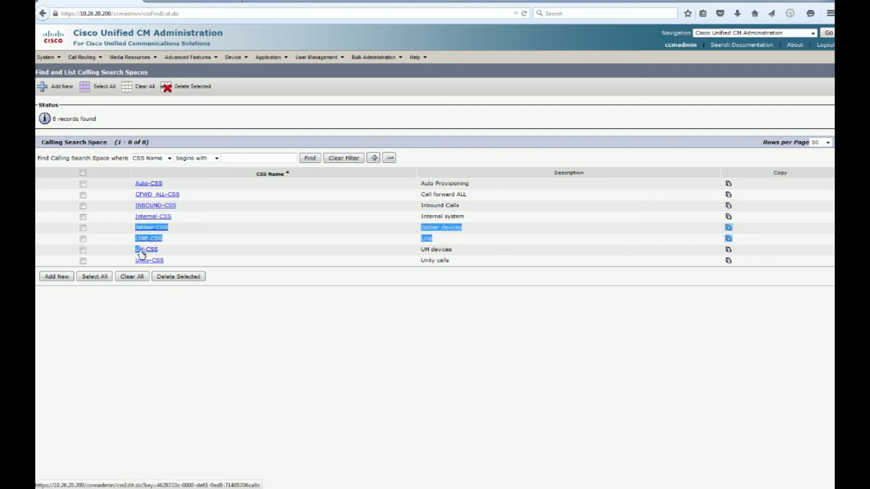
pyautogui.click(158, 250)
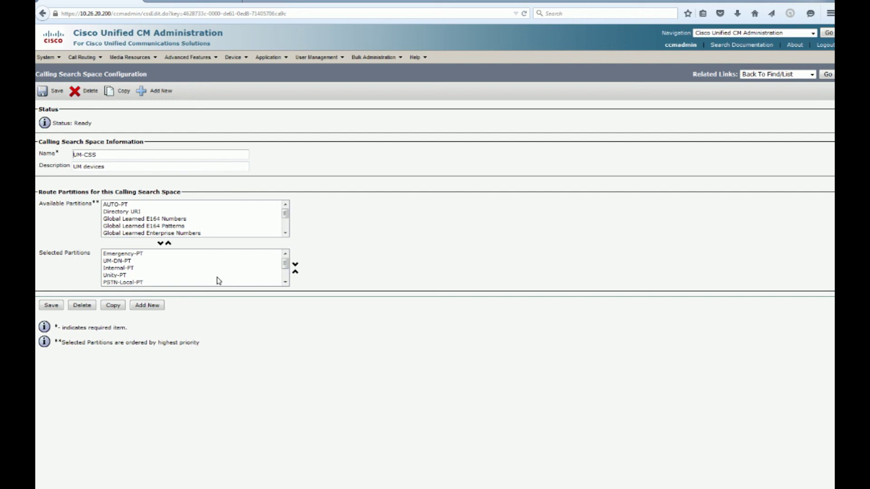
pyautogui.click(193, 282)
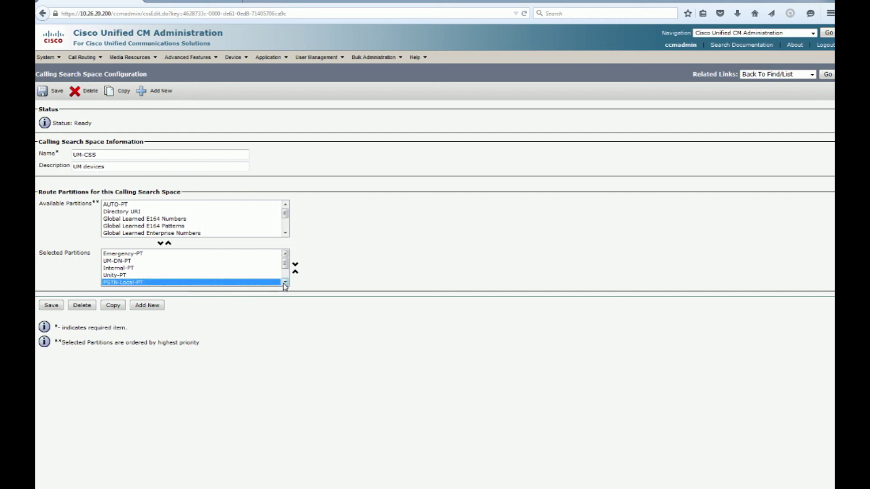
pyautogui.scroll(-1, 285, 285)
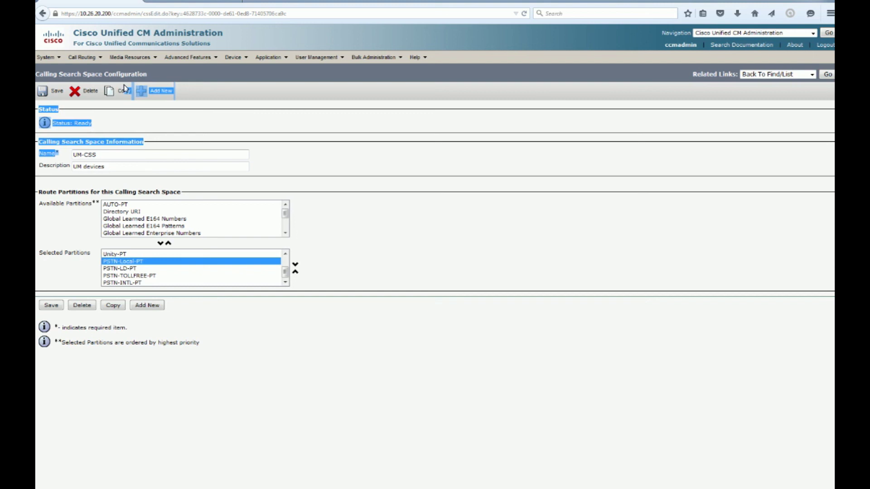
# Step: Start a new route pattern 9.@ in PSTN-TOLLFREE-PT described 'PSTN Toll Free'
pyautogui.click(82, 57)
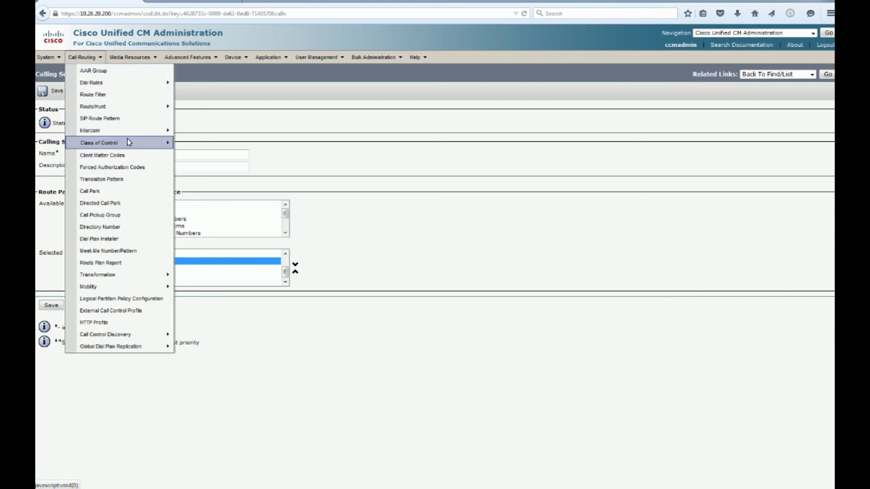
pyautogui.click(121, 180)
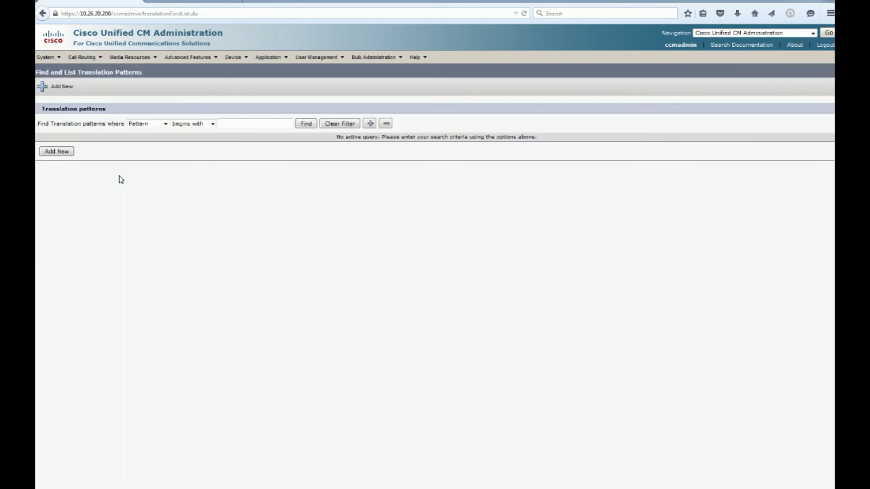
pyautogui.click(82, 57)
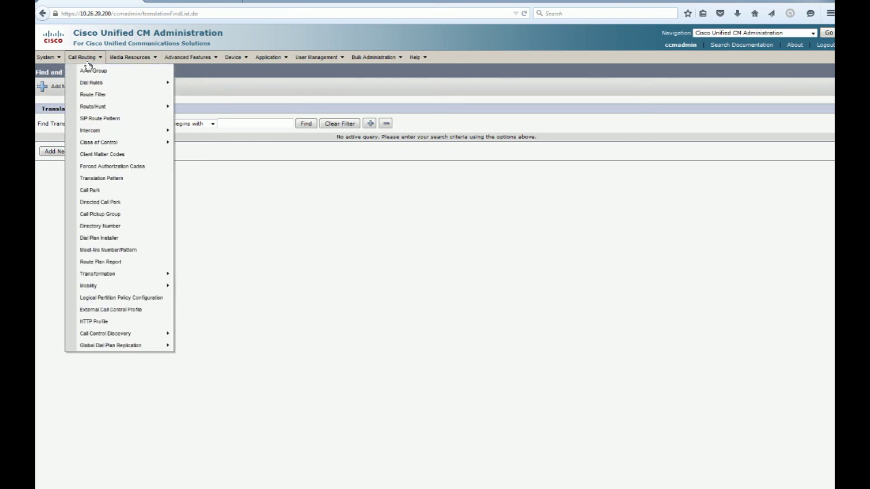
pyautogui.moveTo(111, 106)
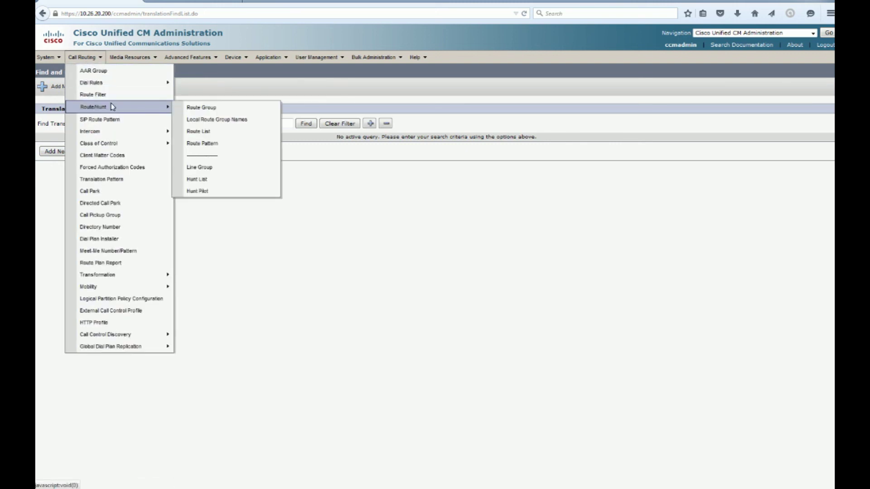
pyautogui.click(233, 144)
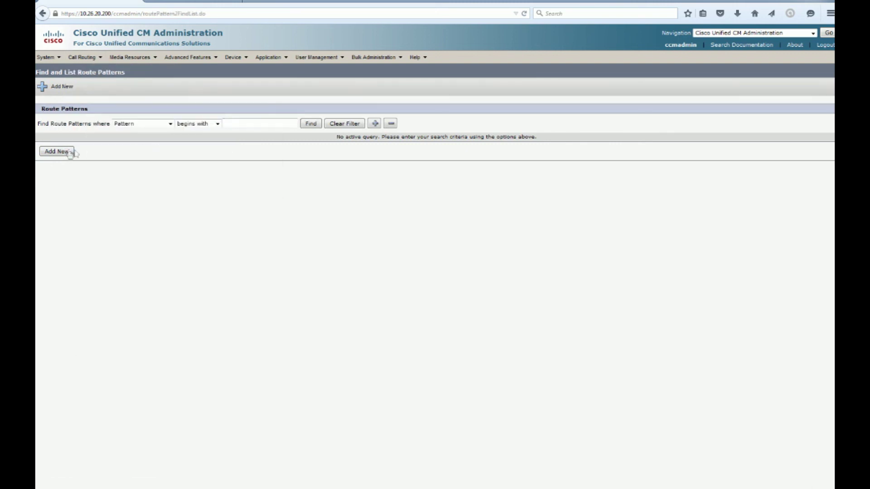
pyautogui.click(57, 151)
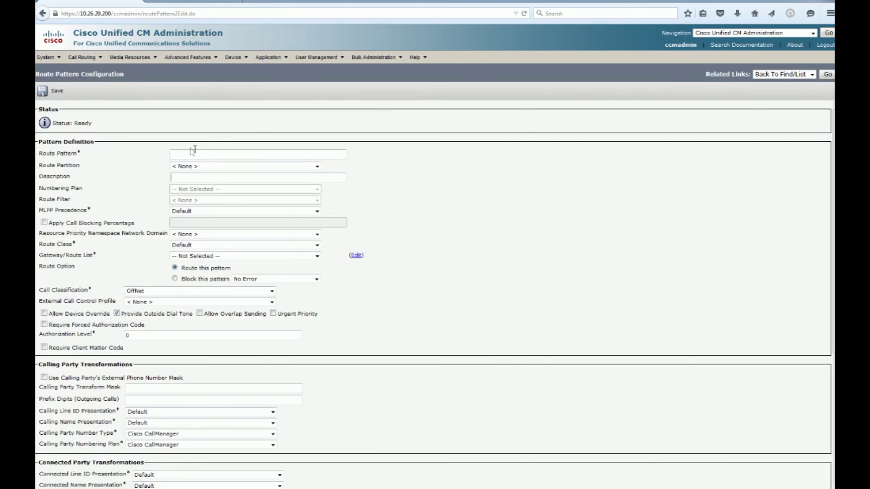
pyautogui.write('9.')
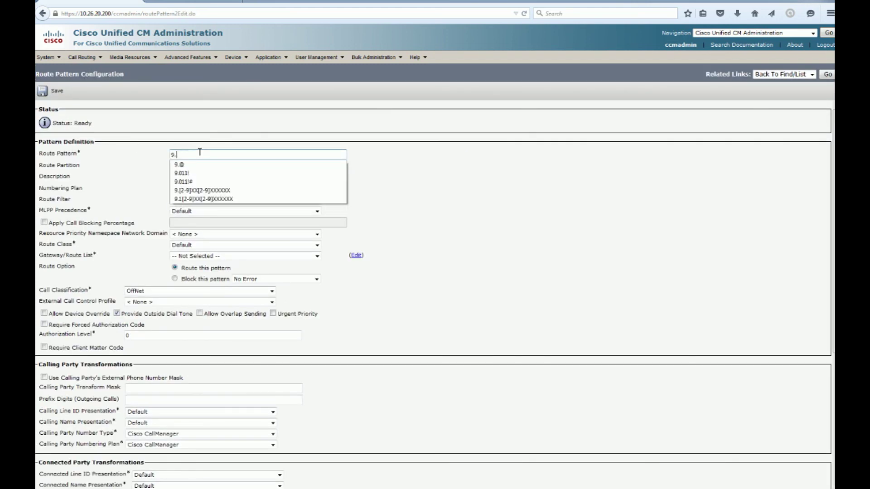
pyautogui.write('@')
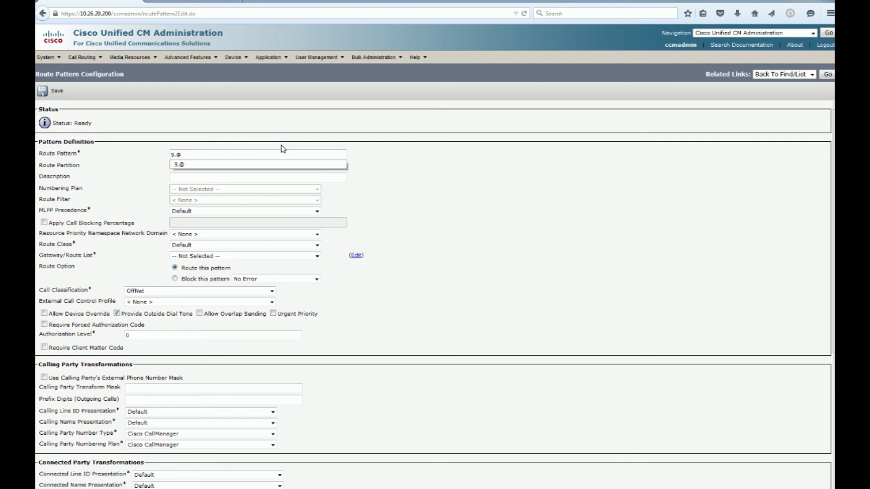
pyautogui.click(282, 146)
pyautogui.click(211, 168)
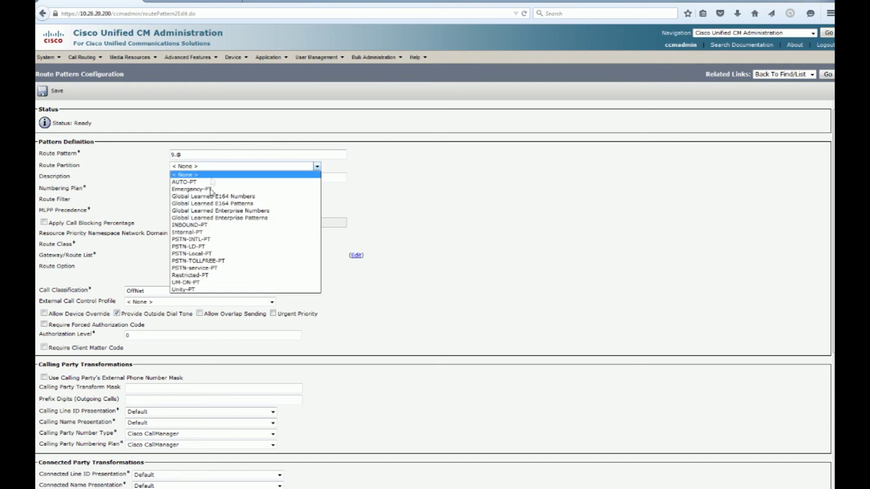
pyautogui.click(215, 262)
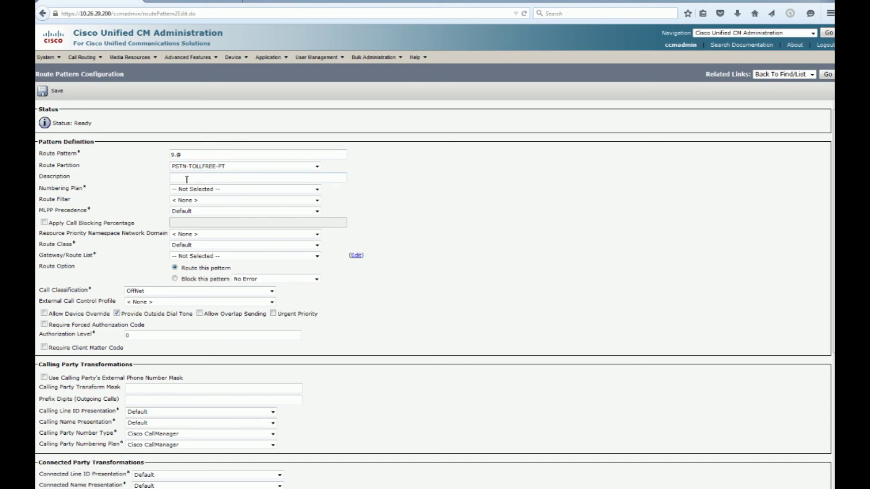
pyautogui.write('PSTN To')
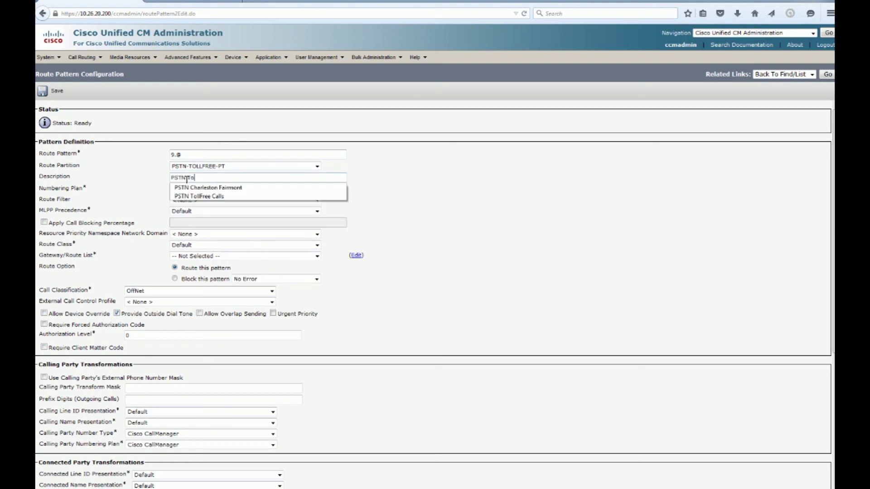
pyautogui.write('ll Free')
pyautogui.press('Tab')
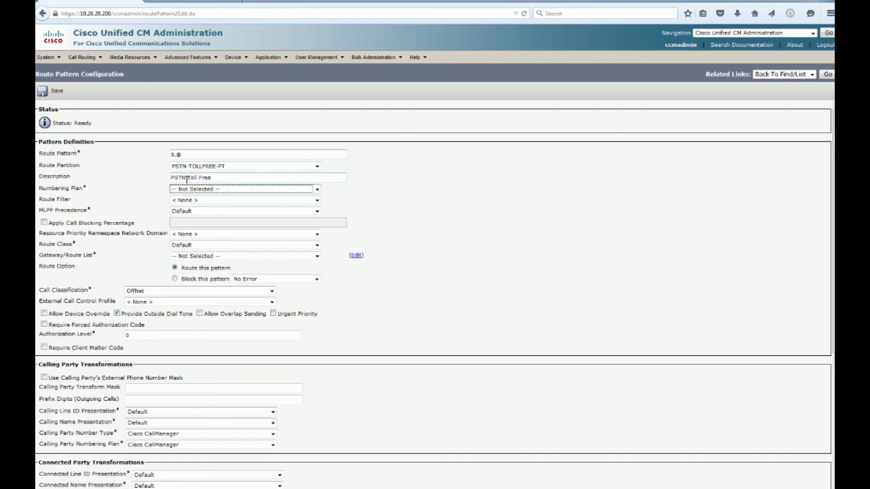
# Step: Set the numbering plan to NANP and the route filter to TOLL_FREE_RF
pyautogui.click(193, 189)
pyautogui.click(199, 201)
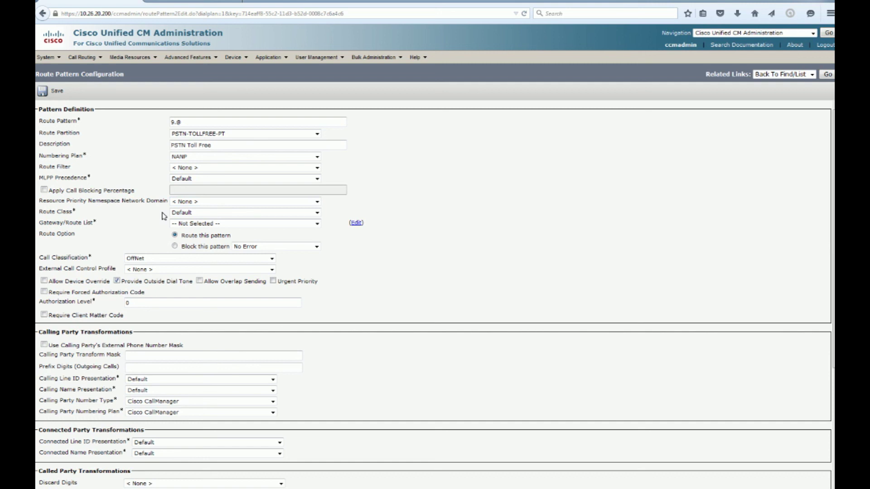
pyautogui.click(194, 224)
pyautogui.click(116, 227)
pyautogui.click(185, 169)
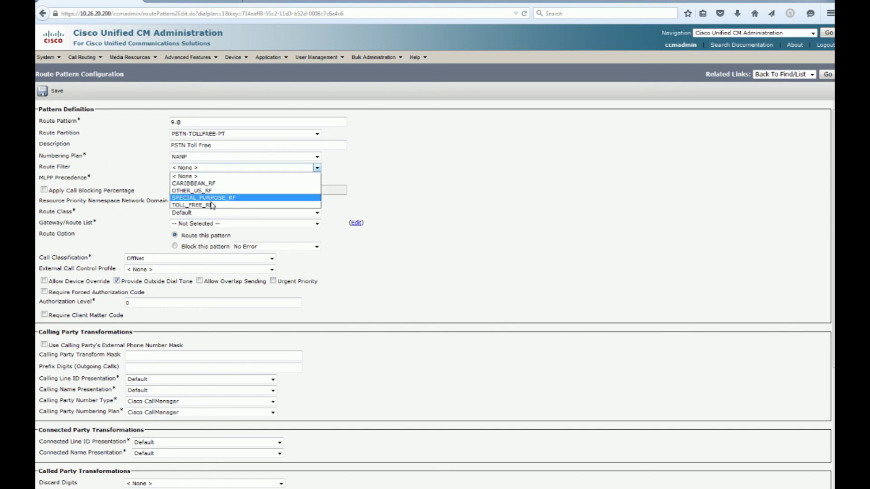
pyautogui.click(195, 205)
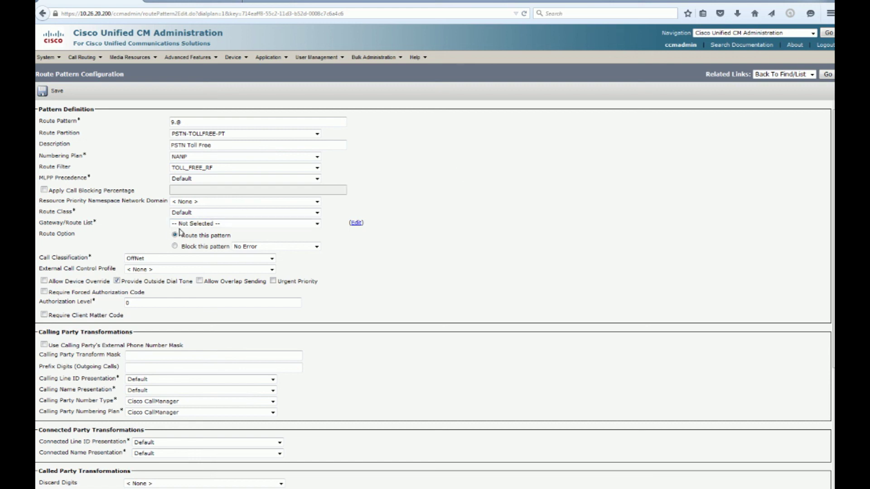
pyautogui.click(218, 225)
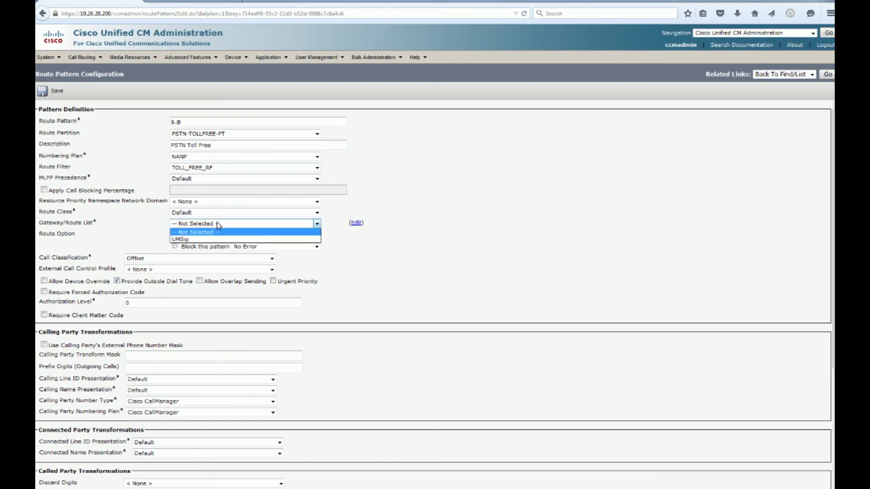
pyautogui.click(123, 211)
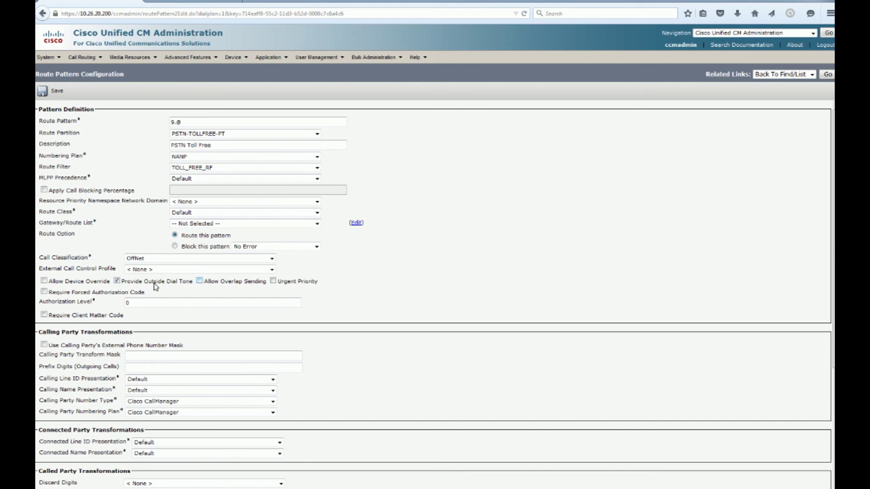
# Step: Assign route list UMSip, then save the route pattern and accept the notices
pyautogui.click(55, 93)
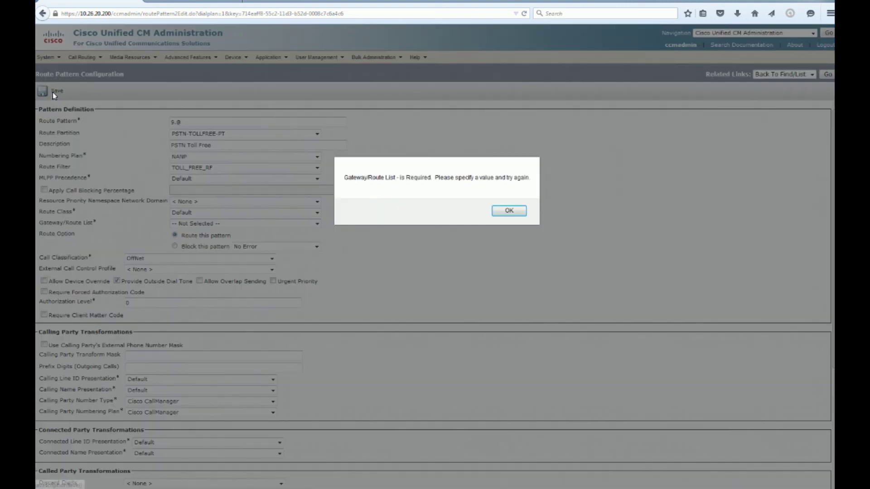
pyautogui.click(509, 211)
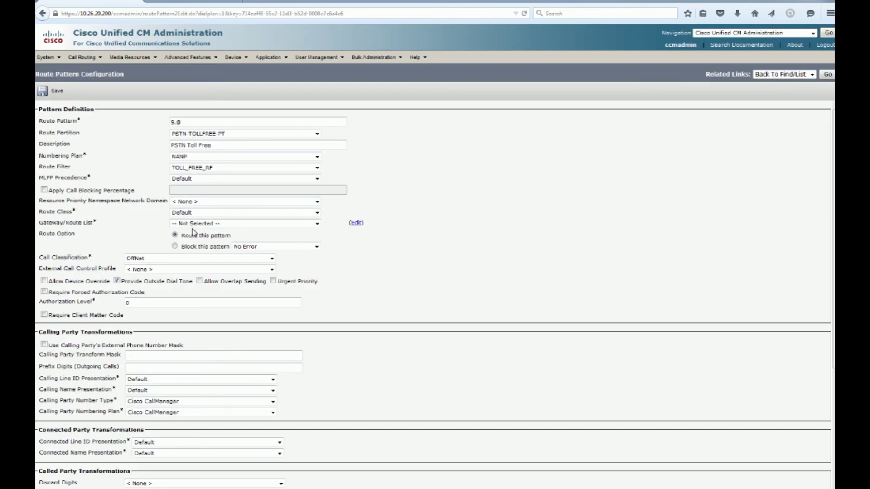
pyautogui.click(228, 224)
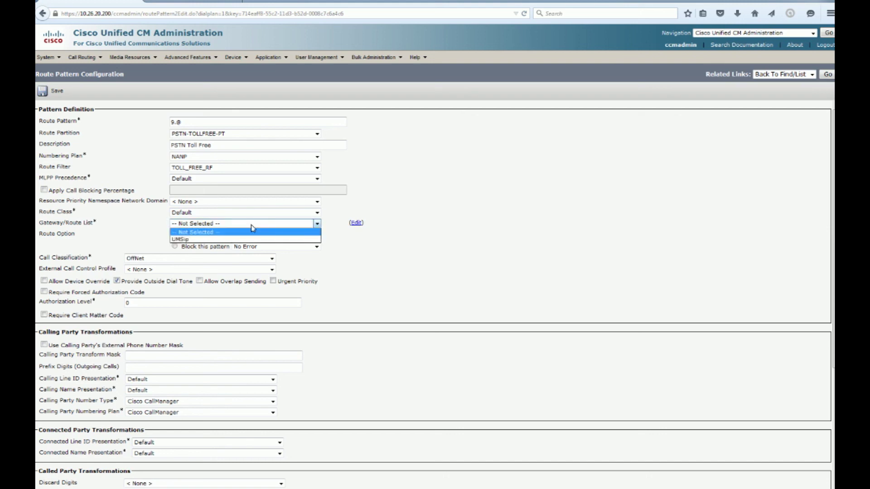
pyautogui.click(238, 239)
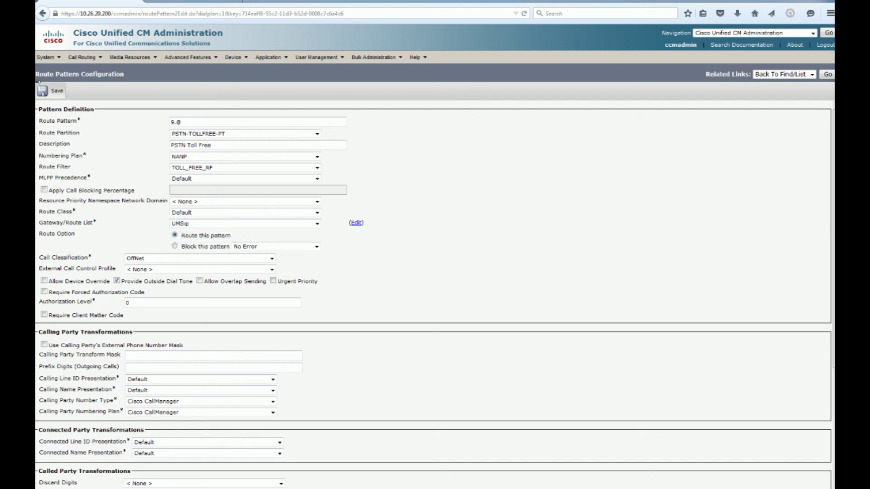
pyautogui.click(50, 91)
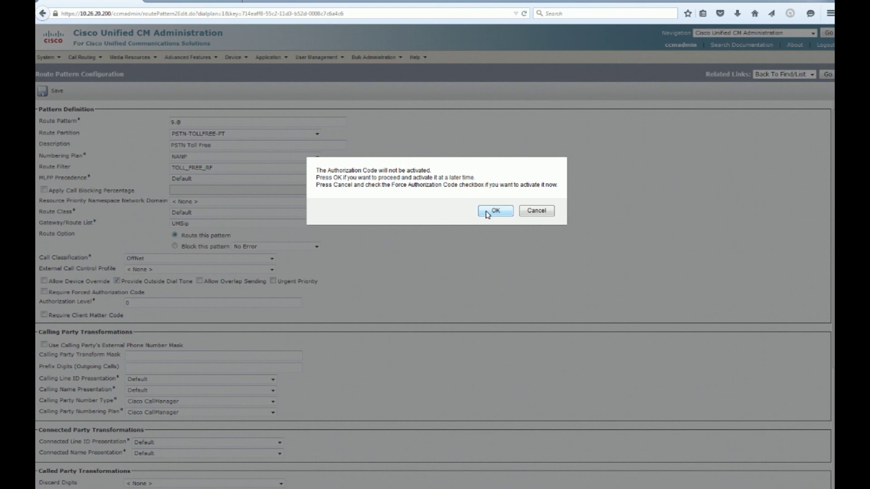
pyautogui.click(486, 212)
pyautogui.click(530, 211)
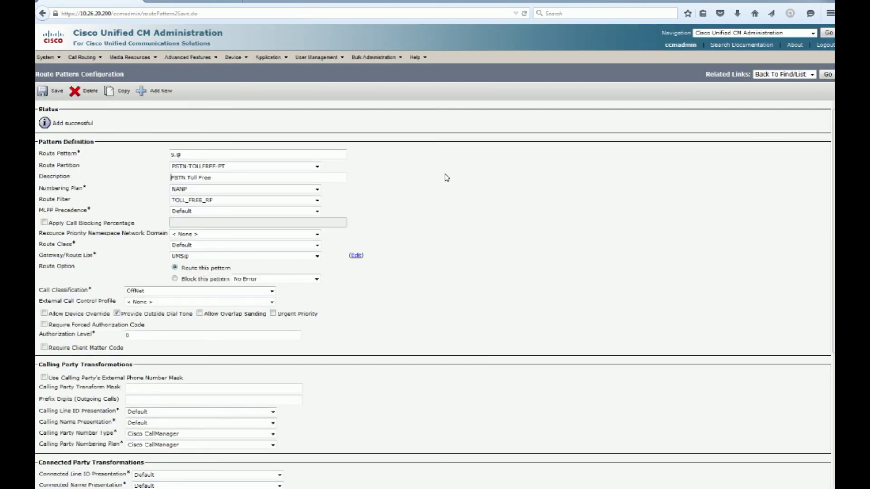
# Step: Begin a new route group named PSTN-RG with the Top Down distribution algorithm
pyautogui.moveTo(82, 58)
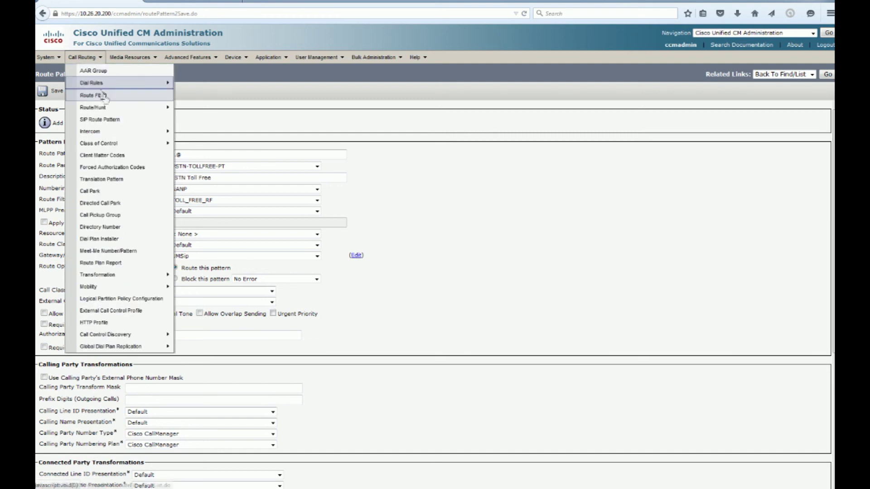
pyautogui.moveTo(113, 109)
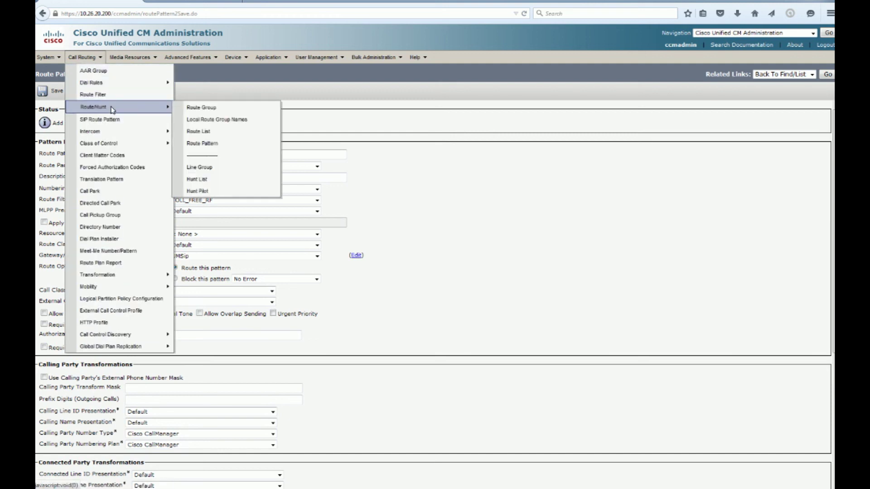
pyautogui.click(241, 112)
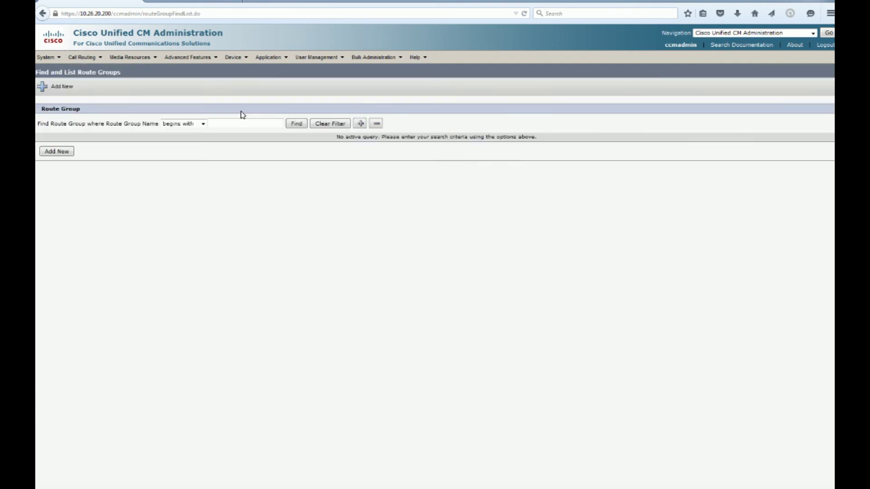
pyautogui.click(298, 127)
pyautogui.click(57, 185)
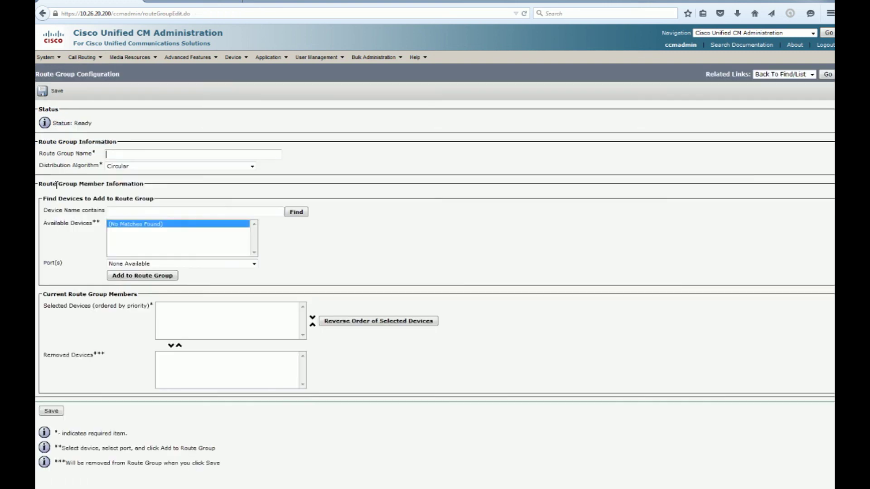
pyautogui.click(137, 153)
pyautogui.write('PSTN-R')
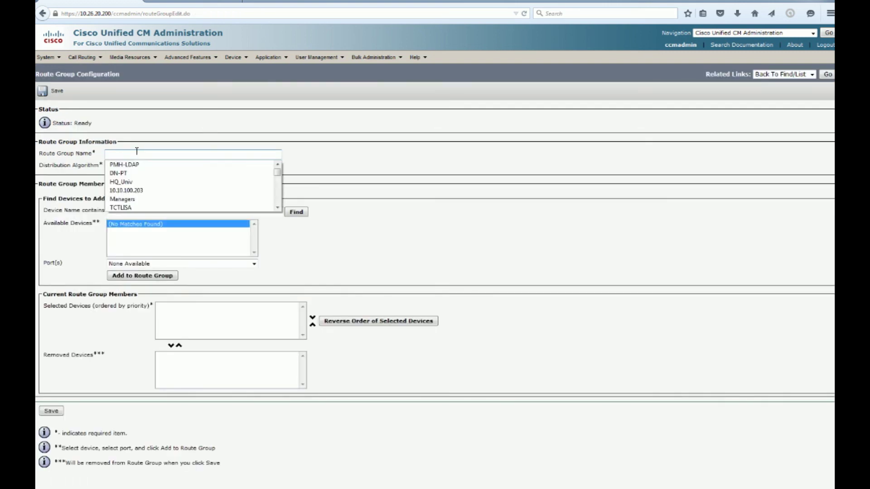
pyautogui.write('G')
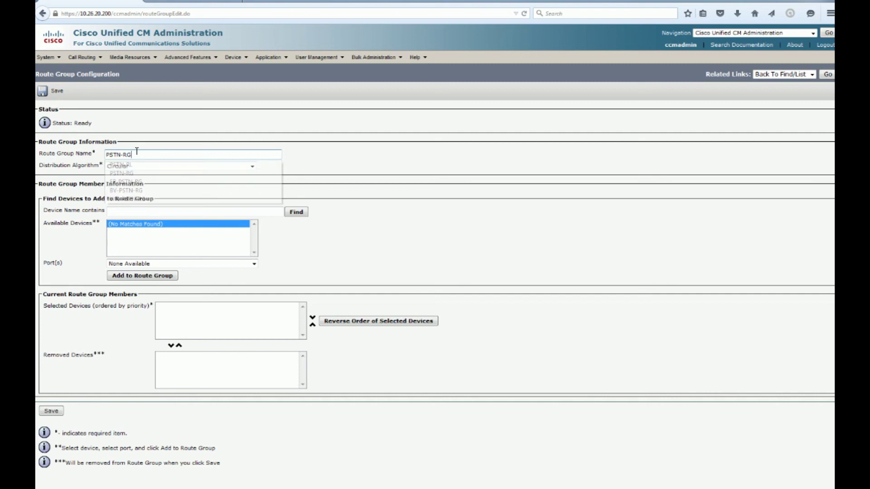
pyautogui.click(141, 212)
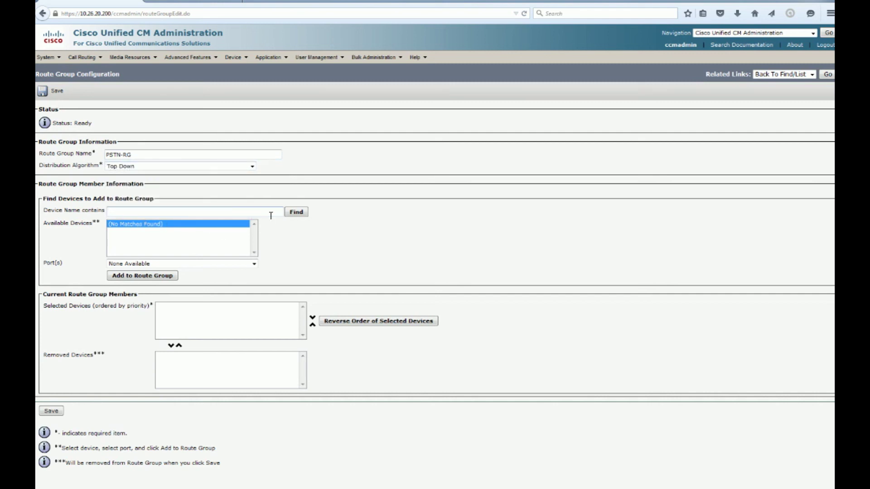
pyautogui.click(170, 276)
# Step: Find the 9.@ PSTN Toll Free route pattern and delete it, confirming with OK
pyautogui.moveTo(87, 57)
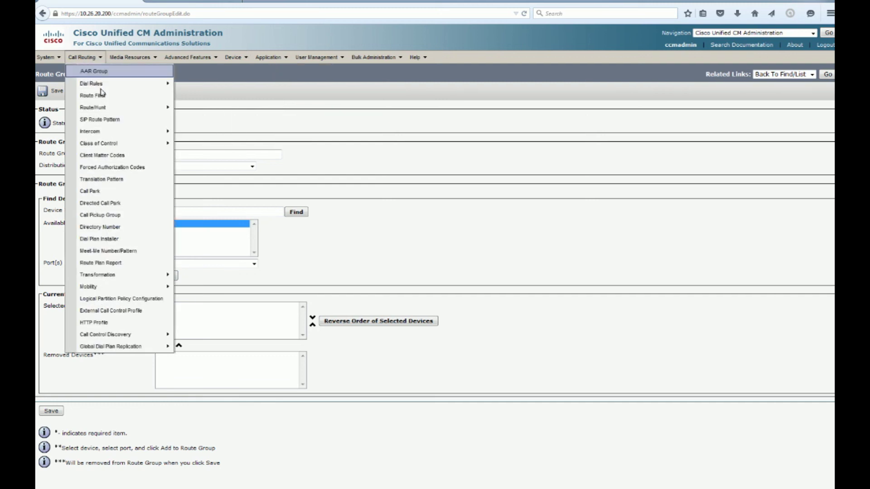
pyautogui.moveTo(113, 111)
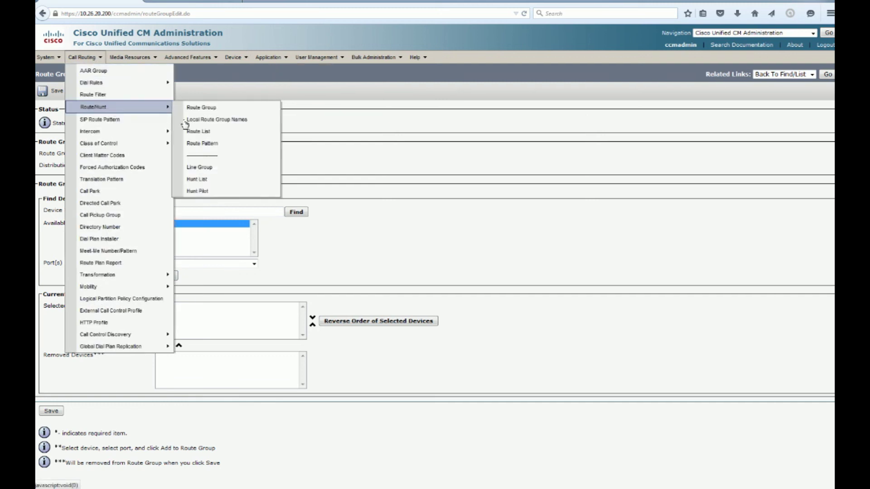
pyautogui.click(208, 144)
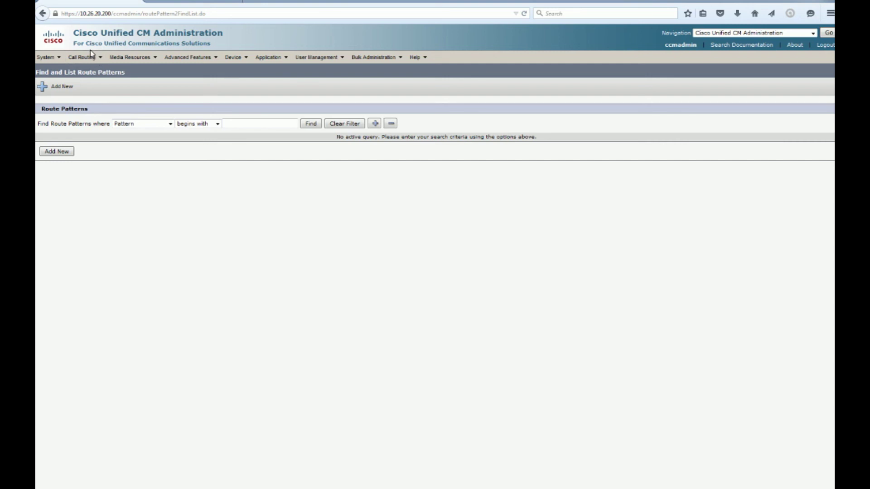
pyautogui.moveTo(93, 57)
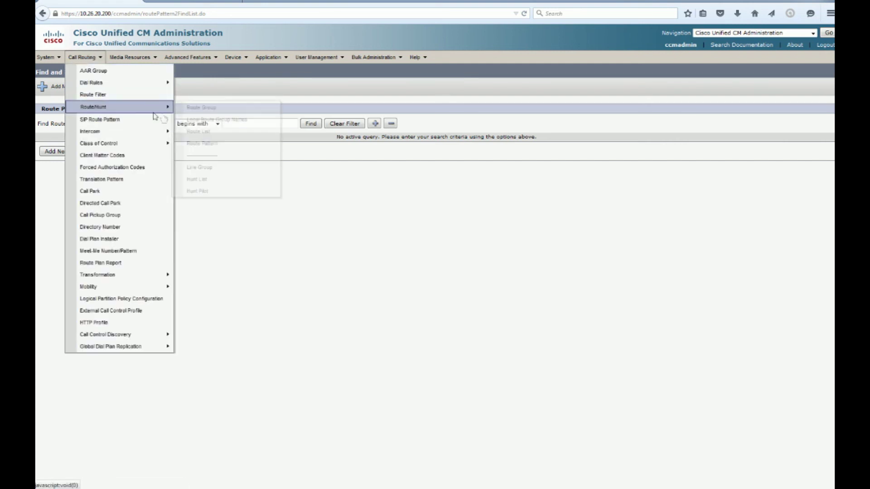
pyautogui.click(311, 124)
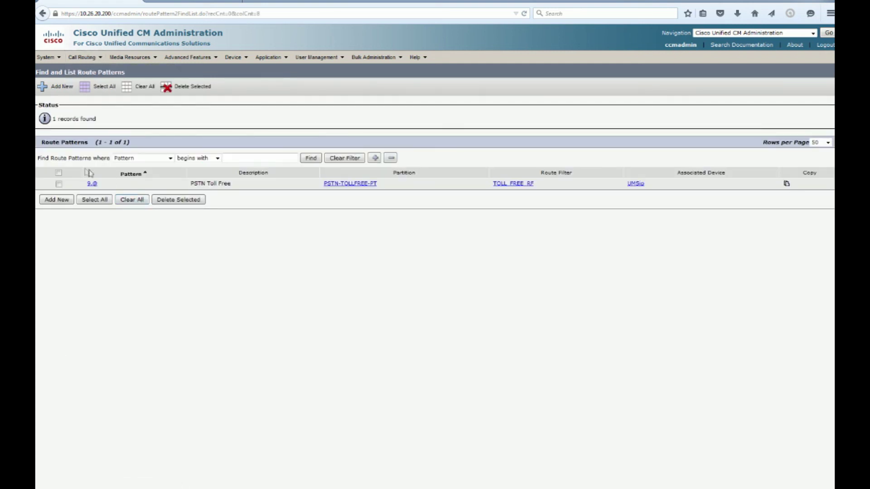
pyautogui.click(93, 184)
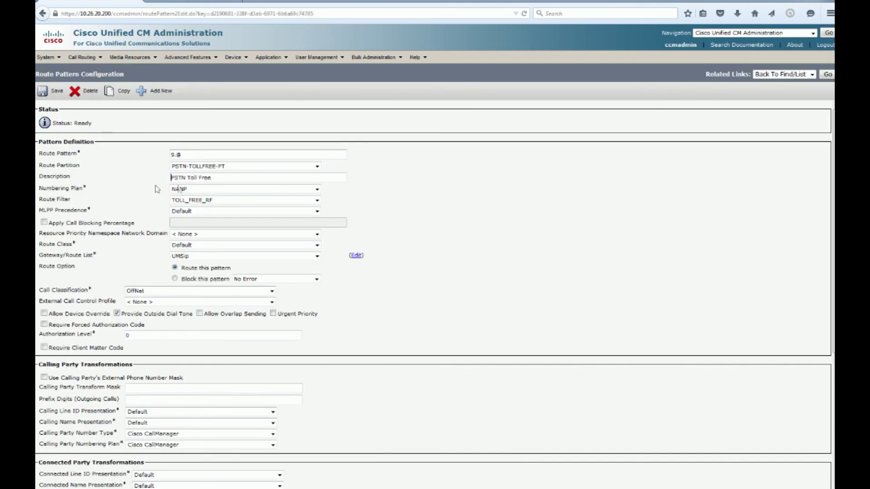
pyautogui.click(82, 97)
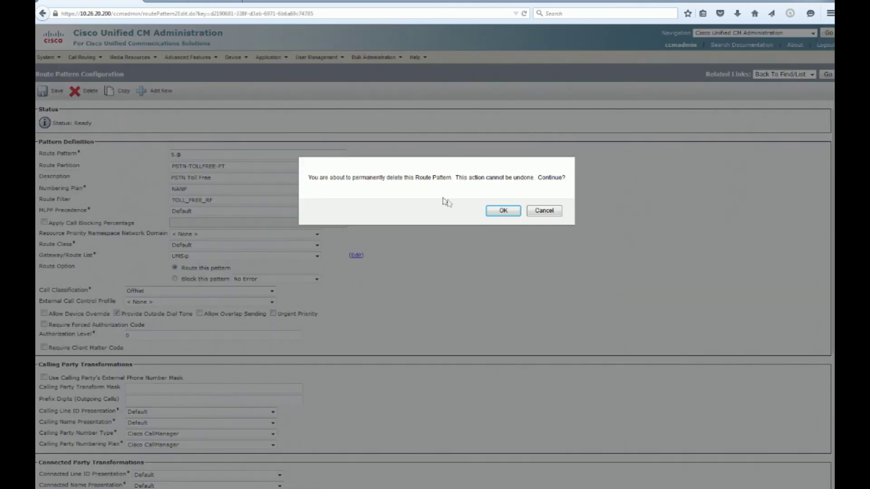
pyautogui.click(496, 211)
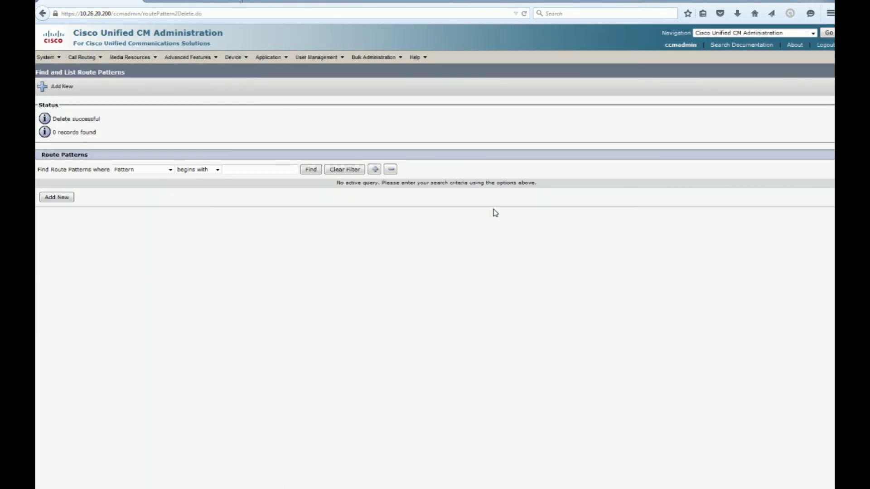
pyautogui.click(82, 57)
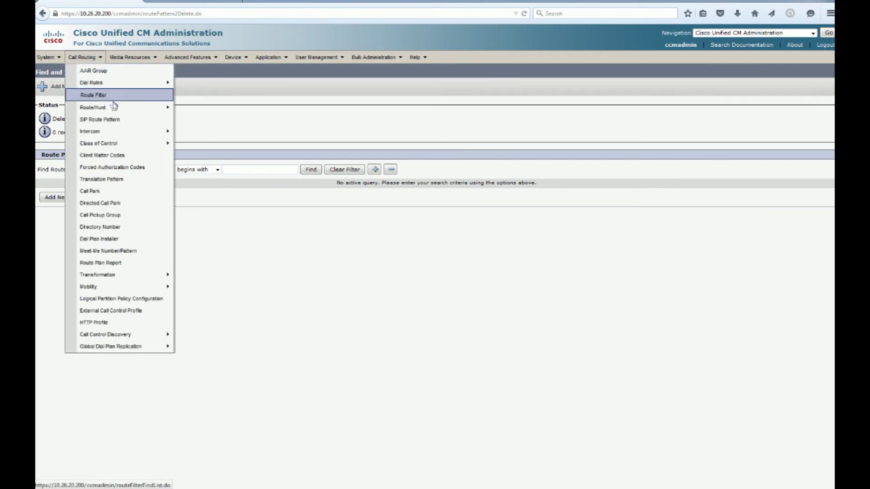
# Step: Create route group PSTN-RG, Top Down, with UMSip (All Ports) as member, and save
pyautogui.moveTo(114, 106)
pyautogui.click(213, 109)
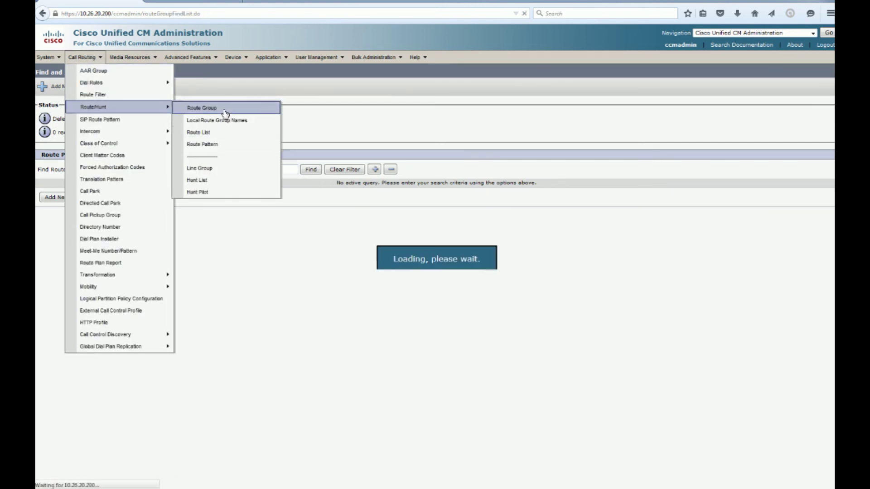
pyautogui.click(58, 186)
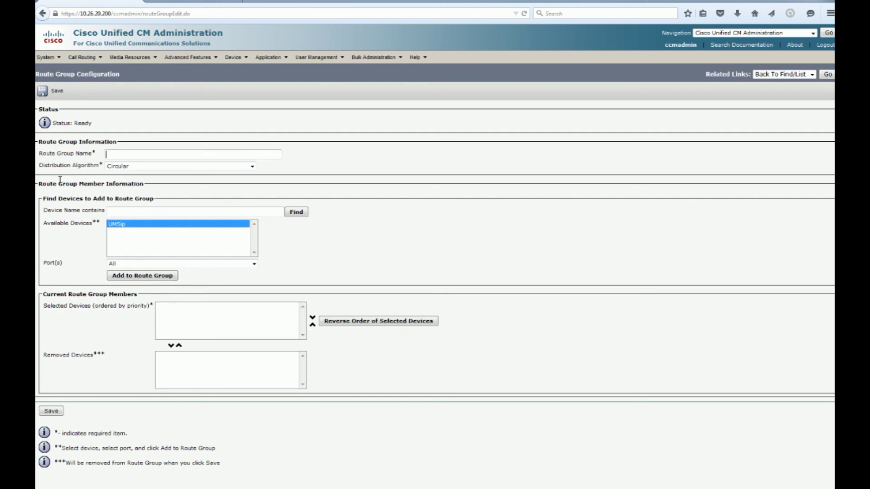
pyautogui.click(136, 155)
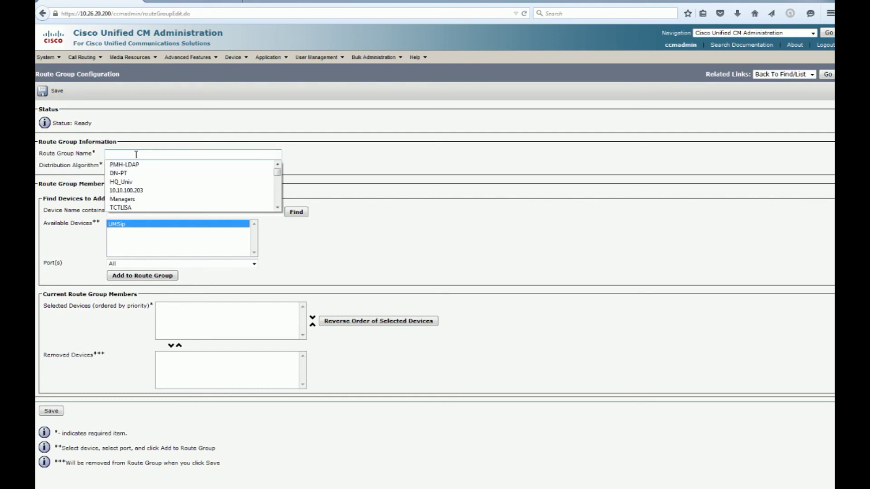
pyautogui.write('PSTN-RG')
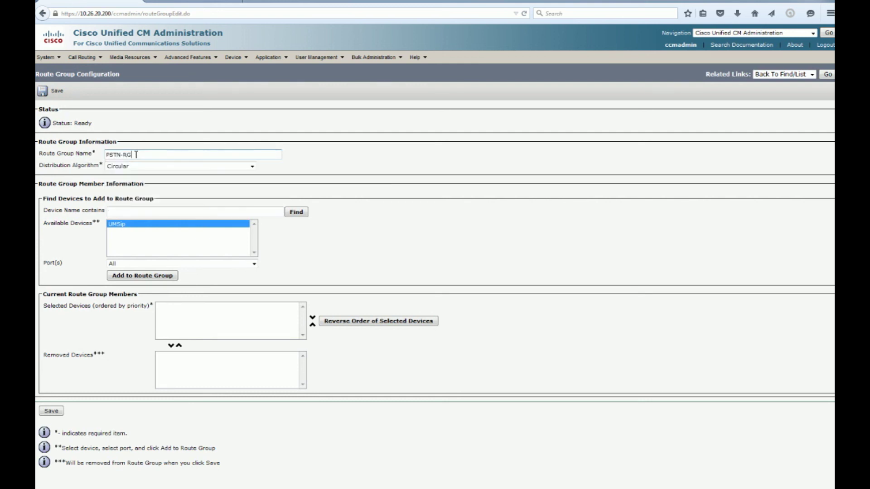
pyautogui.press('Tab')
pyautogui.press('t')
pyautogui.press('Tab')
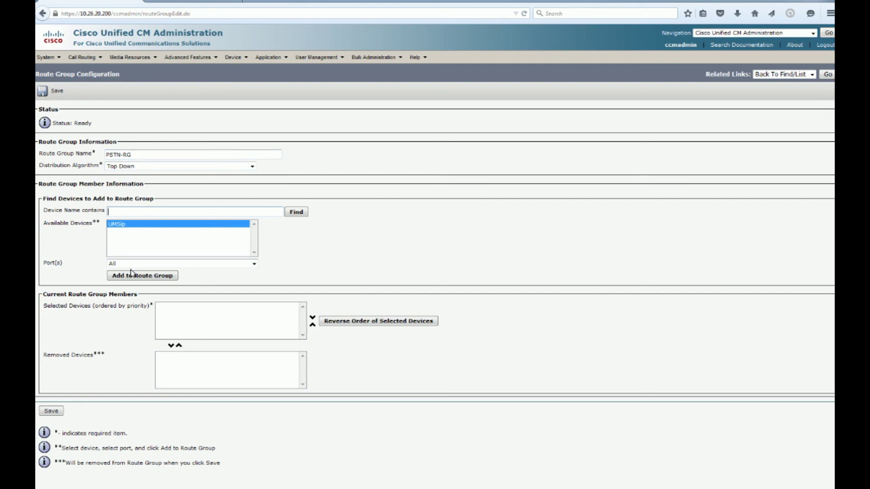
pyautogui.click(146, 280)
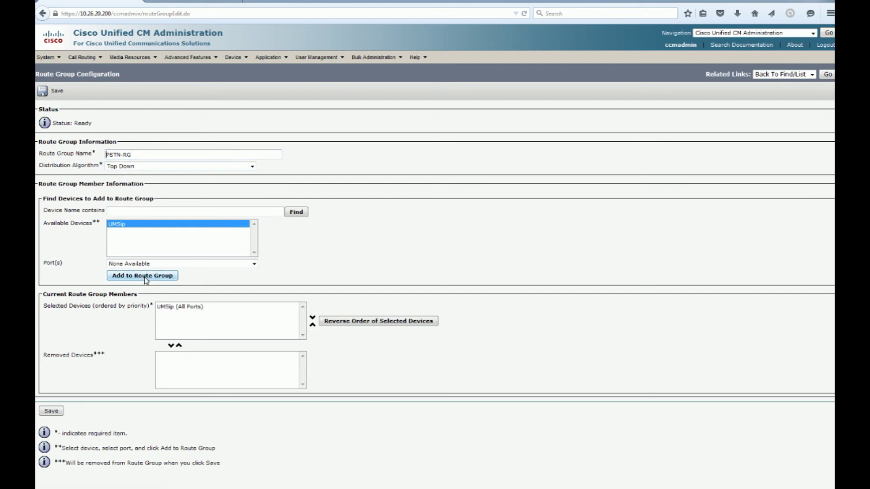
pyautogui.click(47, 414)
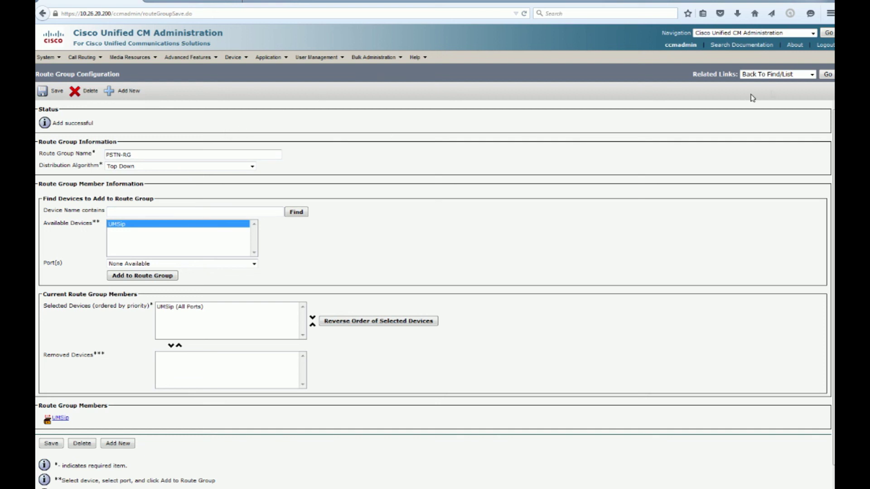
pyautogui.click(829, 74)
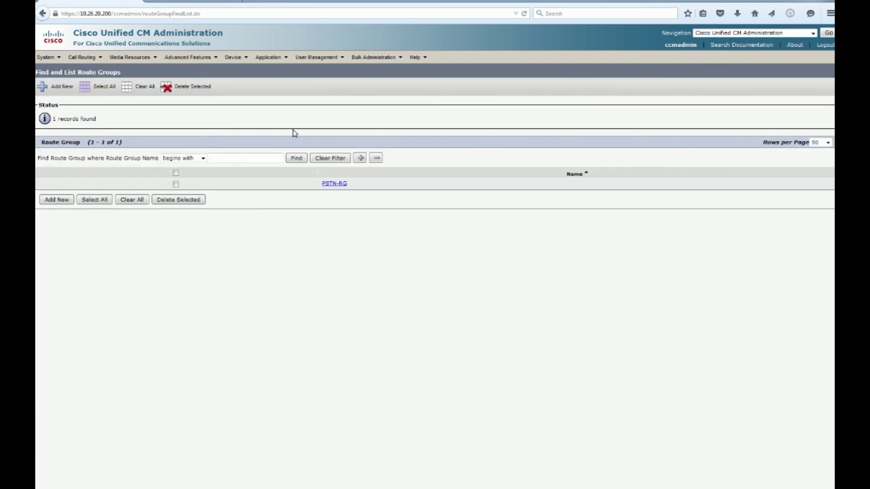
# Step: Create route list PSTN-RL described 'PSTN Access' with CM group UM-CUCMGP and save
pyautogui.click(86, 57)
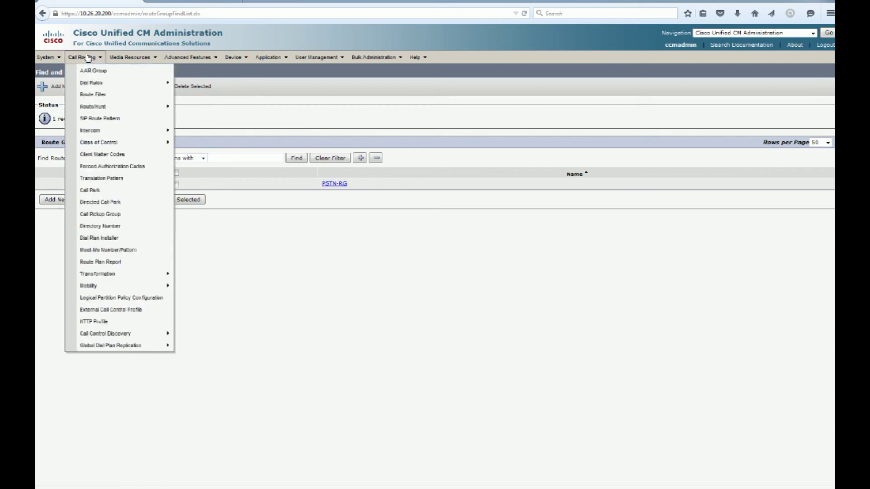
pyautogui.moveTo(110, 108)
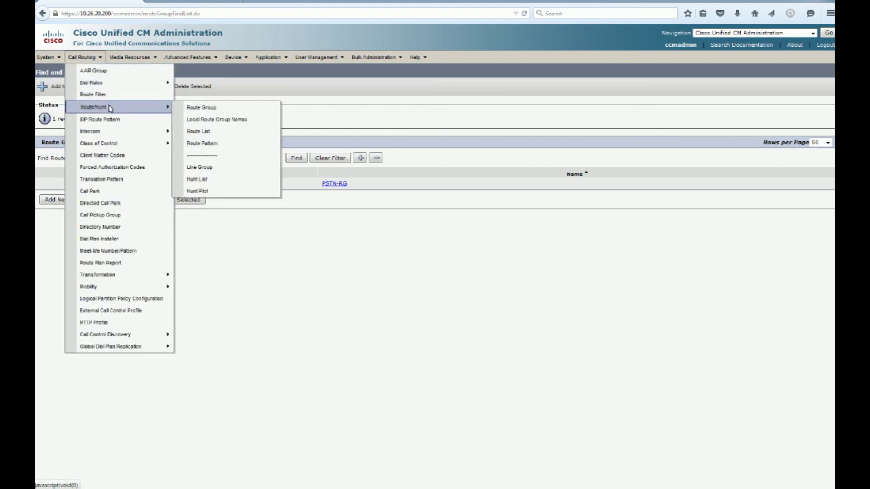
pyautogui.click(233, 132)
pyautogui.click(57, 152)
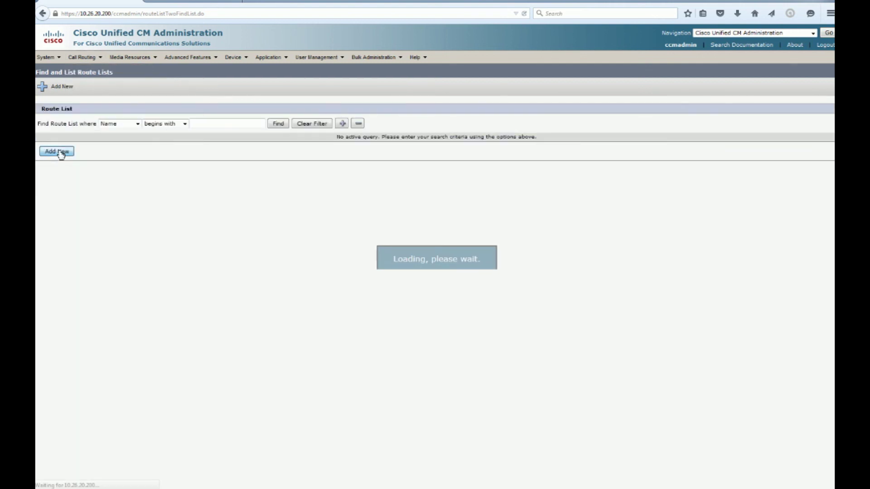
pyautogui.click(185, 165)
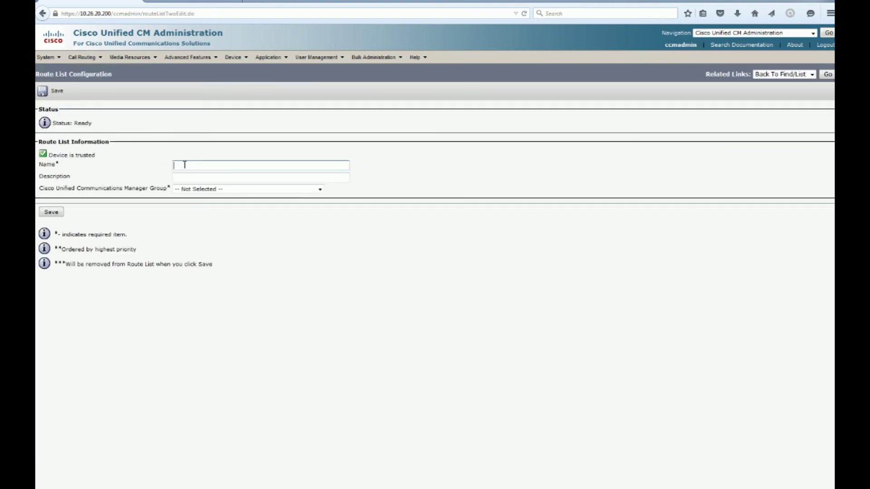
pyautogui.write('PSTN-RL')
pyautogui.press('Tab')
pyautogui.write('PSTN Access')
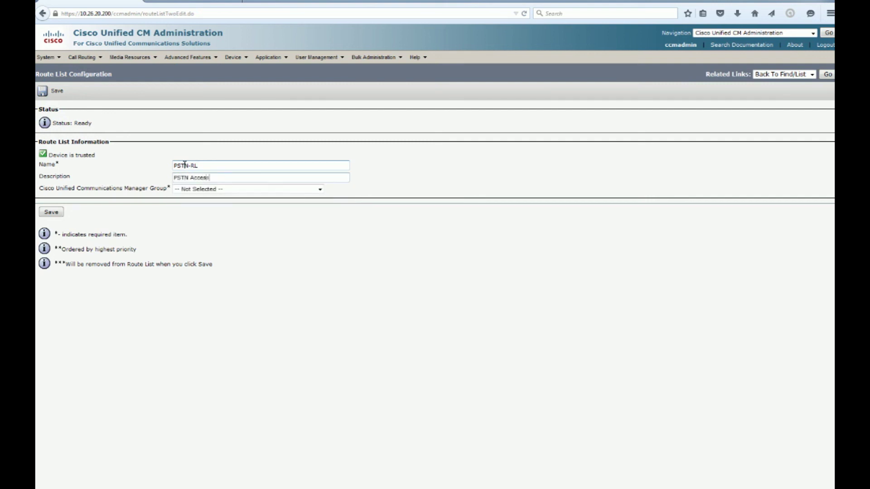
pyautogui.press('Tab')
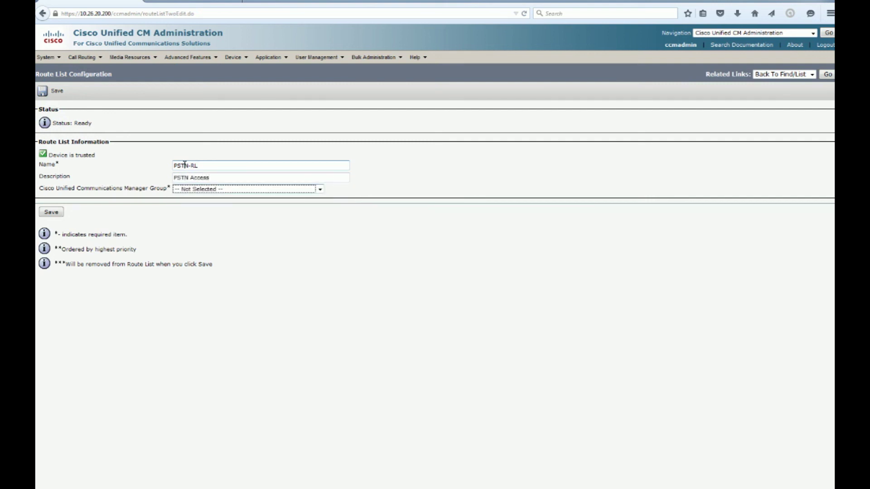
pyautogui.click(215, 189)
pyautogui.click(193, 204)
pyautogui.click(50, 216)
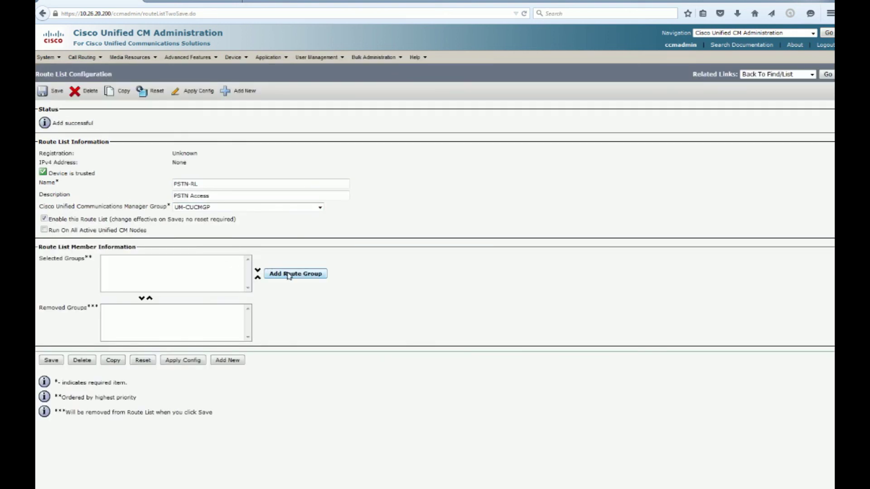
pyautogui.click(289, 274)
# Step: Add PSTN-RG-[NON-QSIG] as the member route group of PSTN-RL and save
pyautogui.click(135, 155)
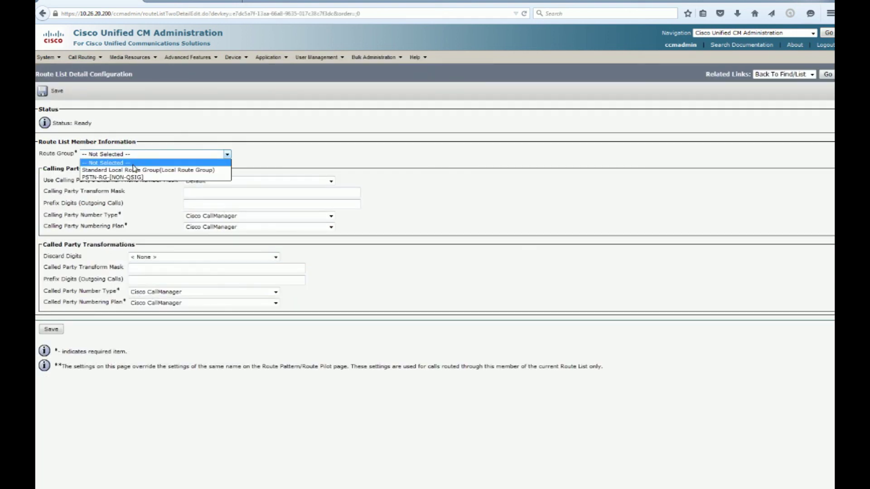
pyautogui.click(132, 170)
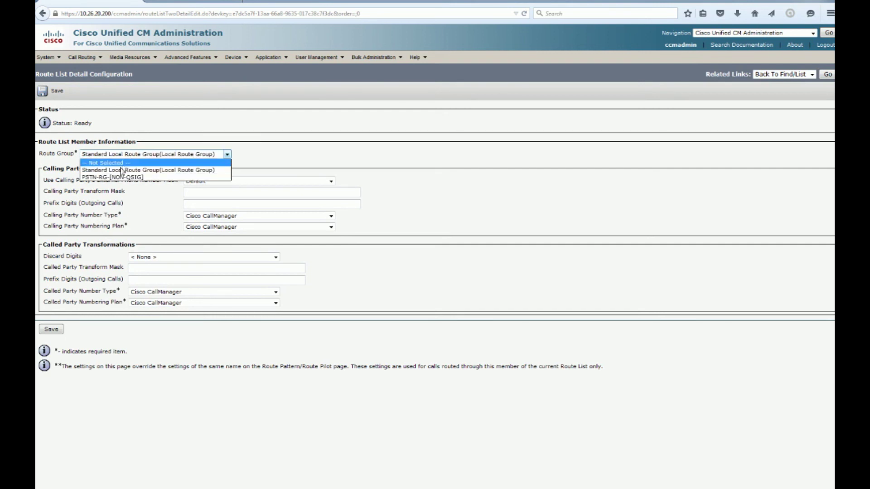
pyautogui.click(119, 177)
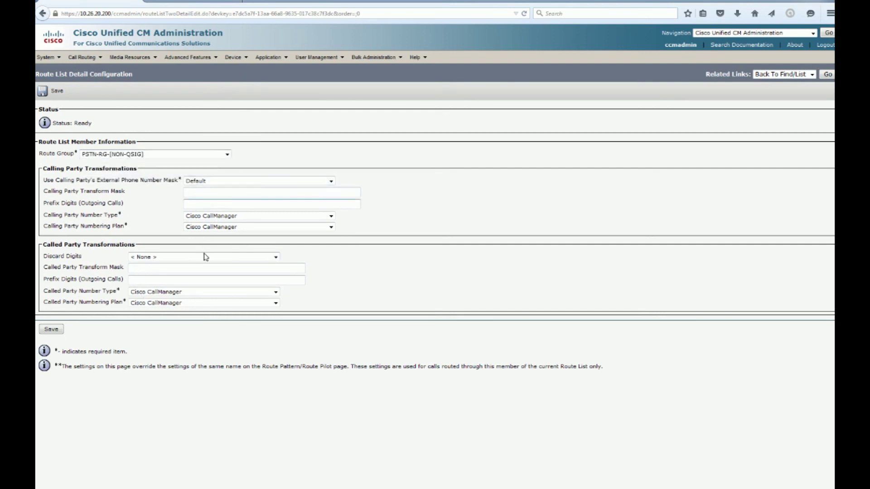
pyautogui.click(51, 330)
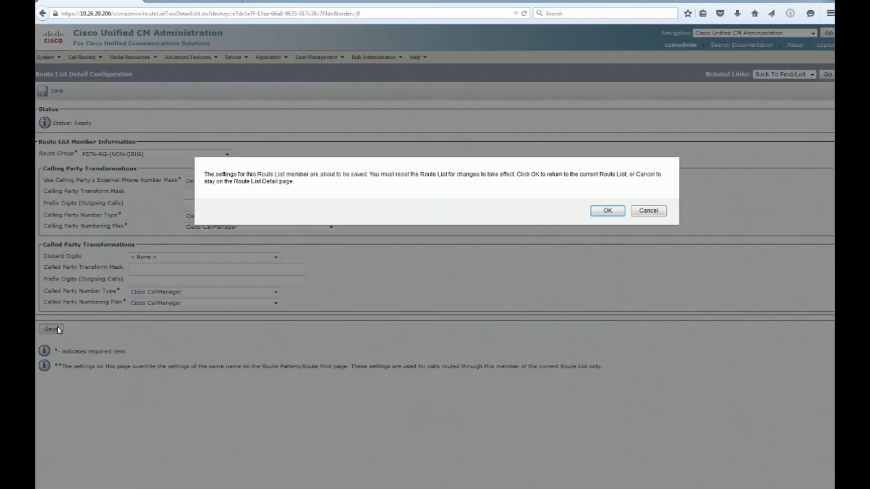
pyautogui.click(608, 211)
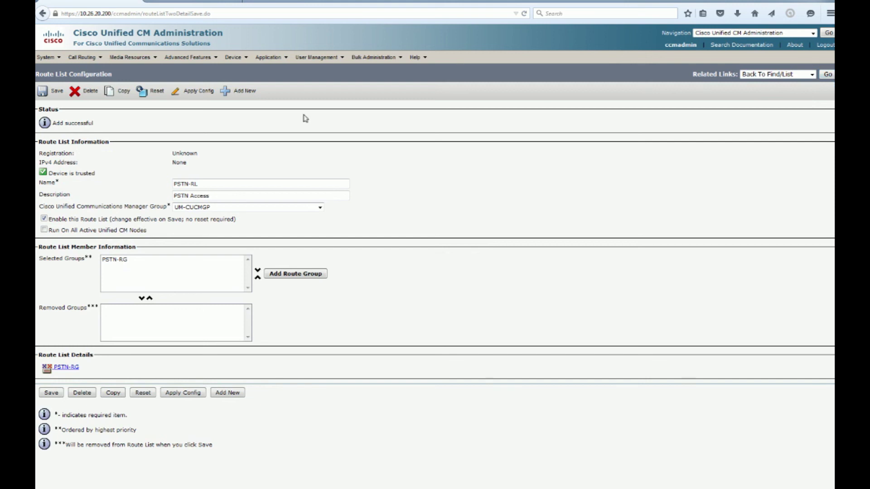
# Step: Start a new route pattern and enter the digits 9.@
pyautogui.click(82, 57)
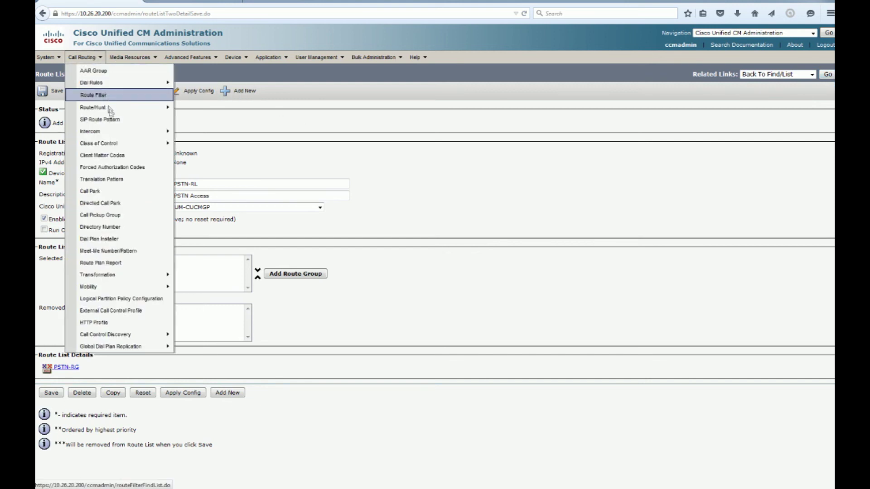
pyautogui.moveTo(111, 112)
pyautogui.click(229, 144)
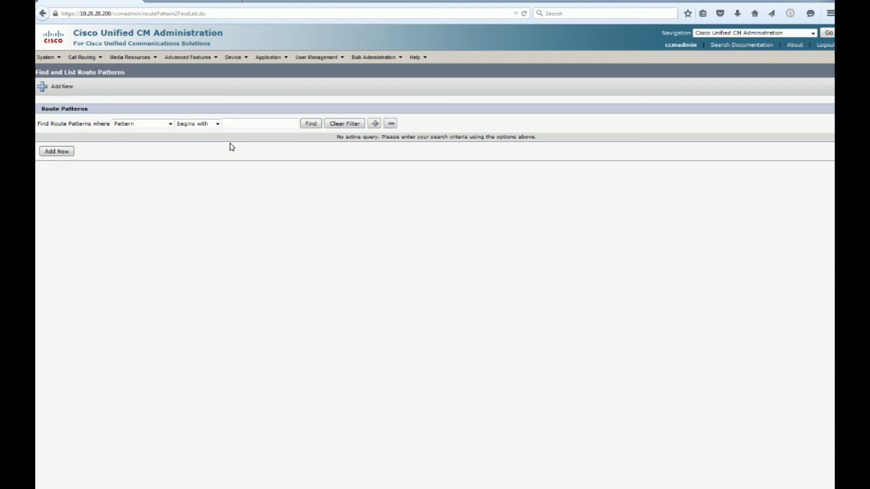
pyautogui.click(64, 151)
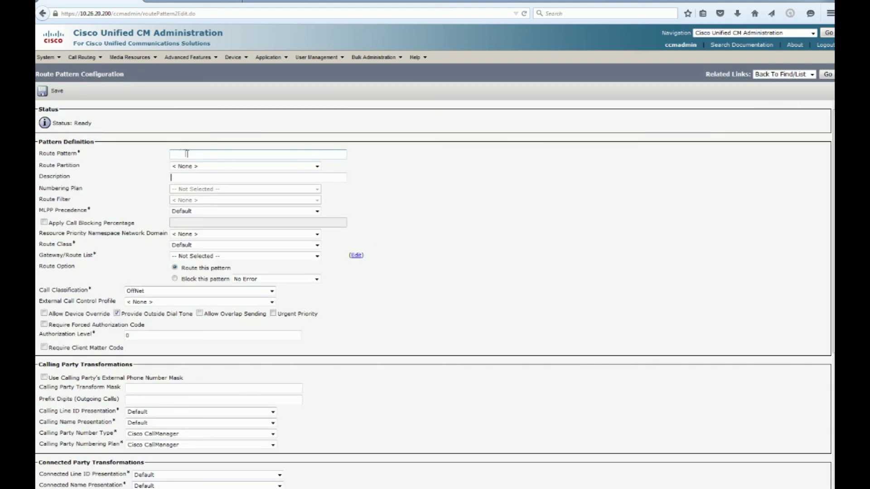
pyautogui.click(188, 154)
pyautogui.write('9.@')
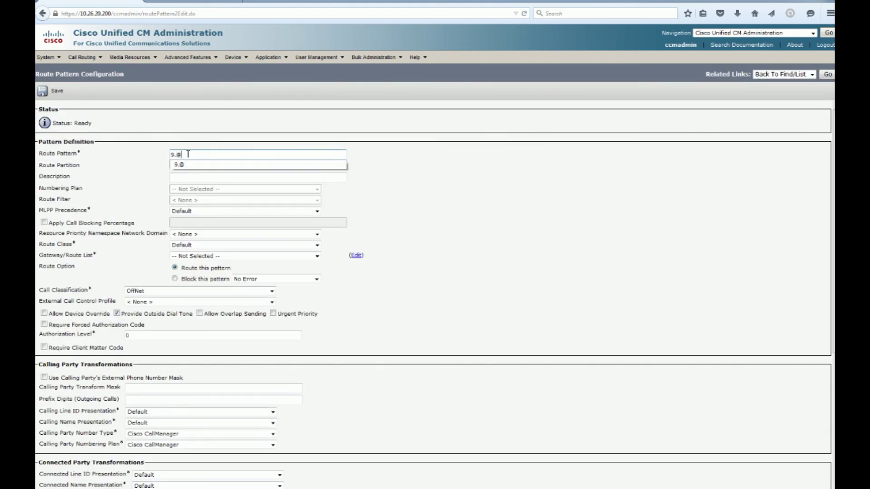
pyautogui.hotkey('ctrl', 'f')
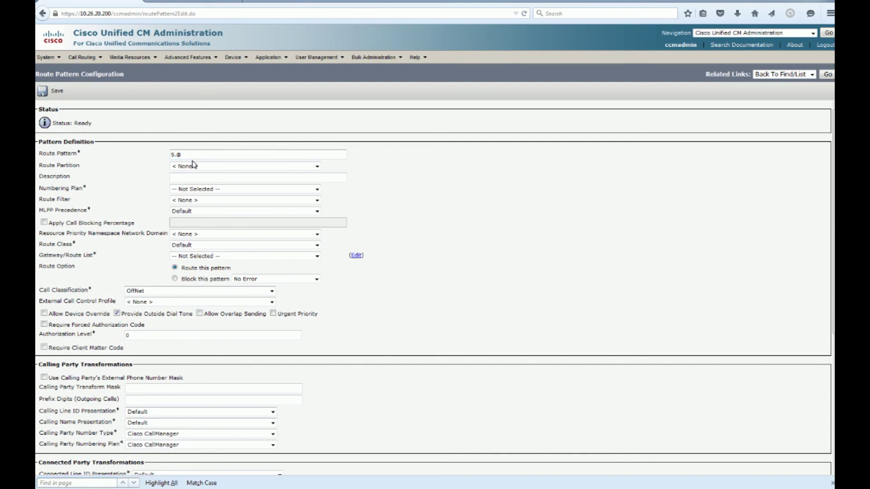
# Step: Set partition PSTN-TOLLFREE-PT, description PSTN TOLL Free, NANP, route filter TOLL_FREE_RF and route list PSTN-RL
pyautogui.click(195, 166)
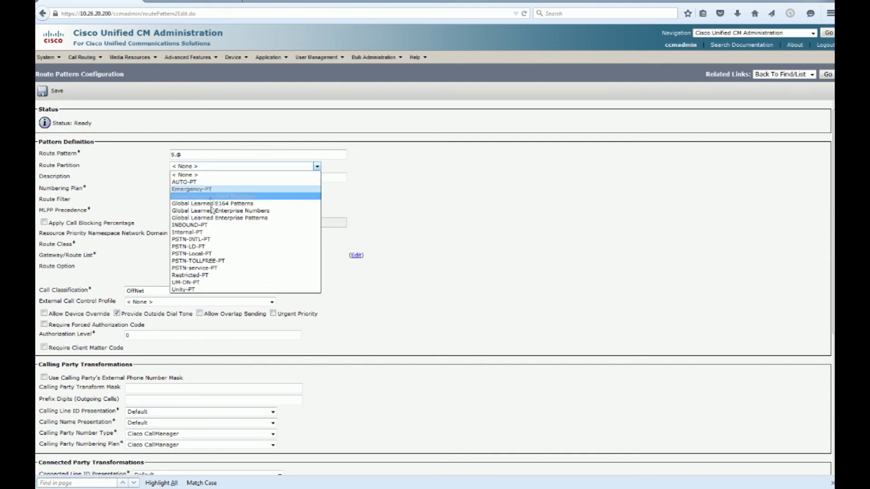
pyautogui.click(198, 261)
pyautogui.write('PSTN TOLL Free')
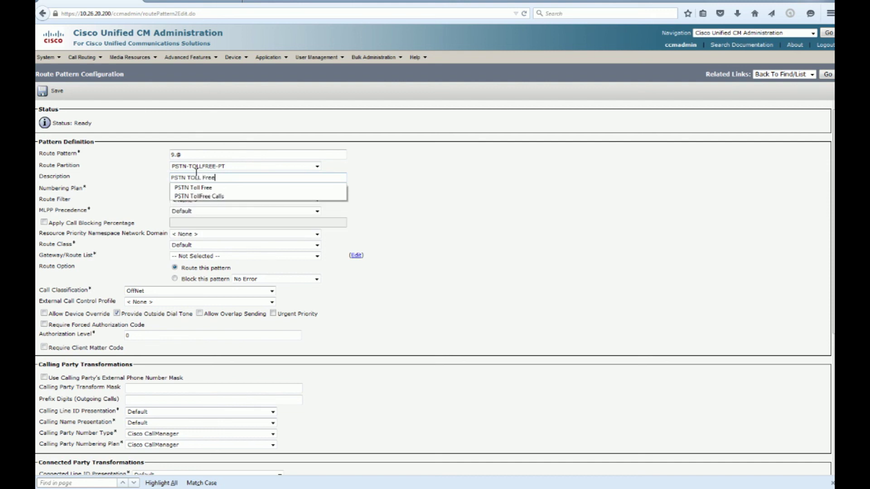
pyautogui.press('Tab')
pyautogui.press('Down')
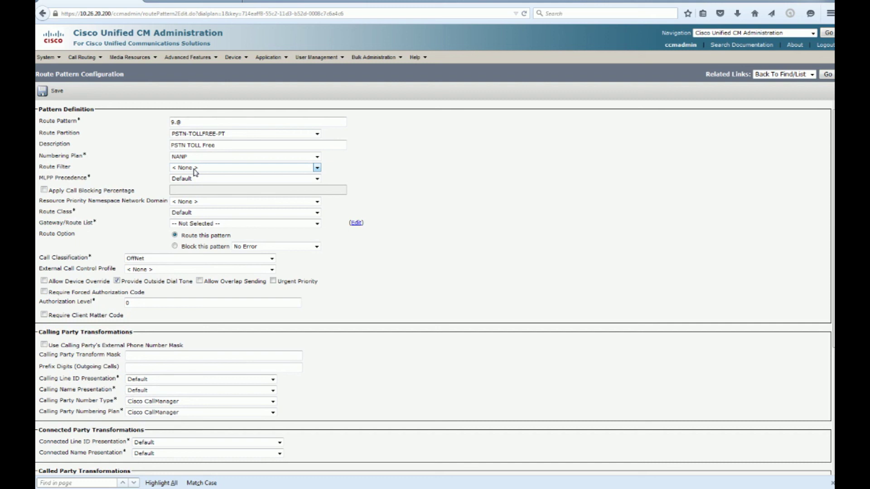
pyautogui.click(194, 170)
pyautogui.click(205, 202)
pyautogui.click(187, 224)
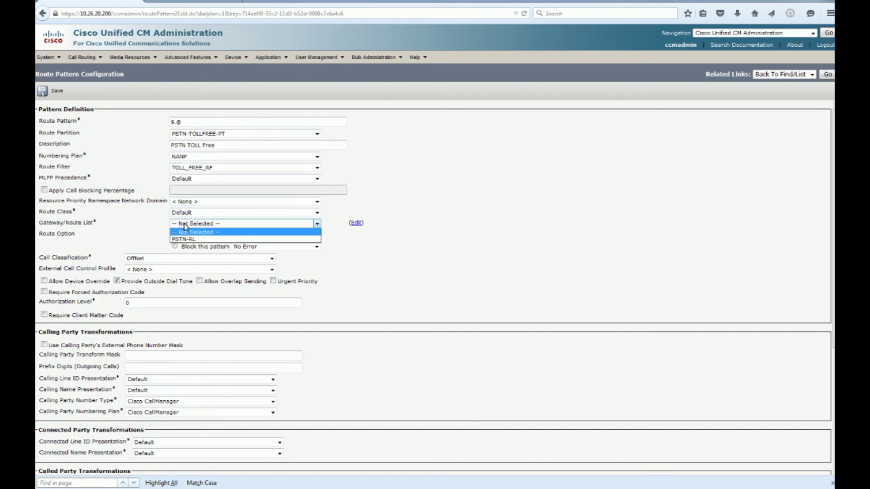
pyautogui.click(204, 240)
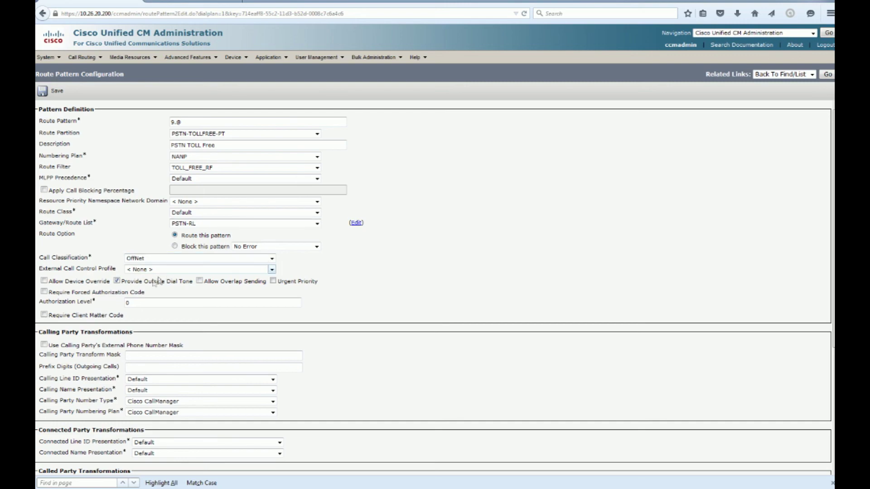
# Step: Save the 9.@ toll-free pattern, accepting the authorization code warning and the reset notice
pyautogui.scroll(-5, 341, 359)
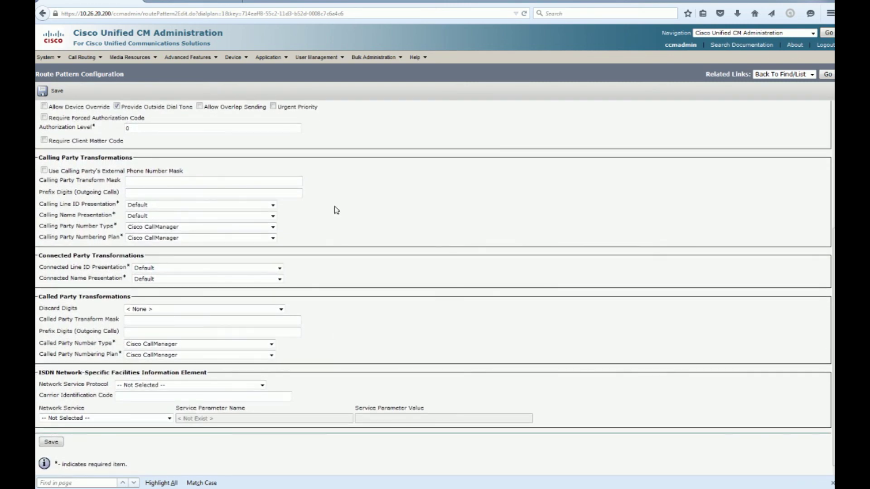
pyautogui.scroll(5, 335, 210)
pyautogui.scroll(-5, 307, 259)
pyautogui.click(51, 442)
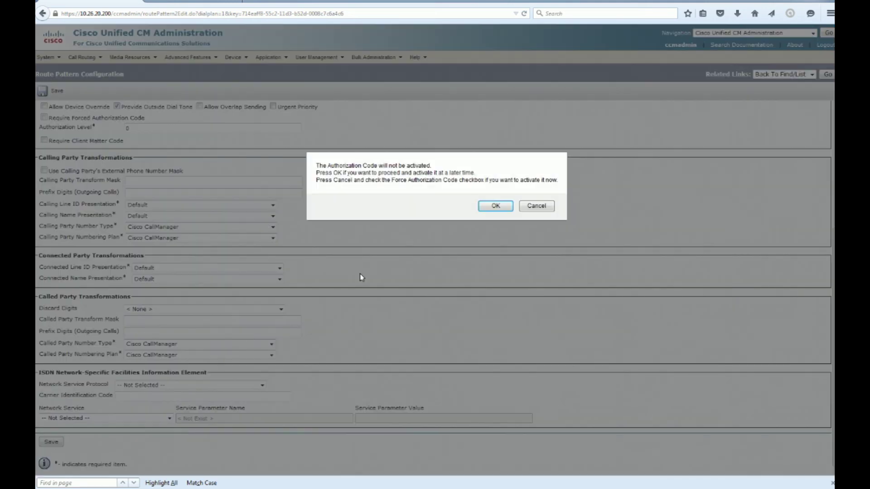
pyautogui.click(493, 207)
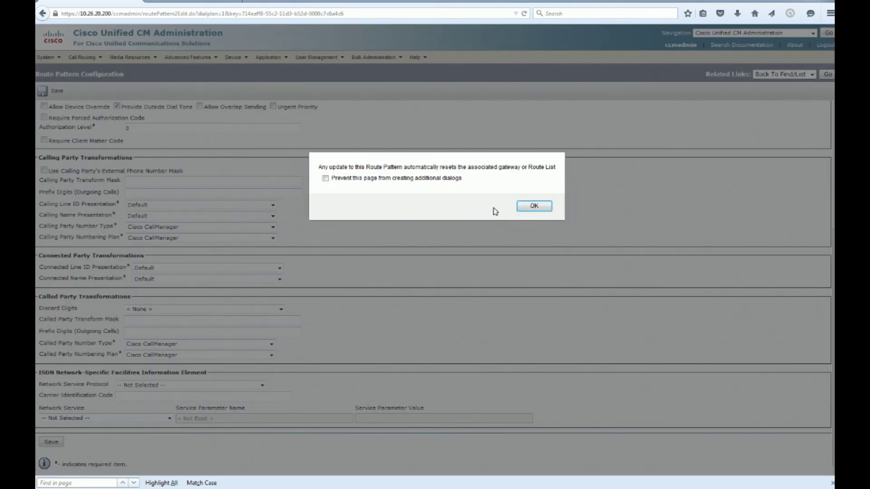
pyautogui.click(534, 206)
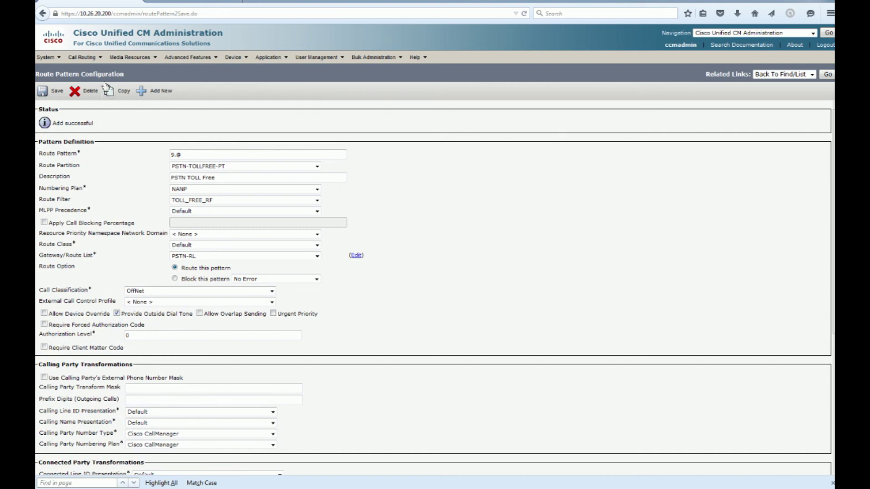
# Step: Return to the route pattern list showing the single 9.@ record, then begin a new pattern
pyautogui.moveTo(87, 58)
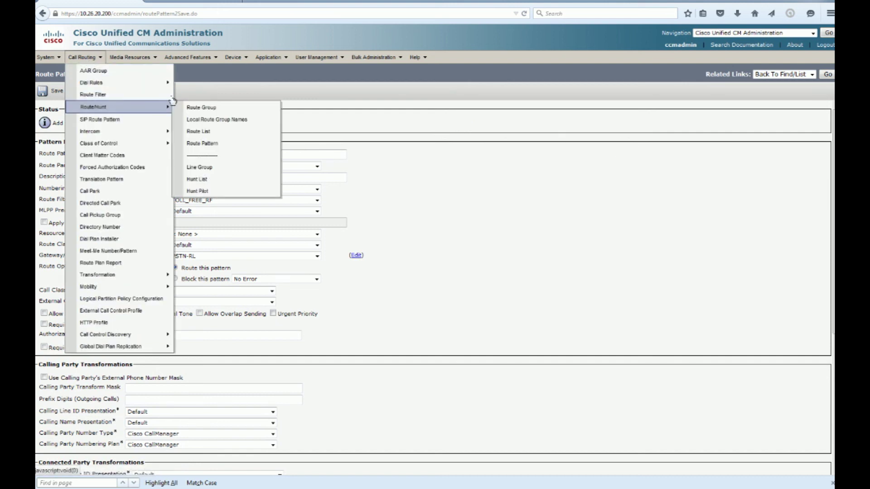
pyautogui.click(827, 76)
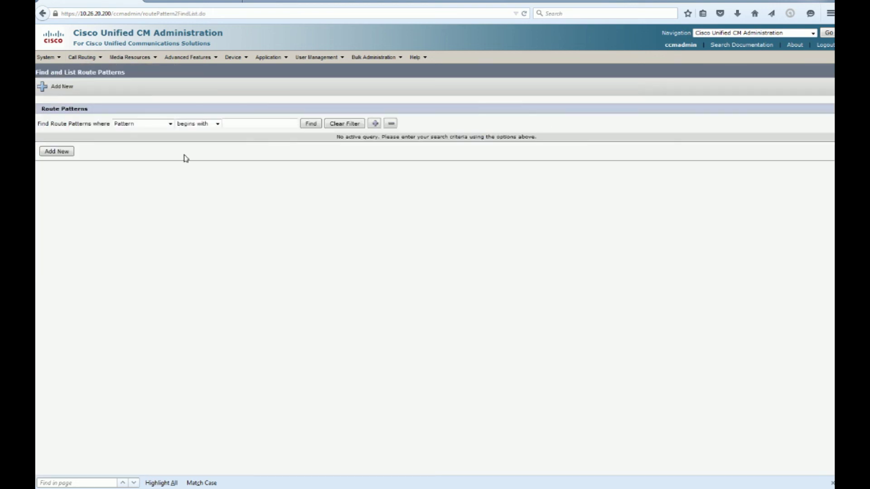
pyautogui.click(313, 129)
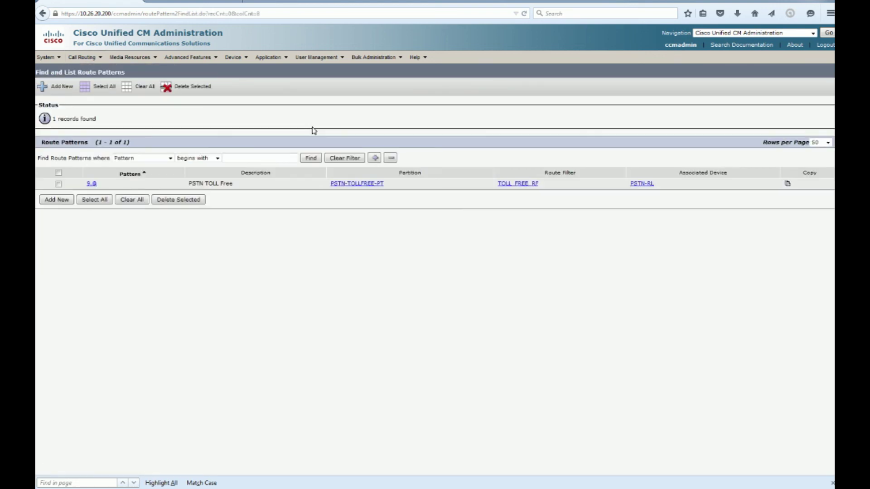
pyautogui.click(59, 200)
# Step: Enter pattern 9.1[2-9]XX[2-9]XXXXXX and place it in partition PSTN-LD-PT
pyautogui.click(197, 153)
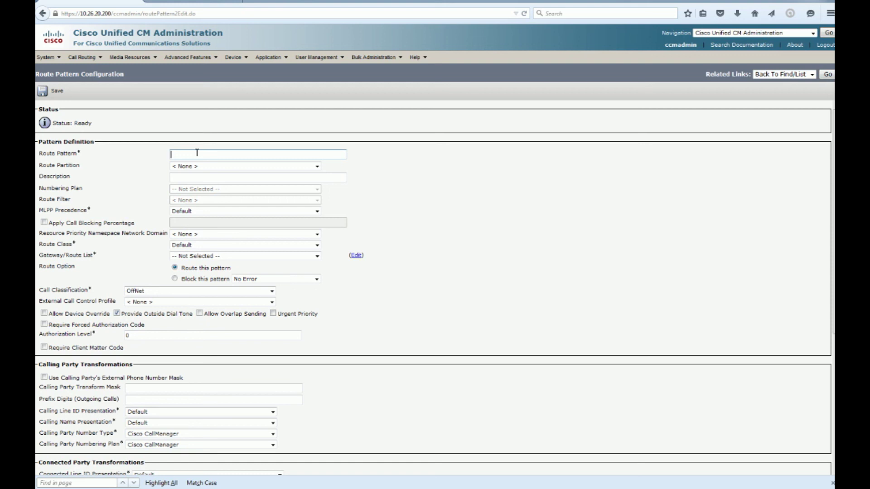
pyautogui.write('9')
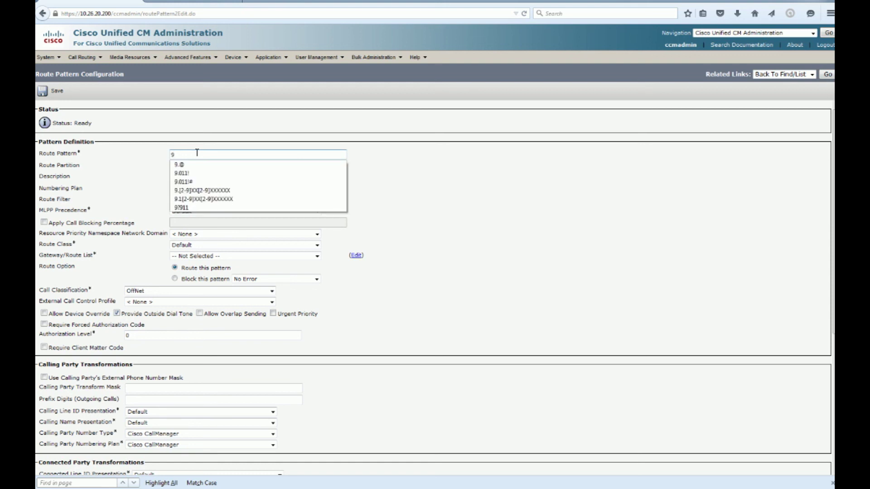
pyautogui.click(207, 199)
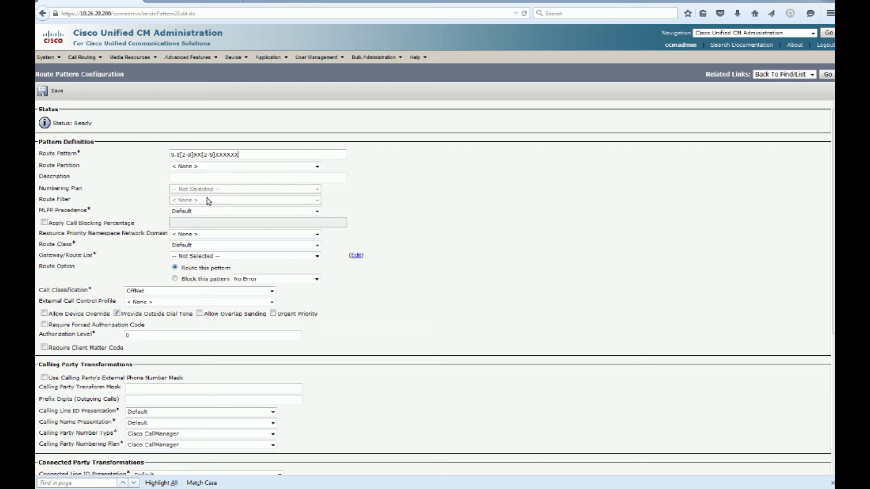
pyautogui.click(208, 168)
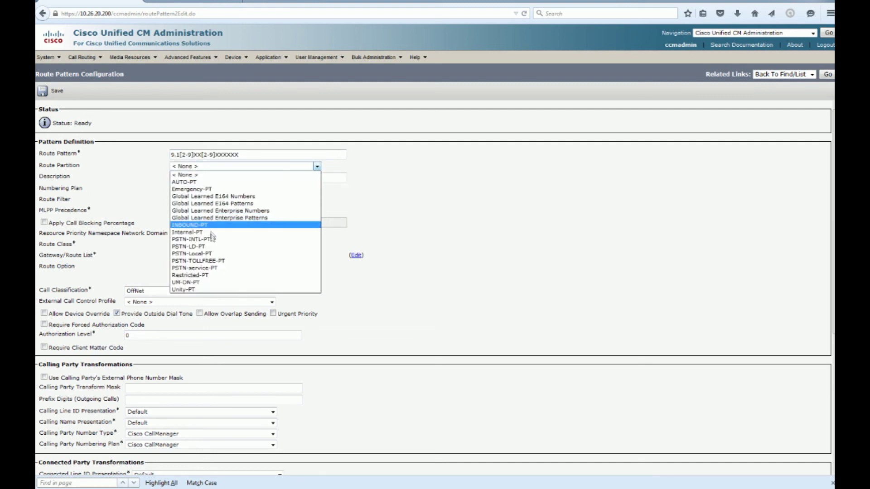
pyautogui.click(214, 248)
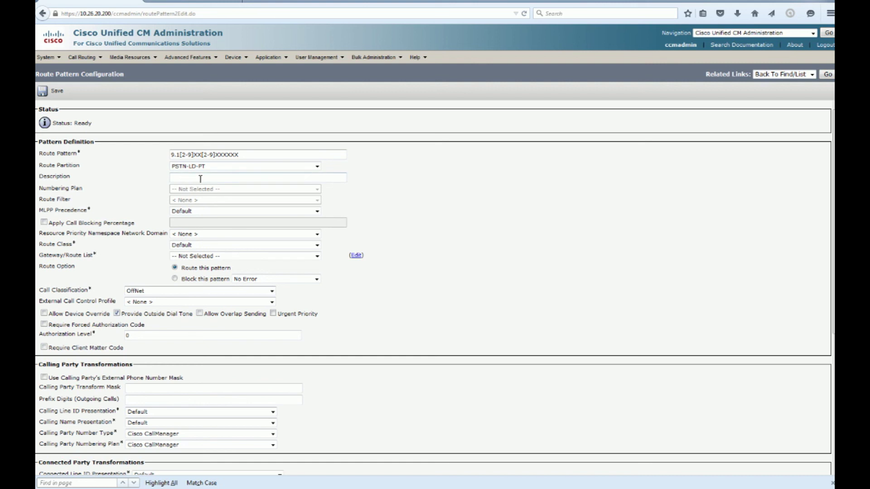
# Step: Set the description to PSTN LD Calls and the route list to PSTN-RL
pyautogui.write('PST')
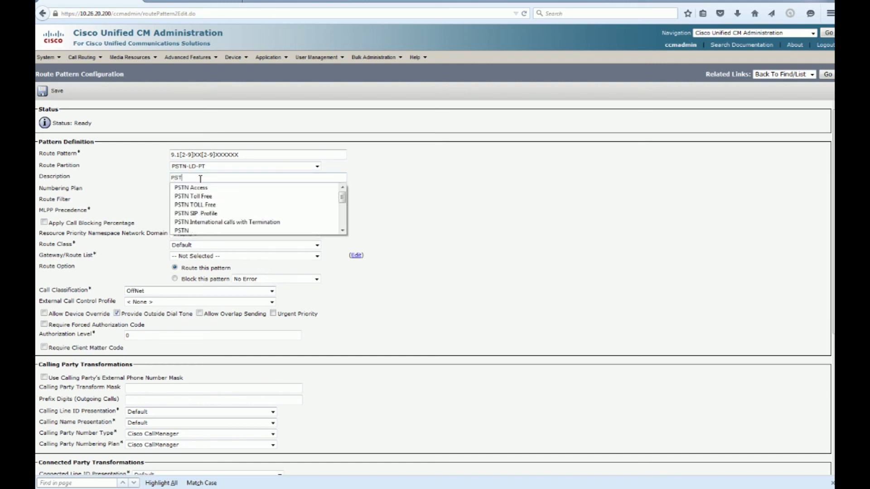
pyautogui.write('N ')
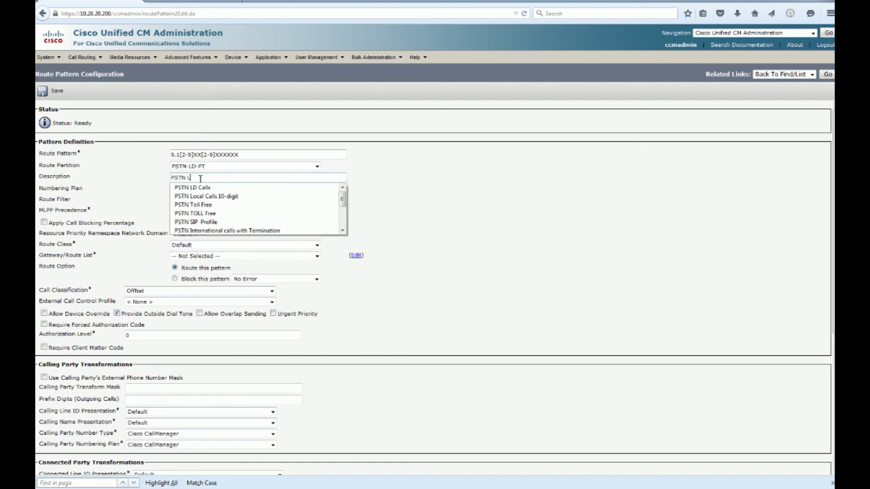
pyautogui.write('L')
pyautogui.press('Down')
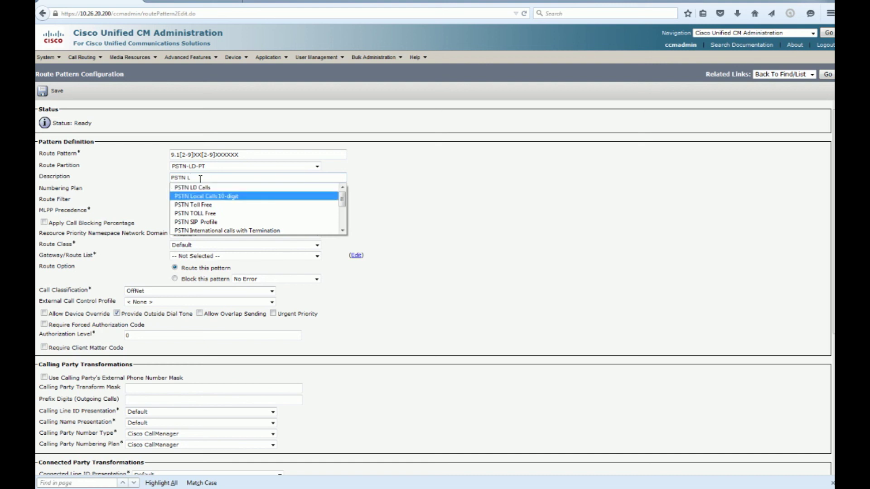
pyautogui.press('Return')
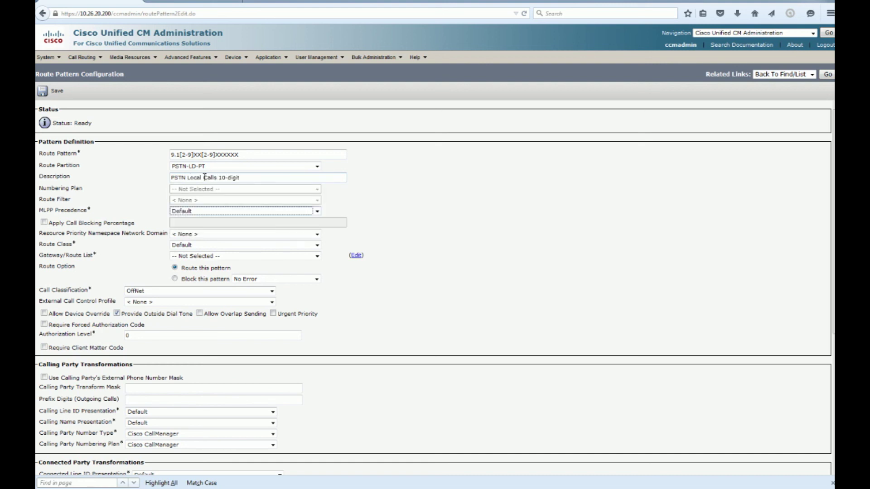
pyautogui.moveTo(245, 176); pyautogui.dragTo(188, 178)
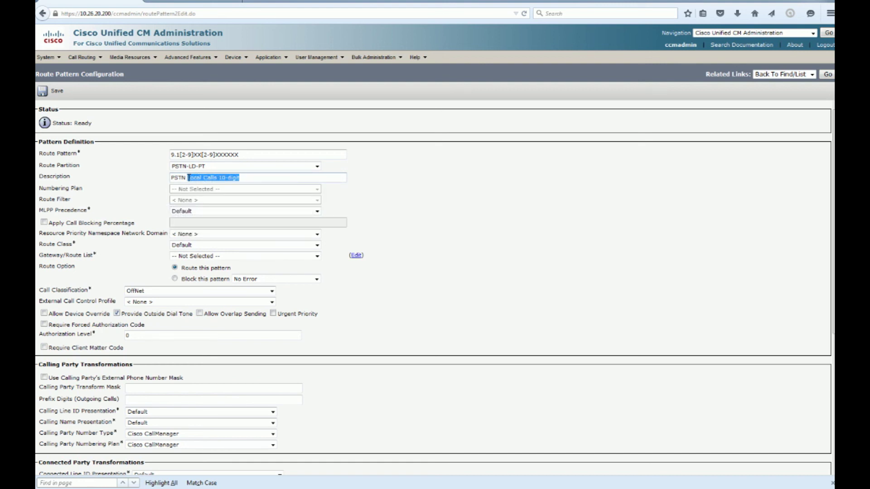
pyautogui.press('BackSpace')
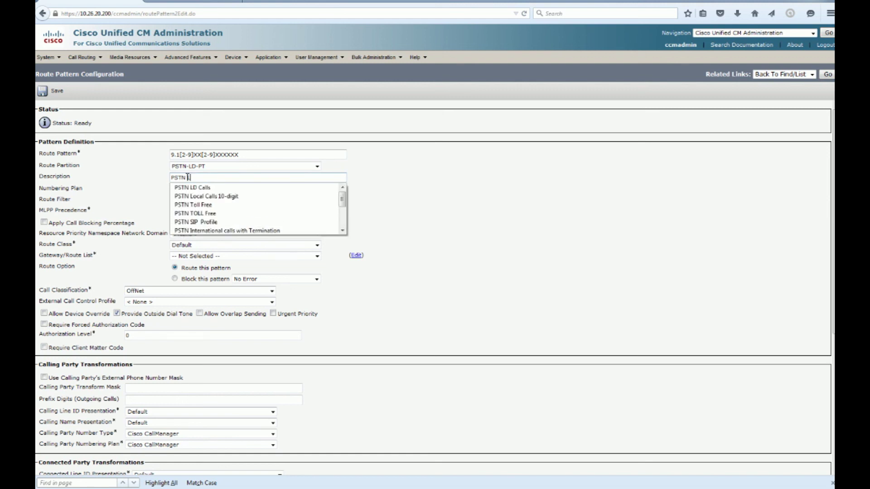
pyautogui.press('Down')
pyautogui.press('Return')
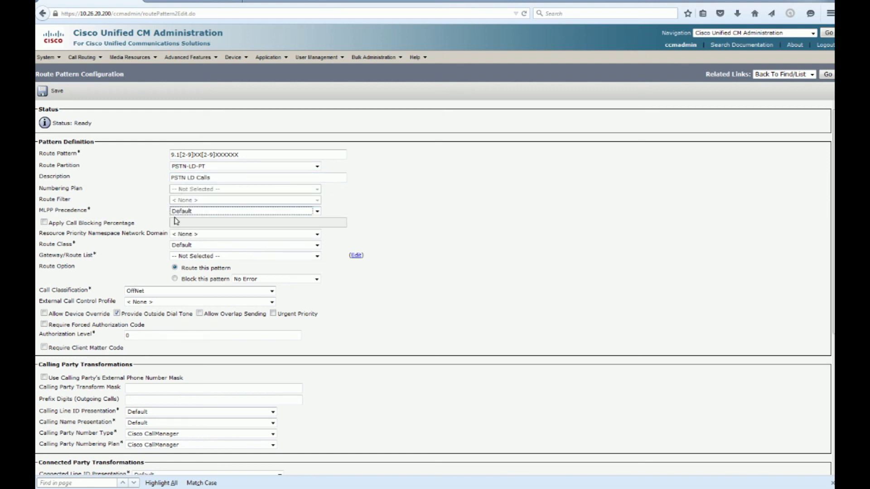
pyautogui.click(200, 257)
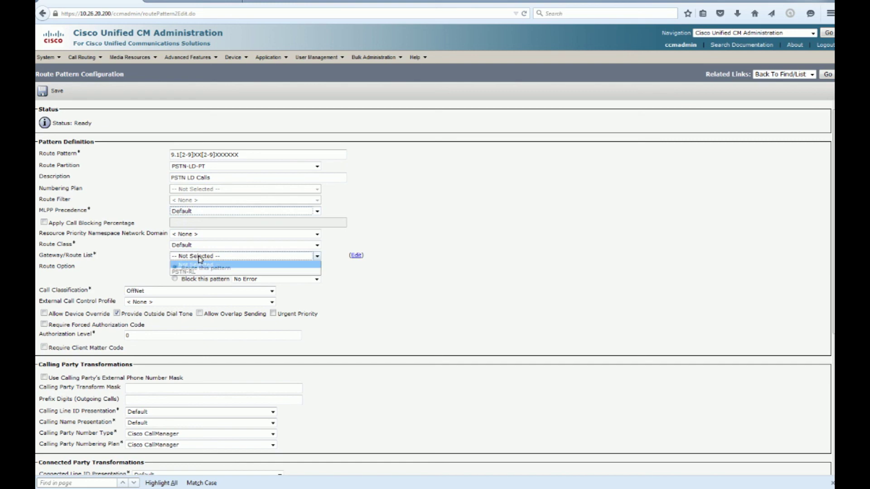
pyautogui.click(214, 272)
# Step: Save the long-distance pattern 9.1[2-9]XX[2-9]XXXXXX and confirm both dialogs
pyautogui.scroll(-5, 444, 322)
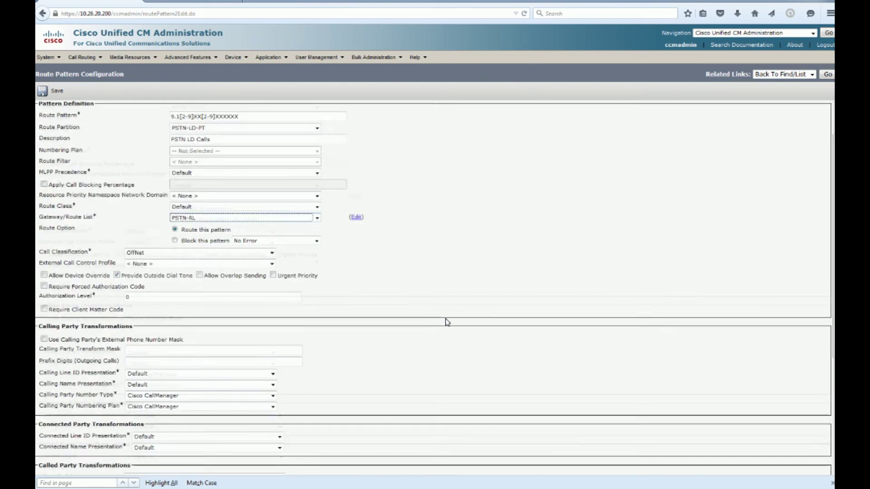
pyautogui.scroll(-3, 102, 350)
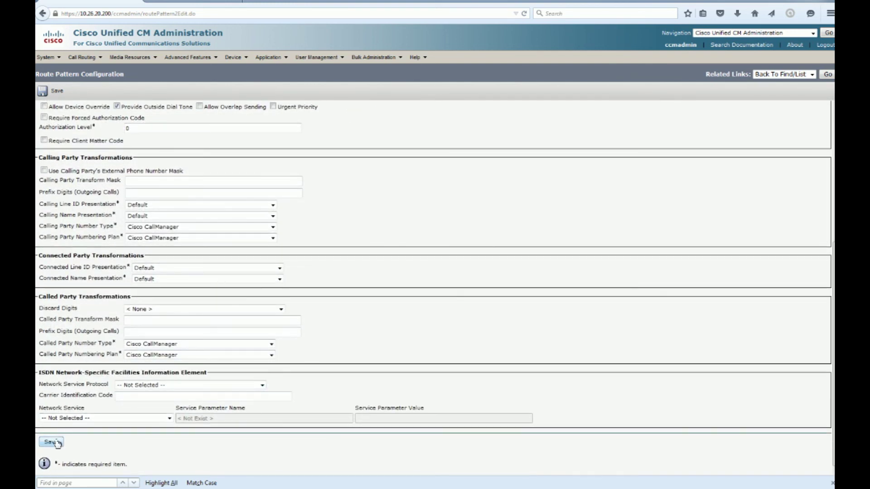
pyautogui.click(55, 442)
pyautogui.click(497, 205)
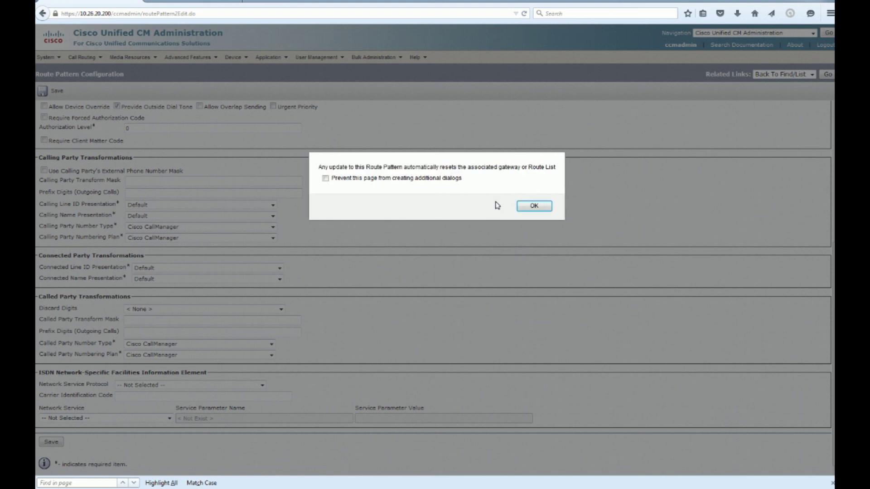
pyautogui.click(527, 206)
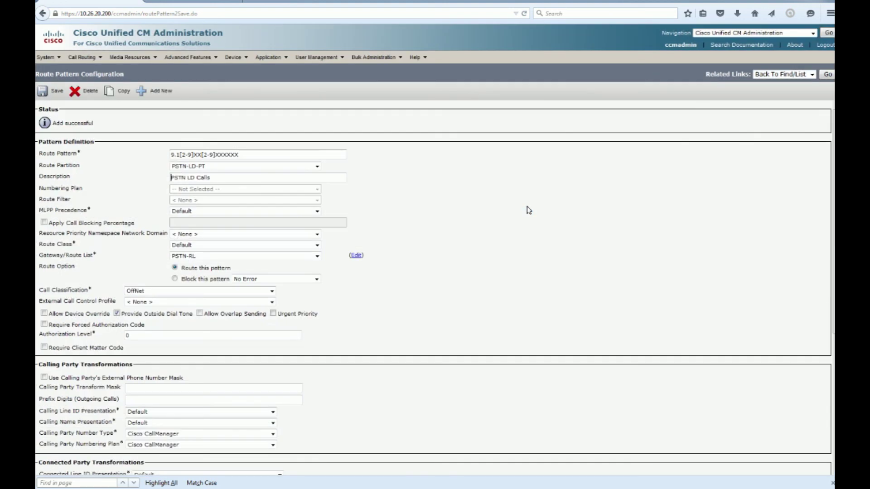
# Step: Create route pattern 9.[2-9]XX[2-9]XXXXXX in partition PSTN-Local-PT
pyautogui.click(164, 91)
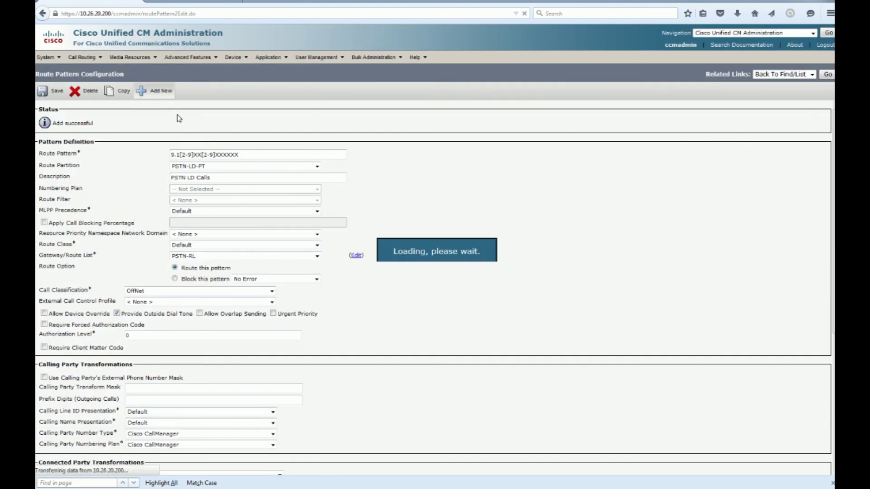
pyautogui.write('9')
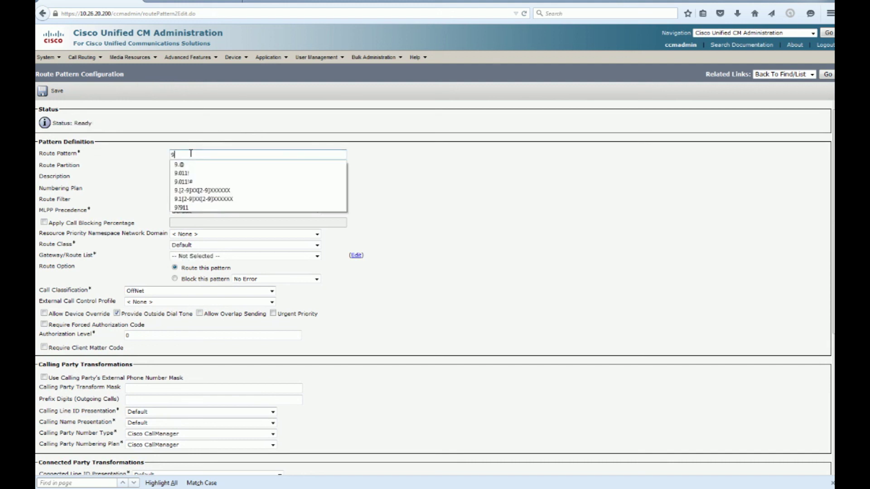
pyautogui.press('Down')
pyautogui.press('Down')
pyautogui.press('Down')
pyautogui.press('Down')
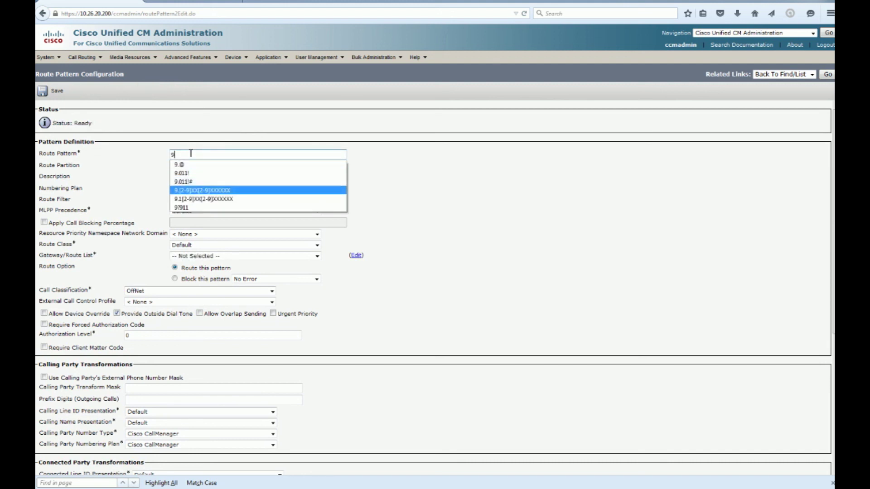
pyautogui.press('Tab')
pyautogui.click(191, 170)
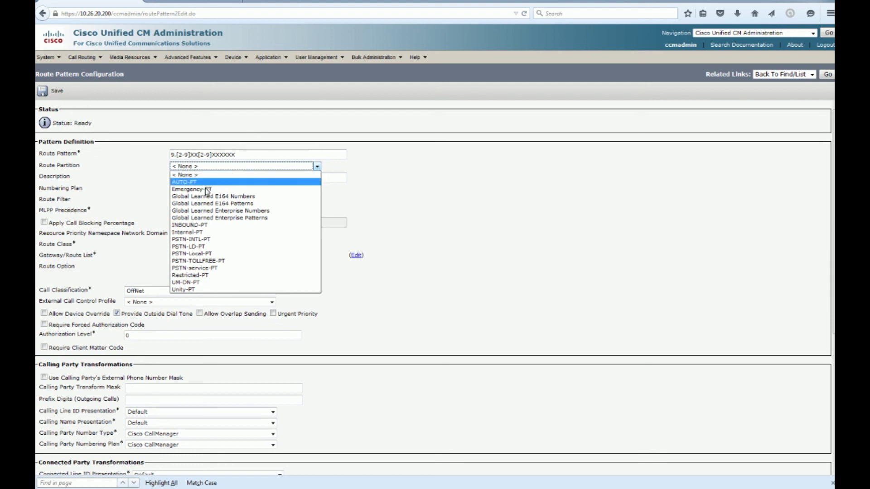
pyautogui.click(205, 254)
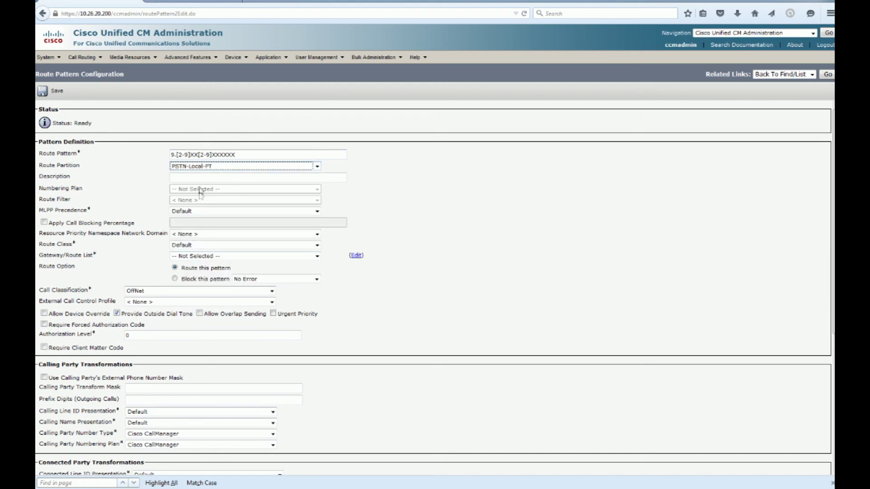
# Step: Describe it as PSTN Local Calls 10-digit and route it to PSTN-RL
pyautogui.click(197, 176)
pyautogui.write('PSTN')
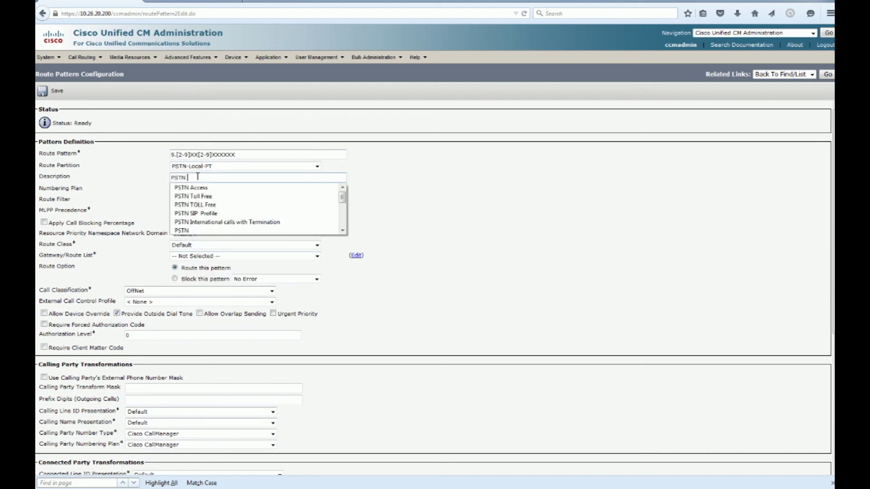
pyautogui.write(' Local Calls 10-digit')
pyautogui.press('Tab')
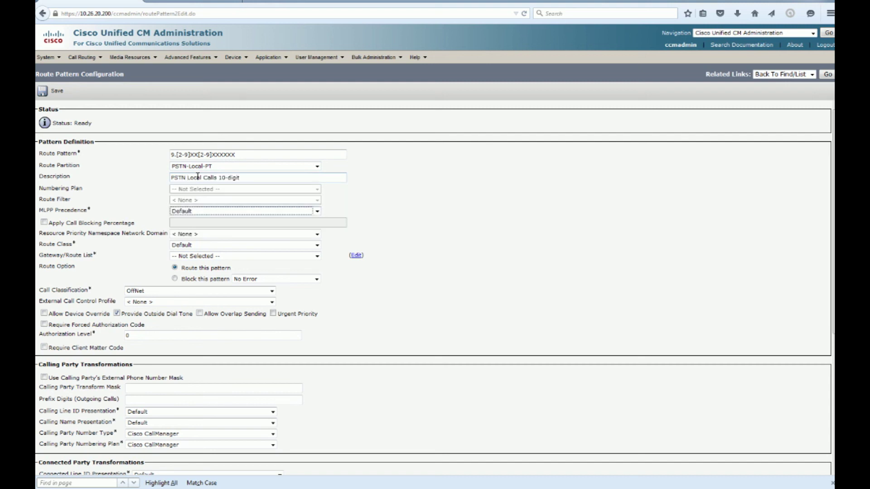
pyautogui.click(200, 257)
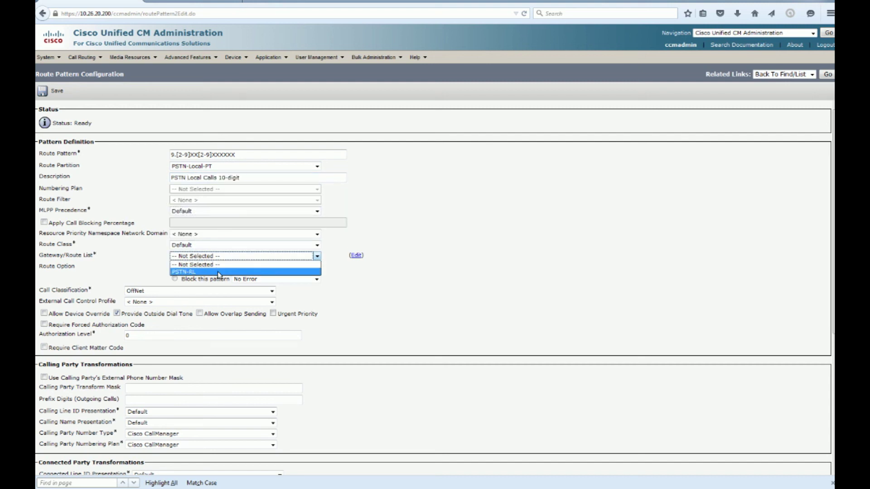
pyautogui.click(219, 274)
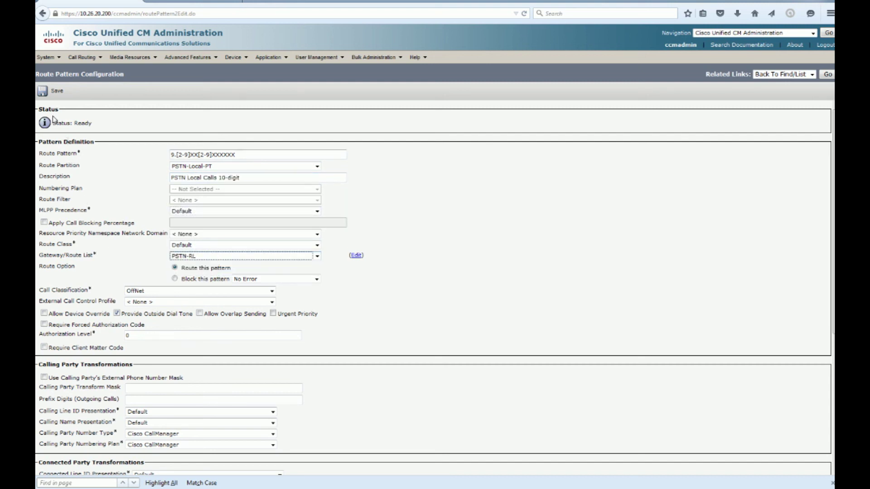
# Step: Save the local pattern, confirm both prompts, and go back to the pattern list
pyautogui.click(47, 99)
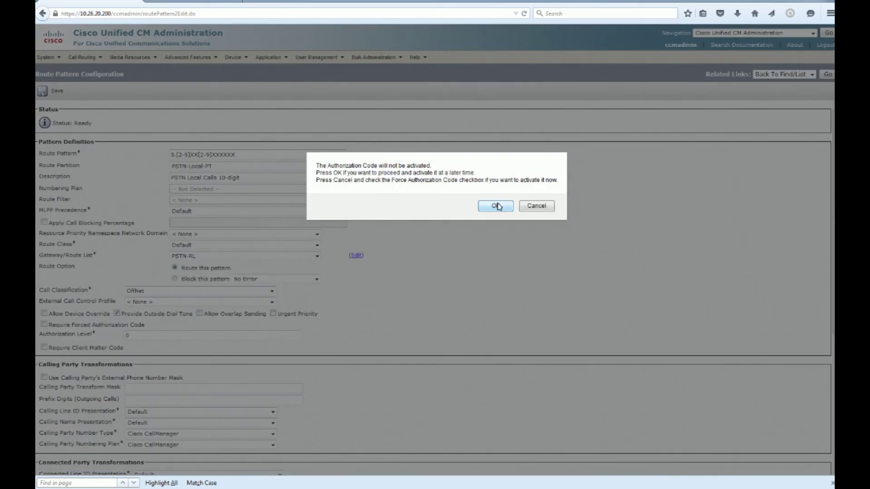
pyautogui.click(497, 207)
pyautogui.click(528, 204)
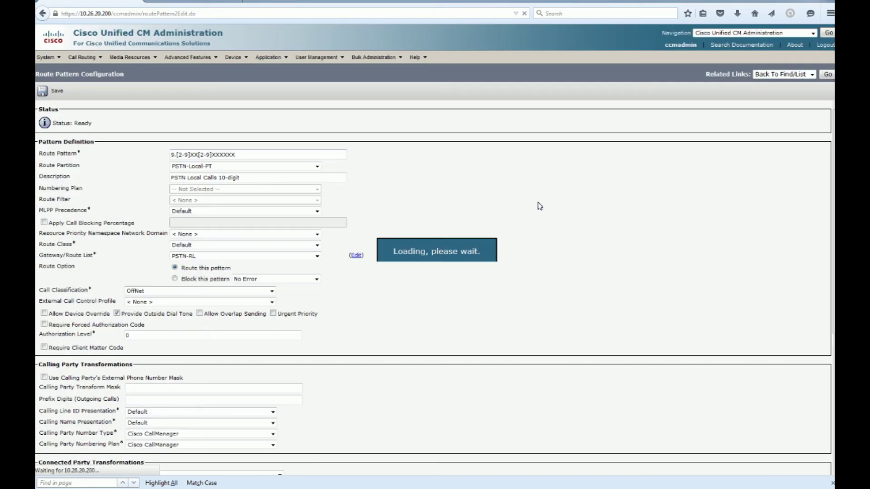
pyautogui.click(828, 74)
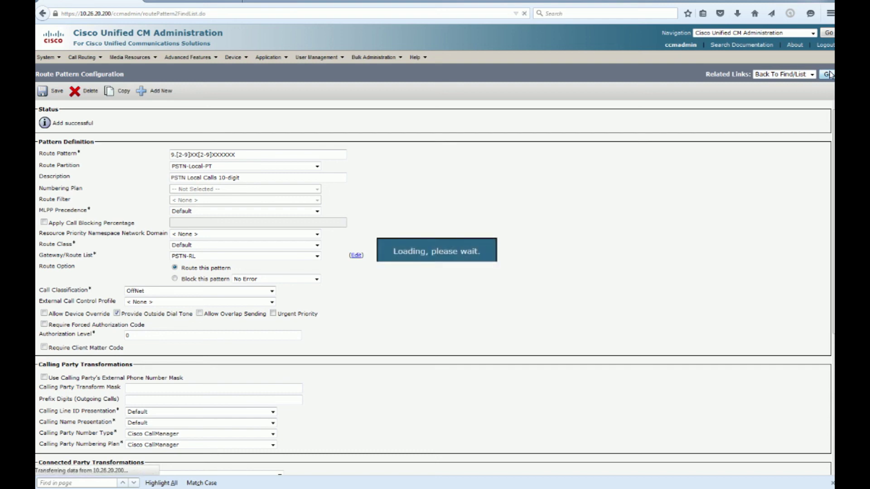
# Step: Create the 9?911 emergency route pattern in partition Emergency-PT
pyautogui.click(57, 222)
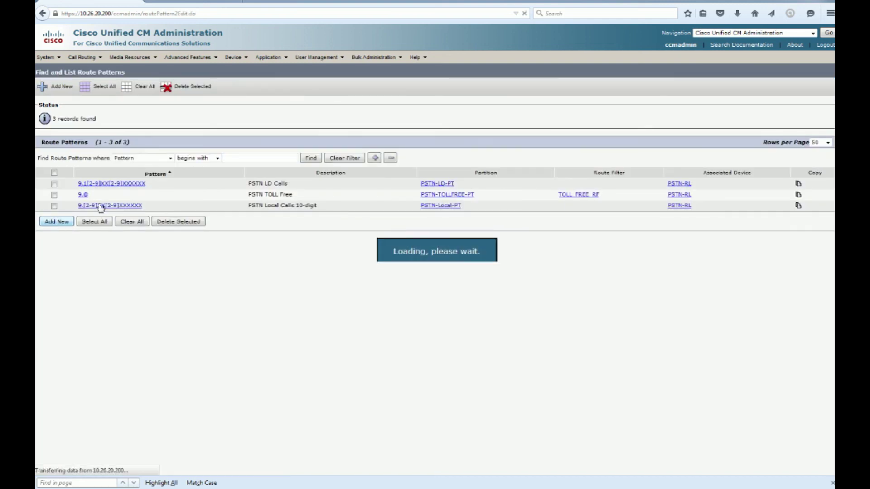
pyautogui.write('9')
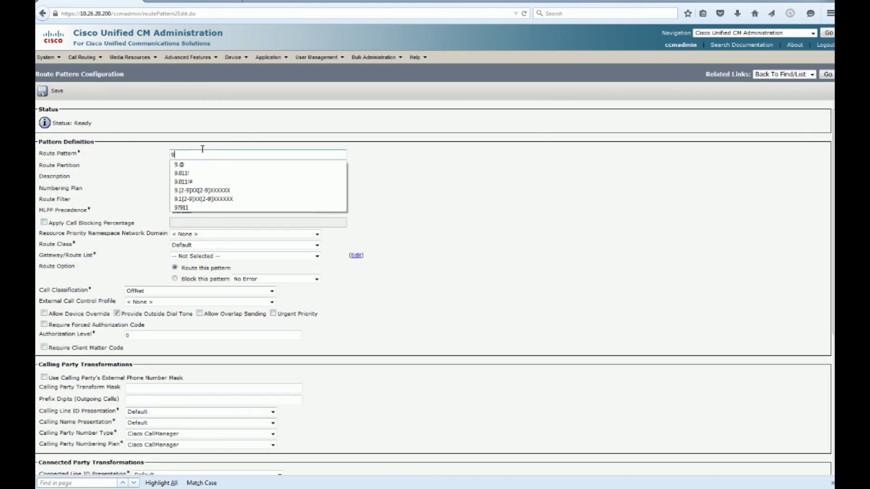
pyautogui.press('Down')
pyautogui.press('Down')
pyautogui.press('Down')
pyautogui.press('Down')
pyautogui.press('Down')
pyautogui.press('Down')
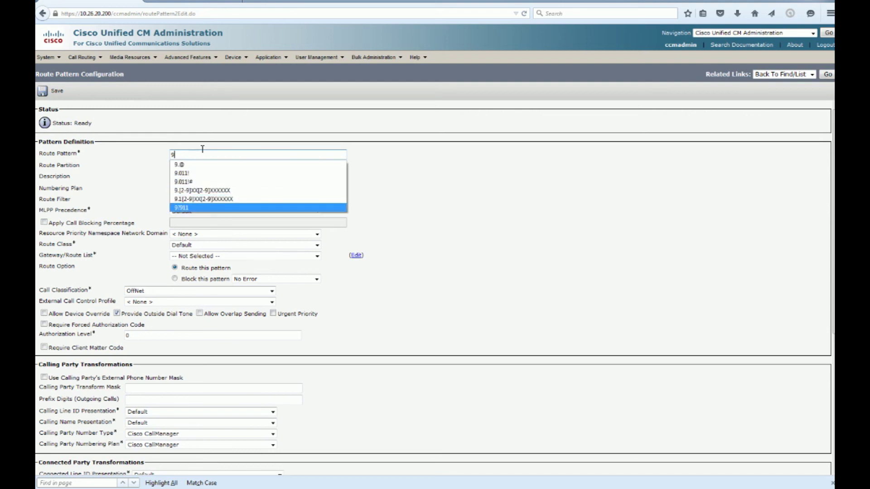
pyautogui.press('Tab')
pyautogui.click(195, 168)
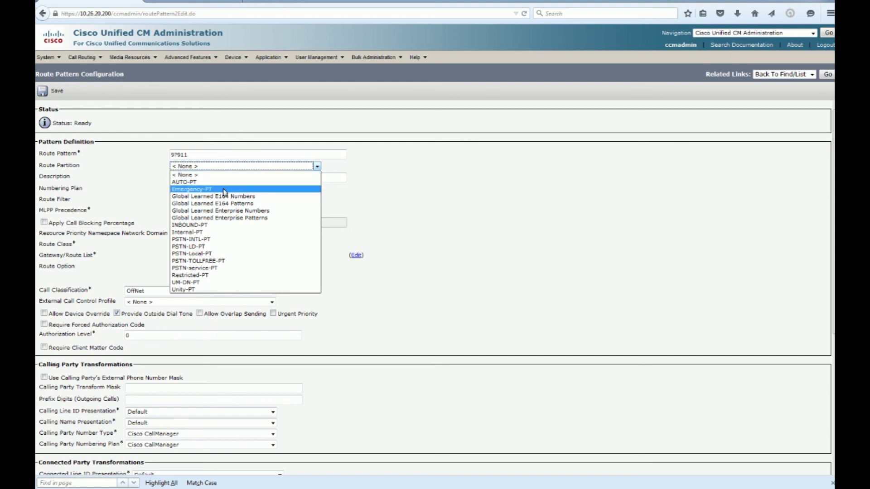
pyautogui.click(225, 190)
# Step: Enter the description 'Emregency Calls' and route the pattern to PSTN-RL
pyautogui.click(197, 177)
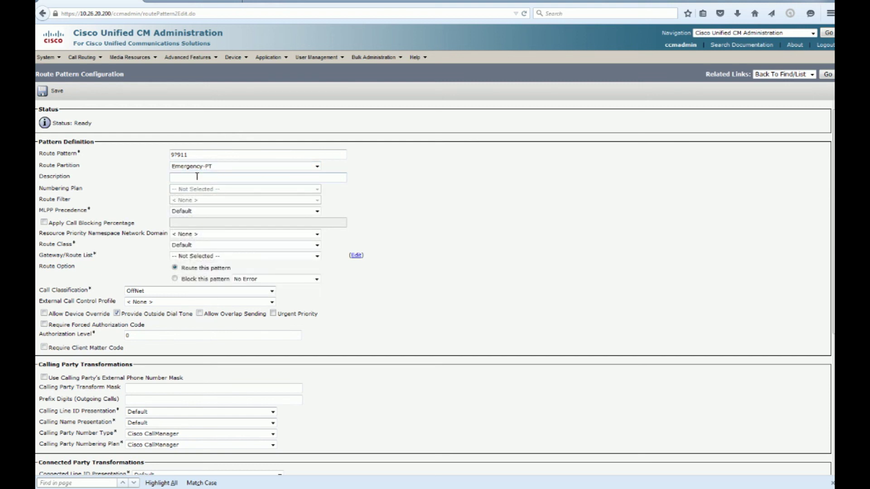
pyautogui.write('Emregency Calls')
pyautogui.press('Tab')
pyautogui.click(194, 261)
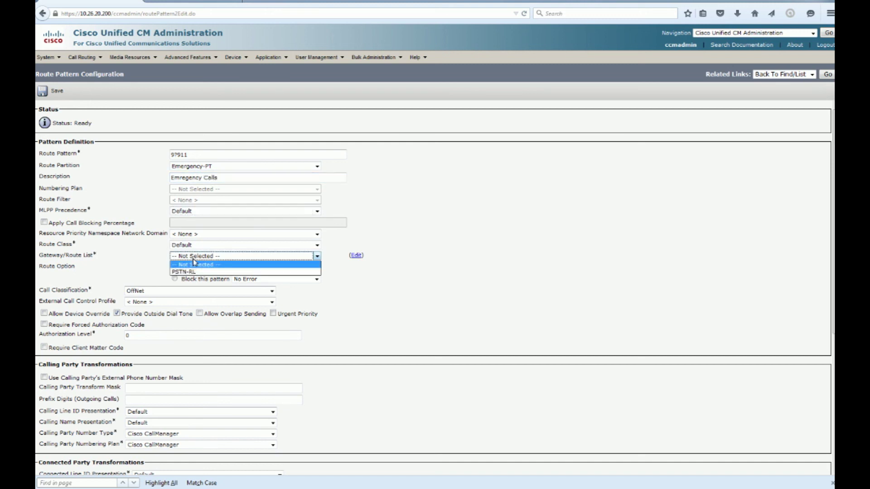
pyautogui.click(222, 258)
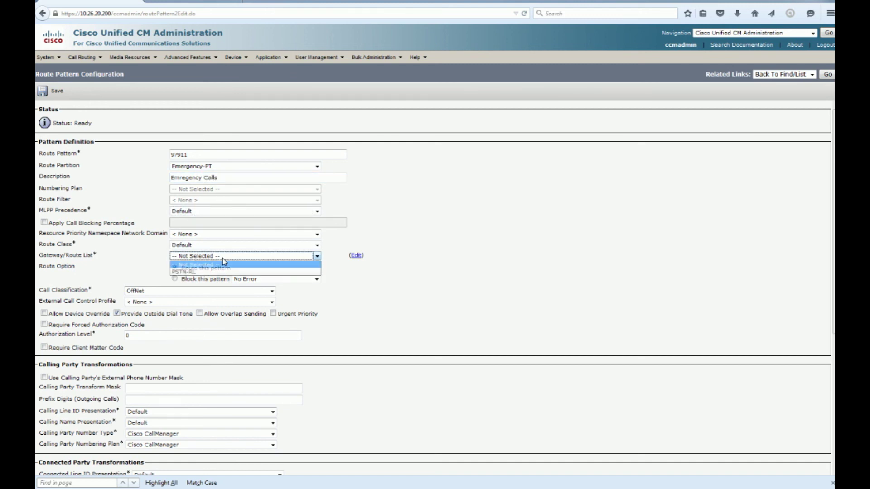
pyautogui.click(226, 272)
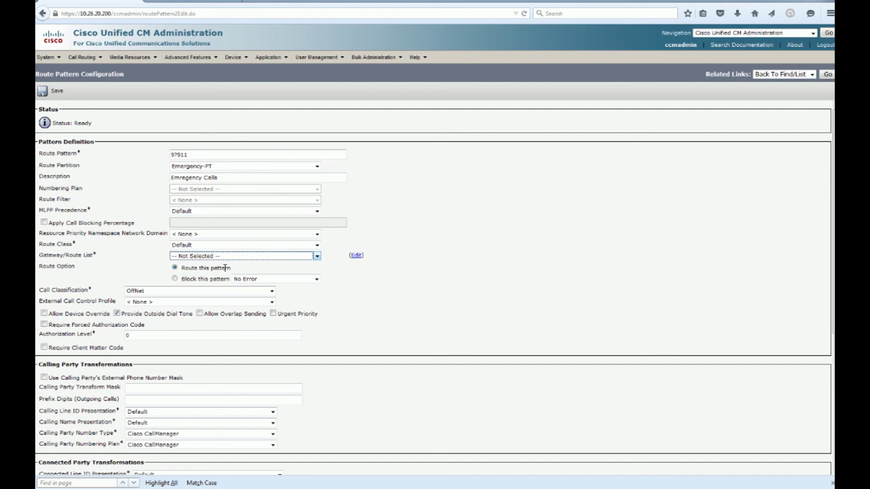
# Step: Save the emergency pattern, confirm both prompts, and return to the pattern list
pyautogui.click(51, 91)
pyautogui.click(494, 206)
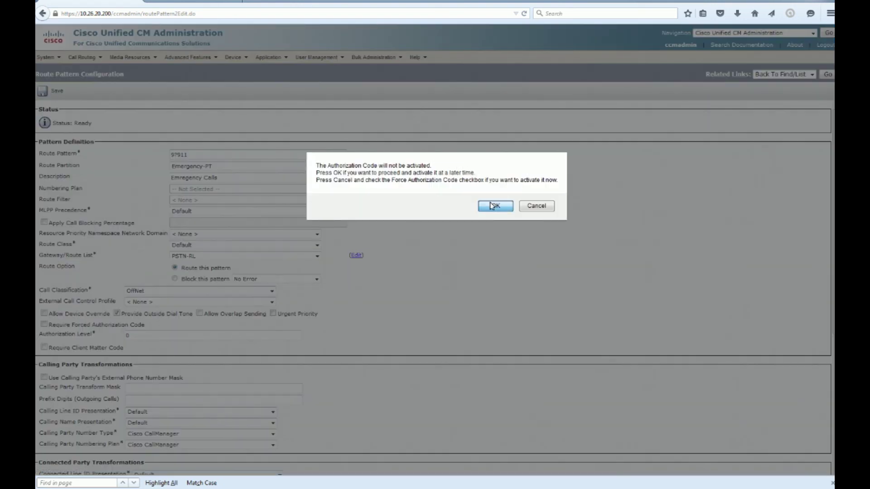
pyautogui.click(535, 206)
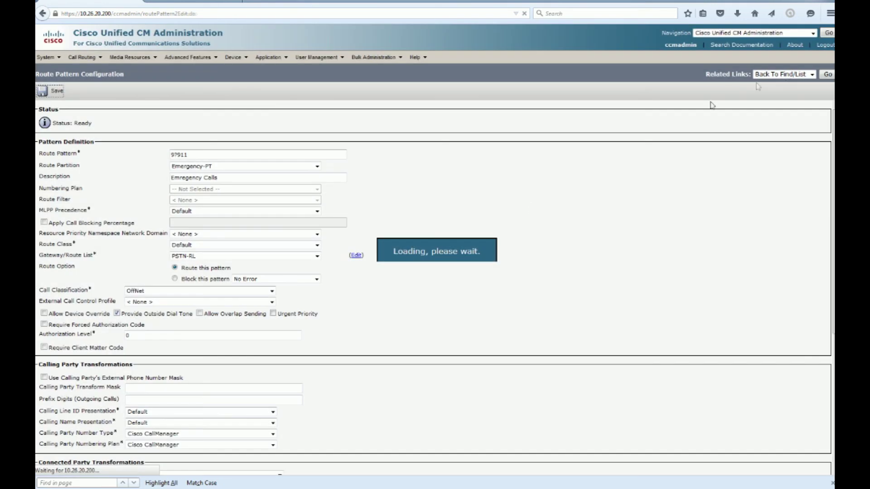
pyautogui.click(830, 75)
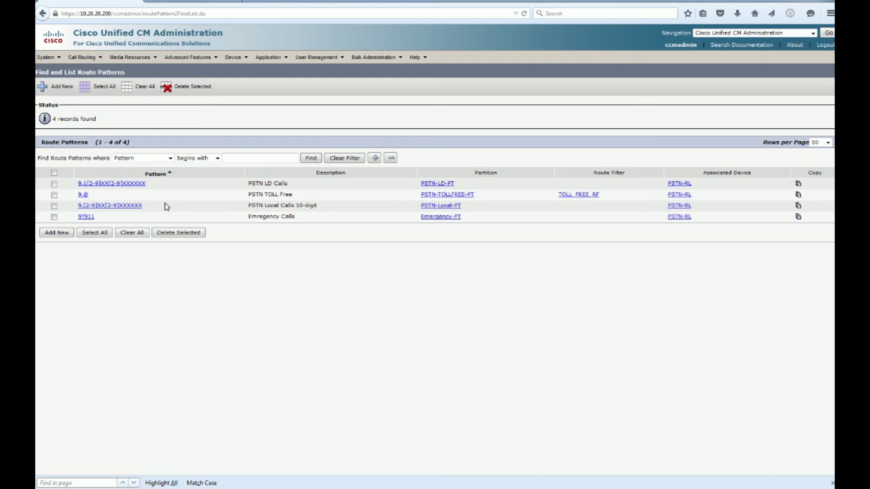
# Step: Create route pattern 9.011! in partition PSTN-INTL-PT
pyautogui.click(57, 233)
pyautogui.click(200, 151)
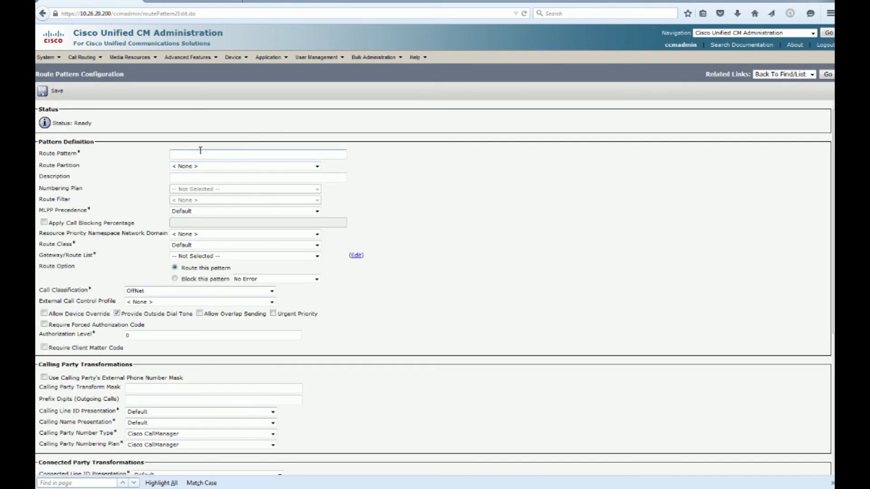
pyautogui.write('9')
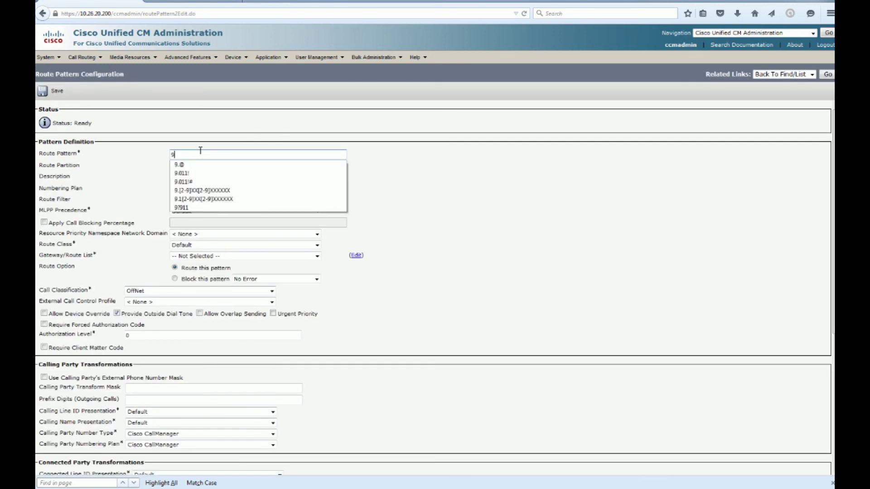
pyautogui.click(194, 173)
pyautogui.click(188, 166)
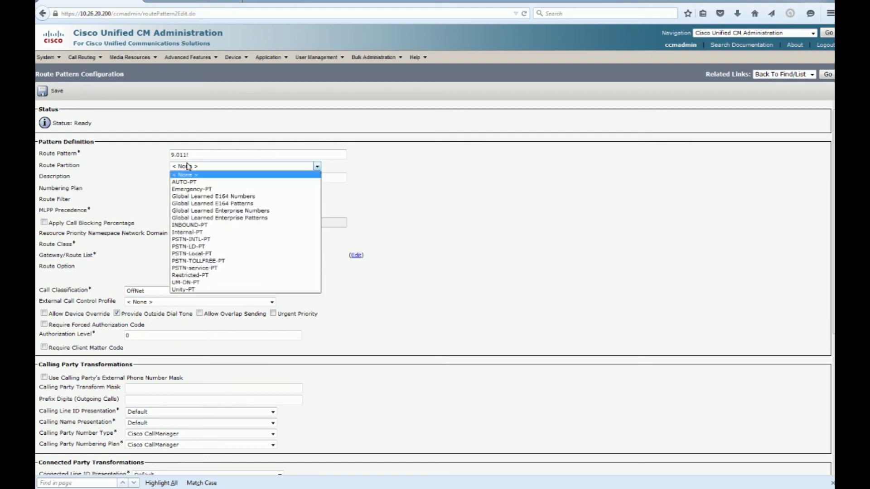
pyautogui.click(206, 239)
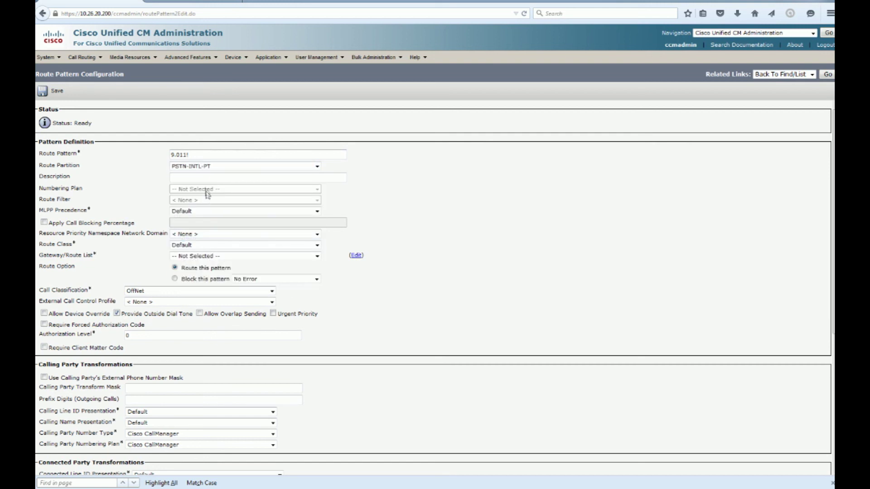
# Step: Describe it as PSTN International calls, route it to PSTN-RL, and block the pattern
pyautogui.click(206, 177)
pyautogui.write('PSTN I')
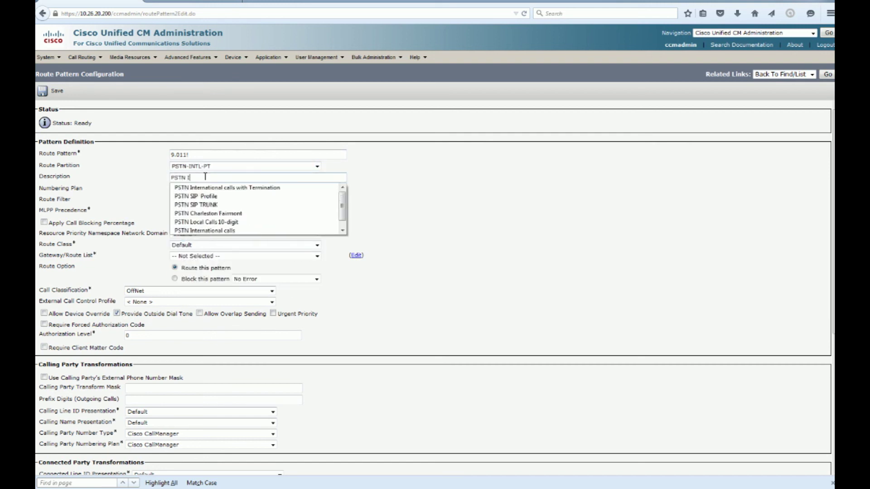
pyautogui.write('n')
pyautogui.press('Down')
pyautogui.press('Down')
pyautogui.press('Tab')
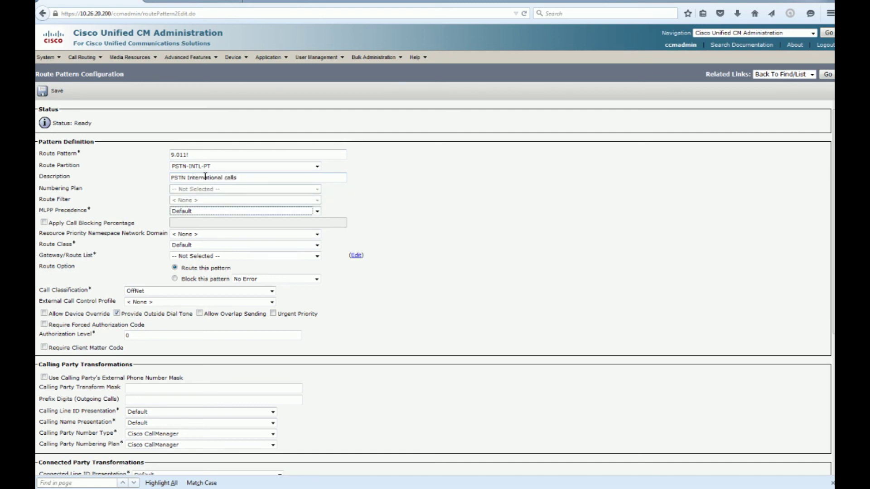
pyautogui.click(203, 257)
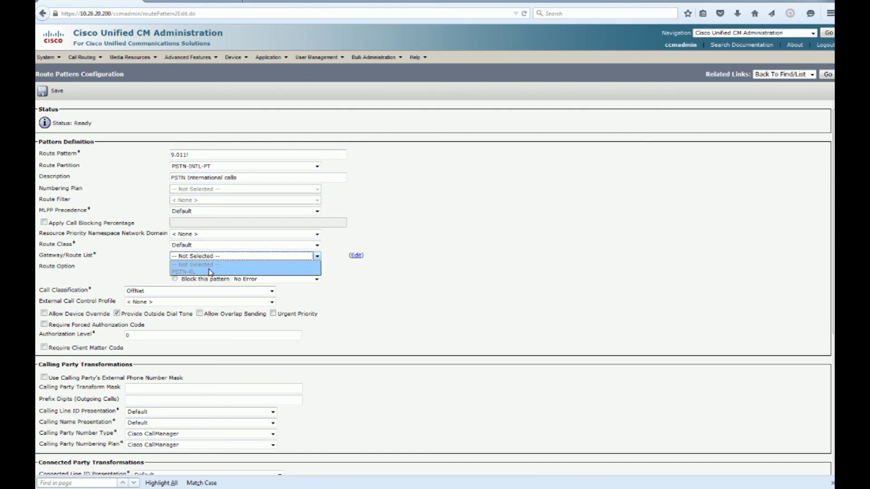
pyautogui.click(179, 273)
pyautogui.click(175, 279)
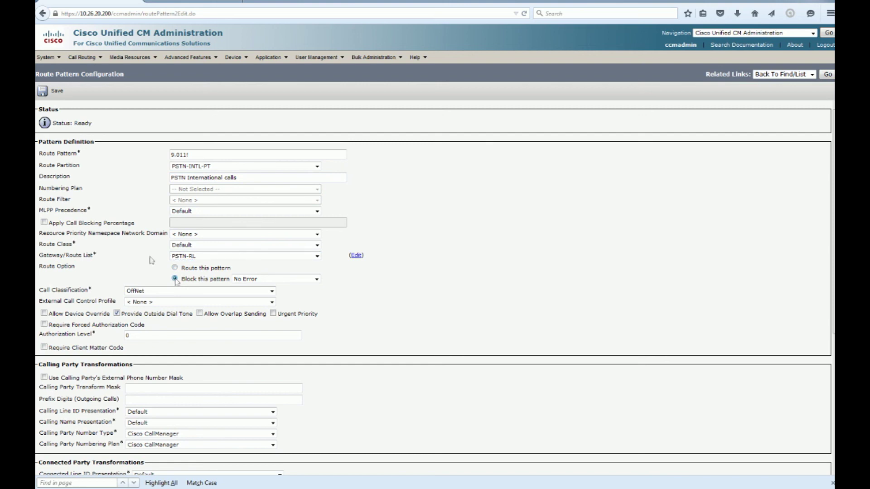
# Step: Save the blocked 9.011! pattern and confirm both dialogs
pyautogui.click(49, 90)
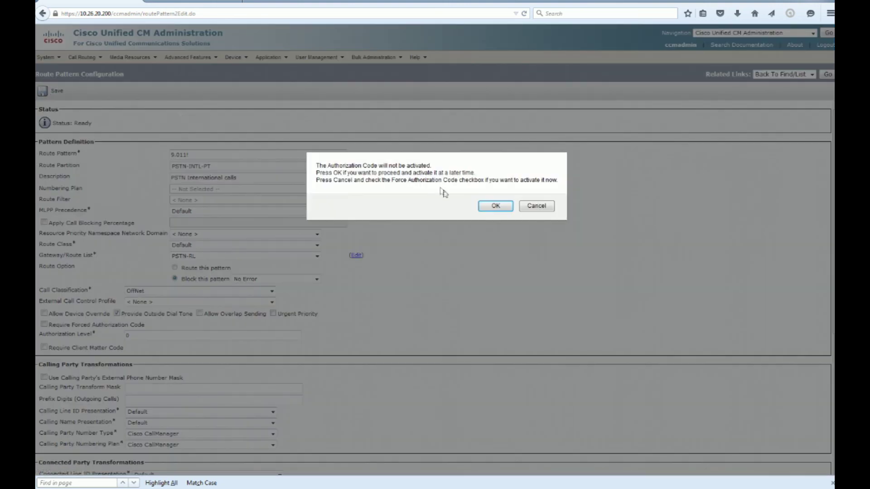
pyautogui.click(495, 206)
pyautogui.click(526, 206)
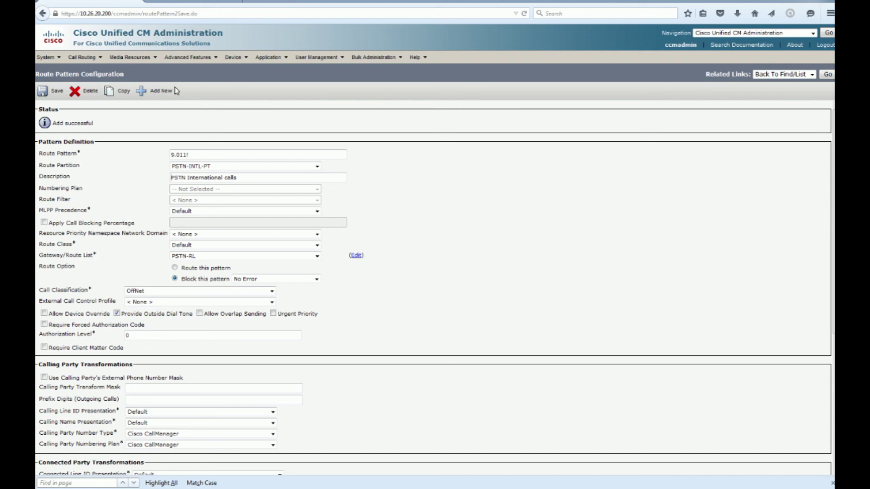
pyautogui.click(154, 91)
# Step: Enter pattern 9.011!# and place it in partition PSTN-INTL-PT
pyautogui.click(190, 154)
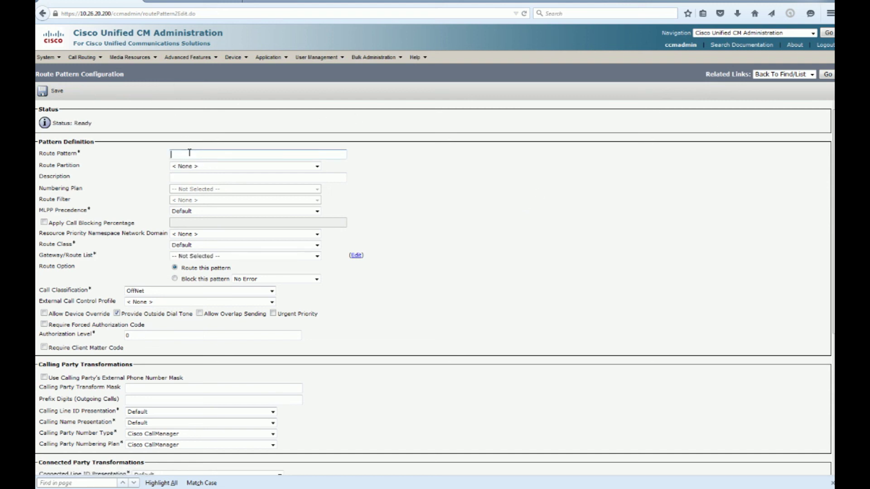
pyautogui.write('9')
pyautogui.click(183, 173)
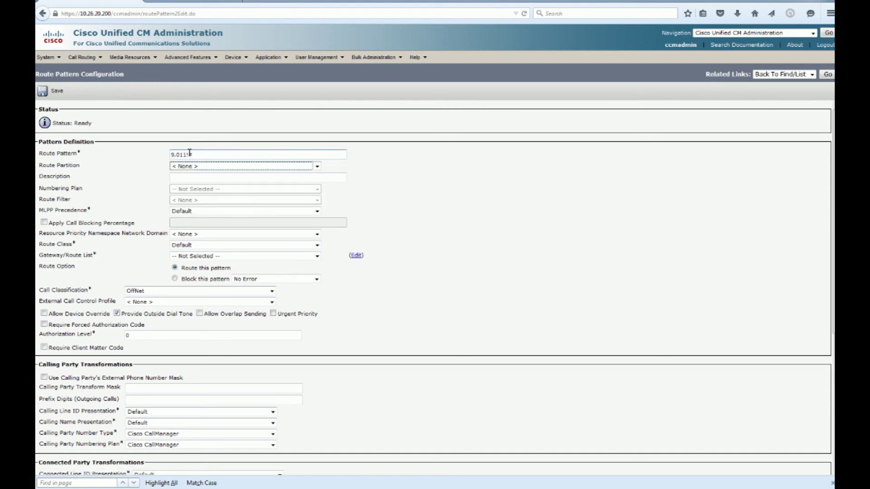
pyautogui.click(192, 167)
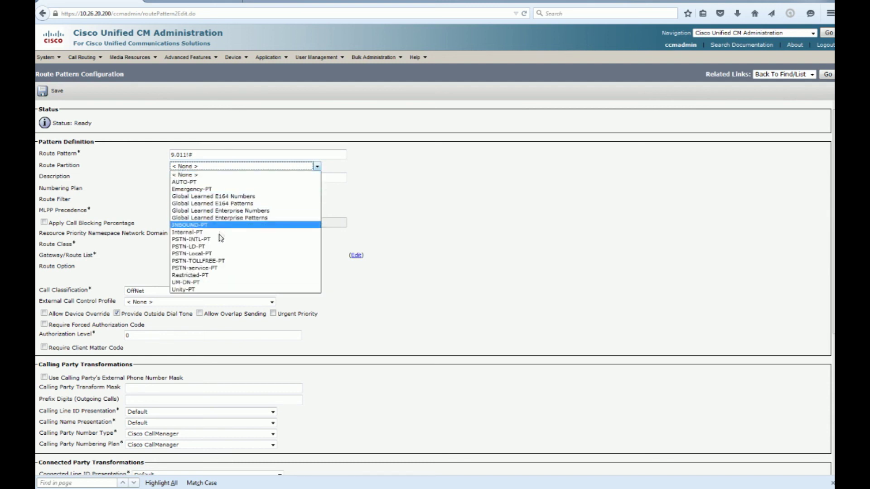
pyautogui.click(191, 239)
# Step: Describe it as PSTN International calls with Termination, route to PSTN-RL, and block it
pyautogui.click(204, 176)
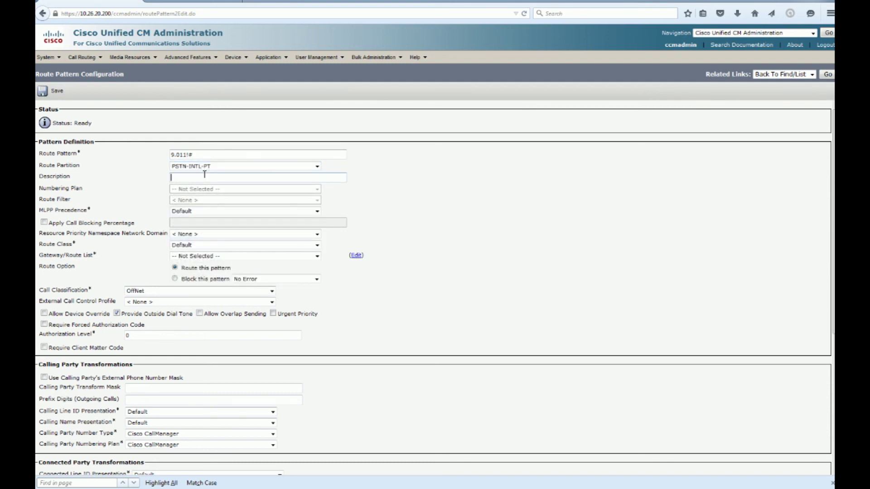
pyautogui.write('PSTN')
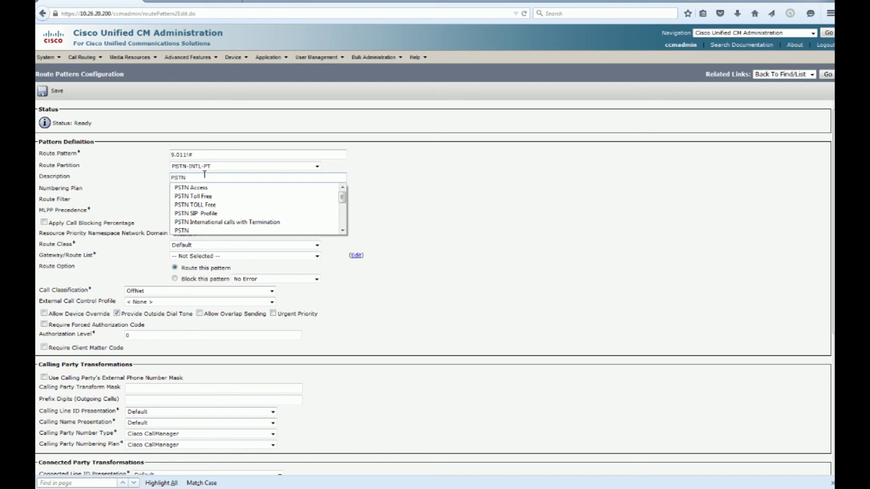
pyautogui.press('Down')
pyautogui.press('Down')
pyautogui.press('Down')
pyautogui.press('Down')
pyautogui.press('Down')
pyautogui.press('Tab')
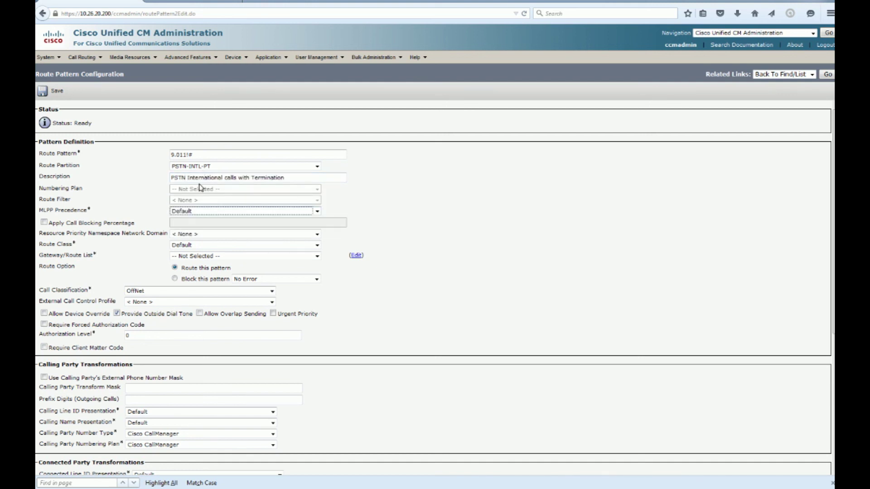
pyautogui.click(203, 257)
pyautogui.click(209, 274)
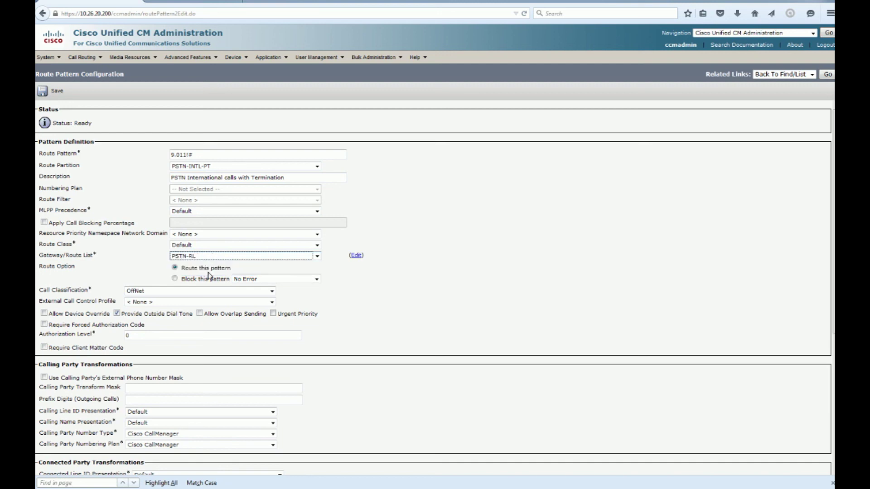
pyautogui.click(175, 279)
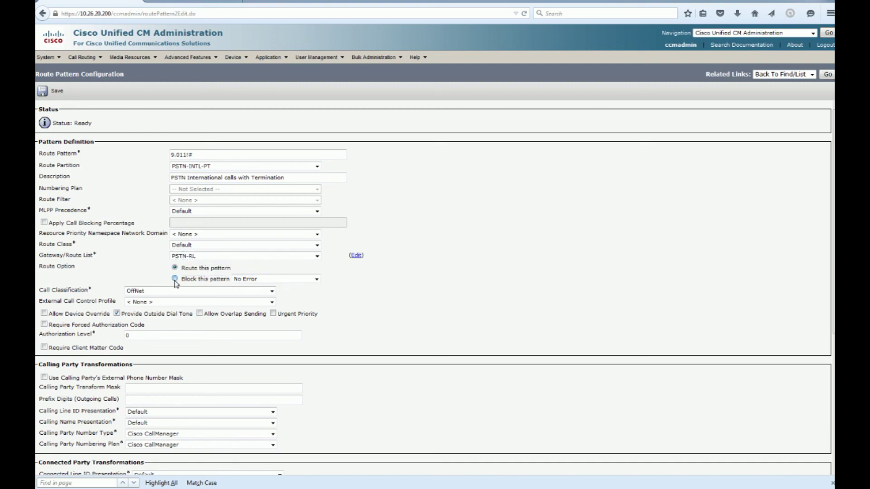
# Step: Save the blocked 9.011!# pattern and confirm both dialogs
pyautogui.click(51, 92)
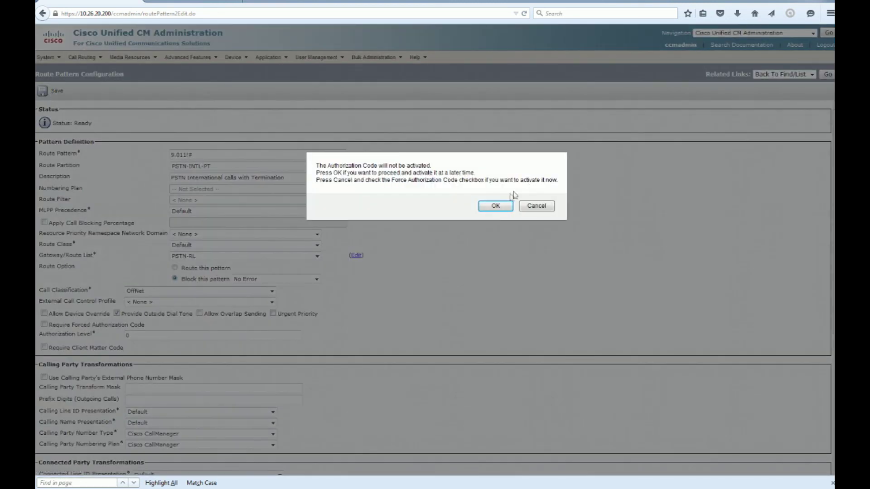
pyautogui.click(496, 206)
pyautogui.click(533, 207)
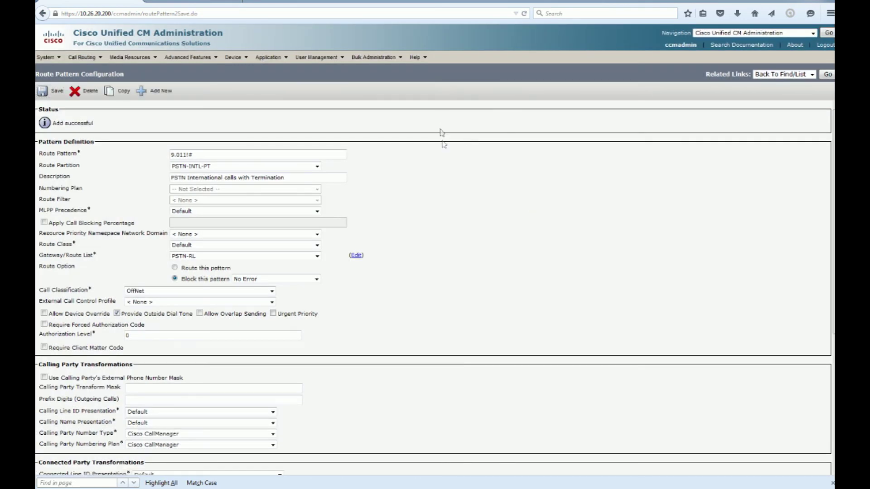
pyautogui.scroll(-5, 422, 265)
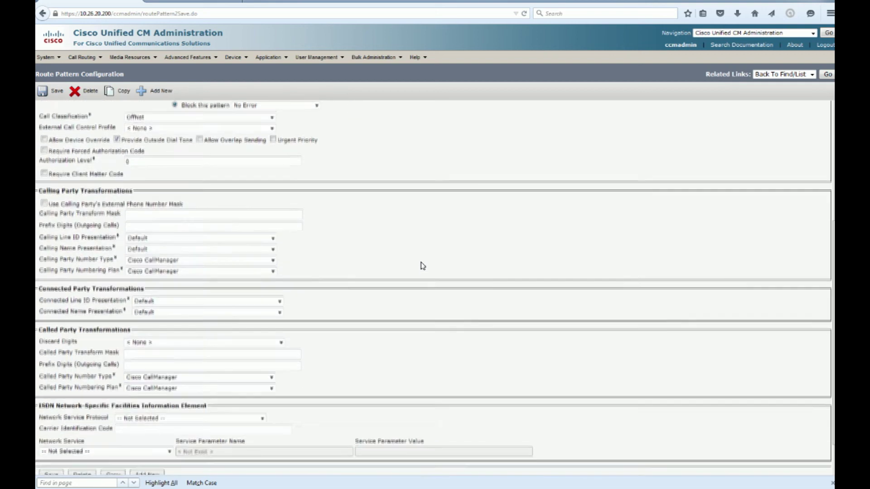
pyautogui.scroll(5, 422, 265)
# Step: Show the Cisco CallManager service parameters on server 10.26.20.200
pyautogui.moveTo(47, 57)
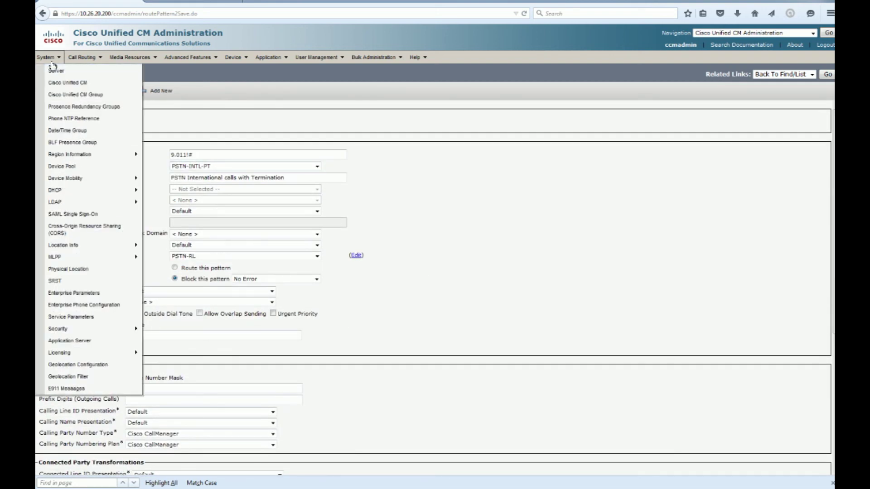
pyautogui.click(100, 317)
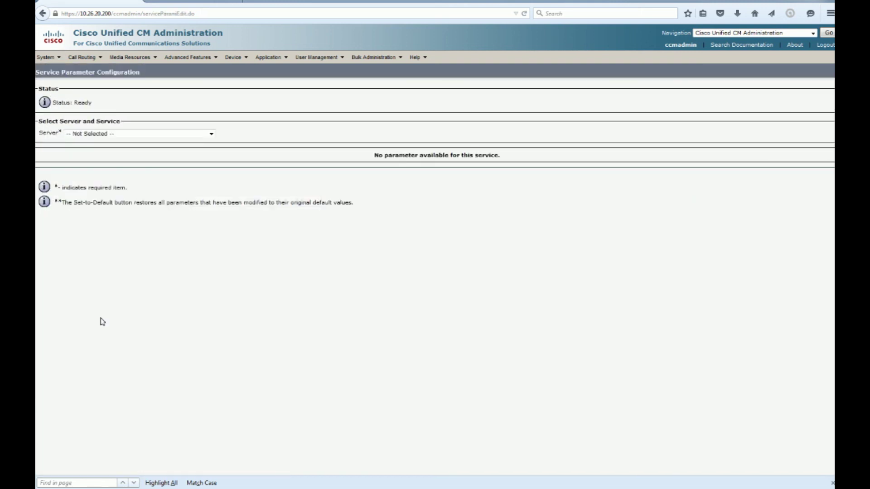
pyautogui.click(122, 134)
pyautogui.click(125, 150)
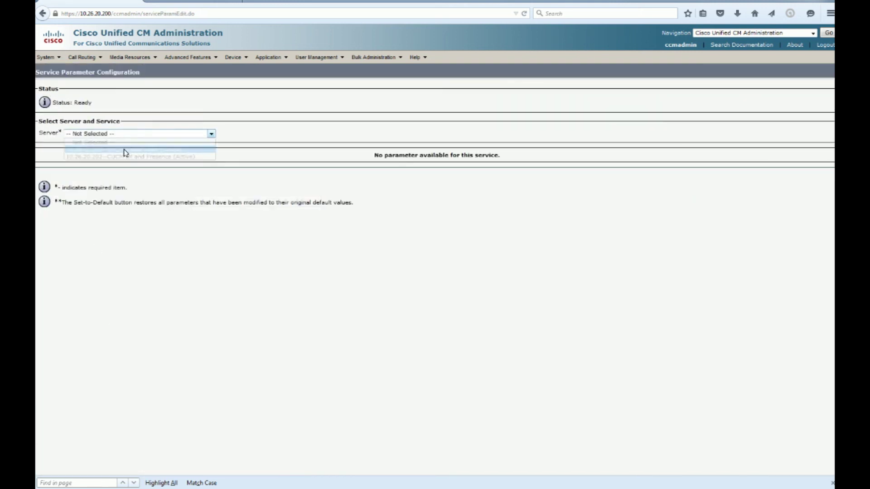
pyautogui.click(125, 146)
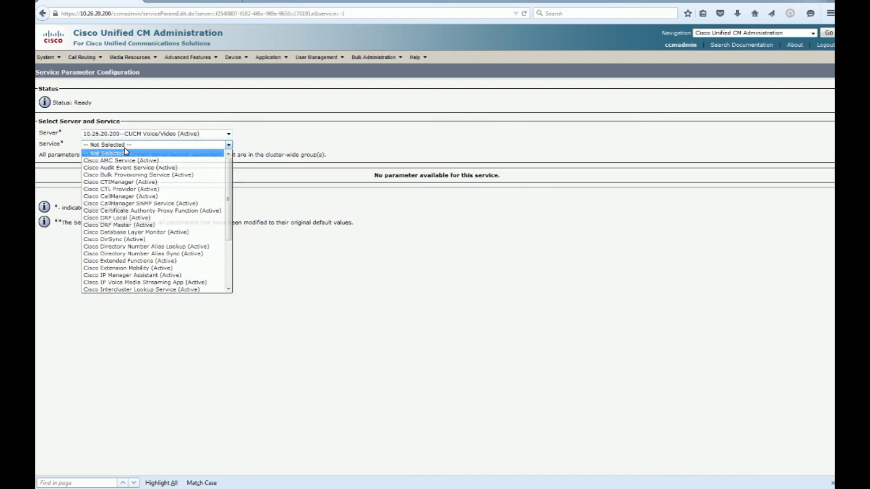
pyautogui.click(159, 197)
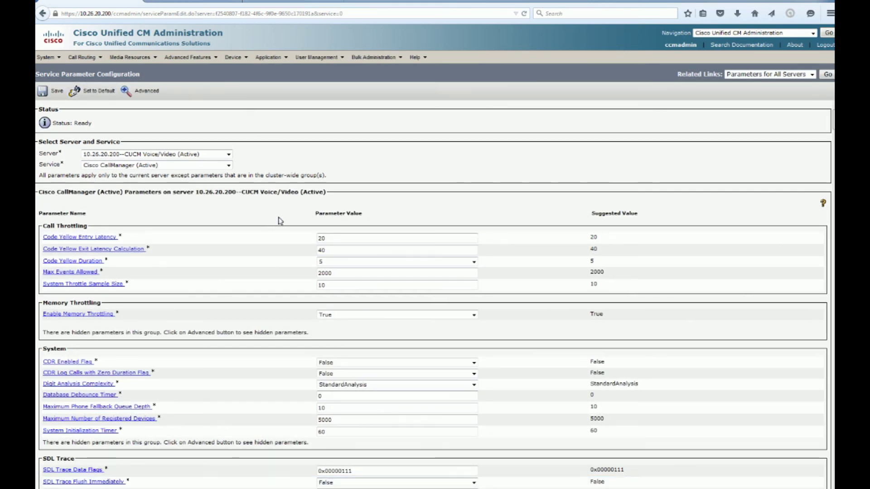
# Step: Find the T302 Timer, change it from 15000 to 5000, and save
pyautogui.hotkey('ctrl', 'f')
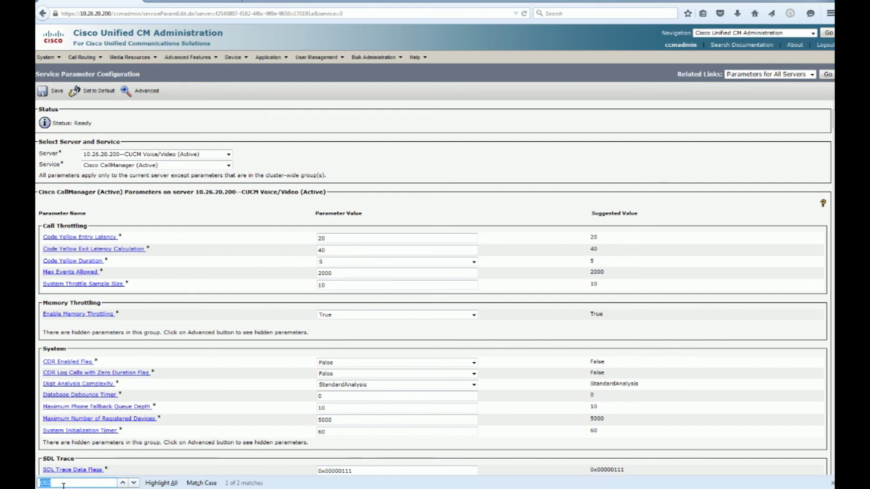
pyautogui.write('1302')
pyautogui.hotkey('ctrl', 'a')
pyautogui.press('Return')
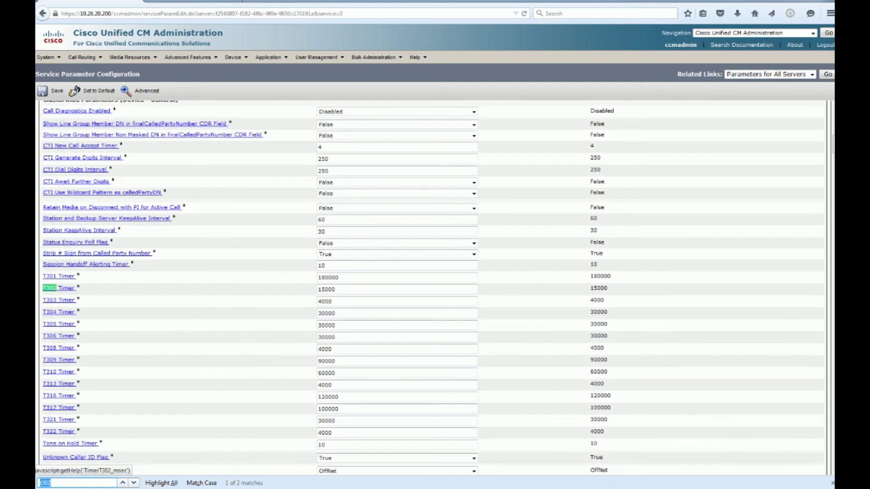
pyautogui.click(322, 290)
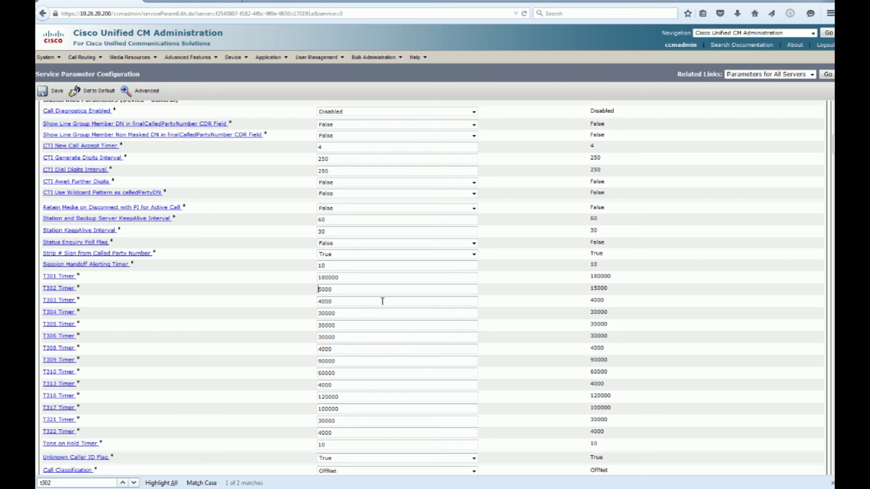
pyautogui.click(55, 94)
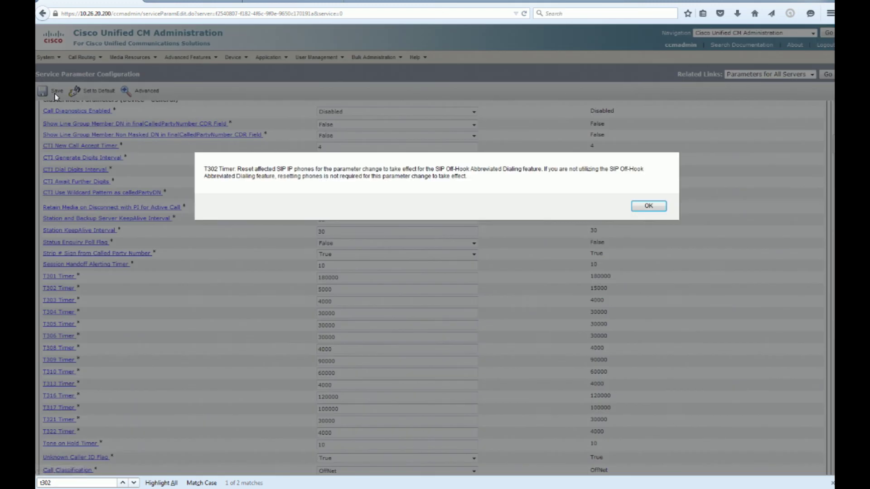
# Step: Dismiss the T302 phone-reset notice, leaving the T302 Timer at 5000, and return to the page top
pyautogui.click(658, 208)
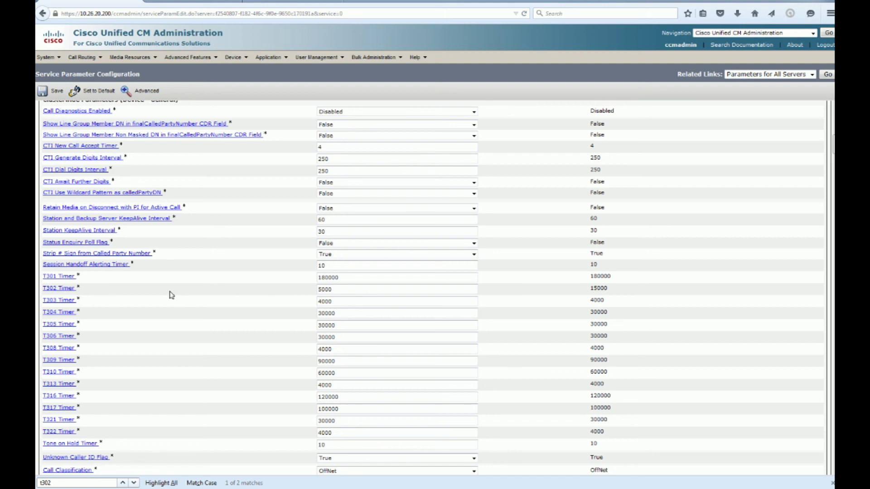
pyautogui.moveTo(81, 288); pyautogui.dragTo(42, 291)
pyautogui.click(133, 287)
pyautogui.scroll(15, 293, 230)
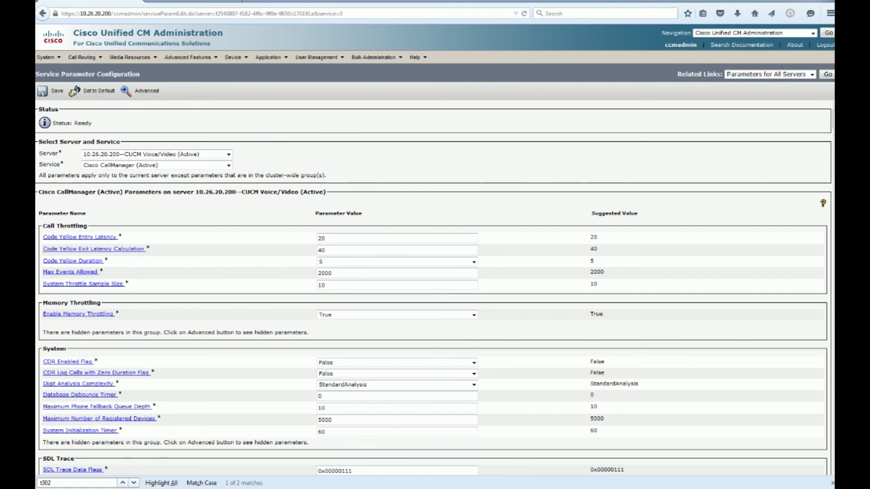
# Step: List all six route patterns and highlight the international and toll-free patterns on PSTN-RL
pyautogui.click(82, 57)
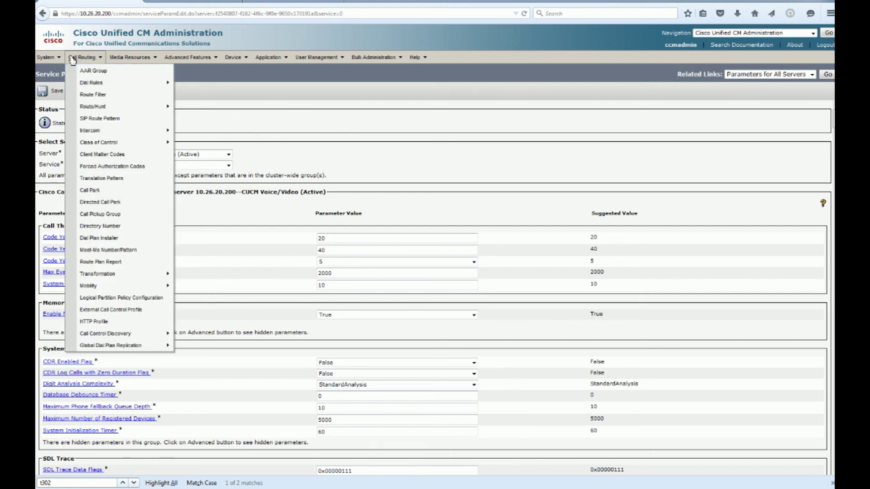
pyautogui.moveTo(150, 107)
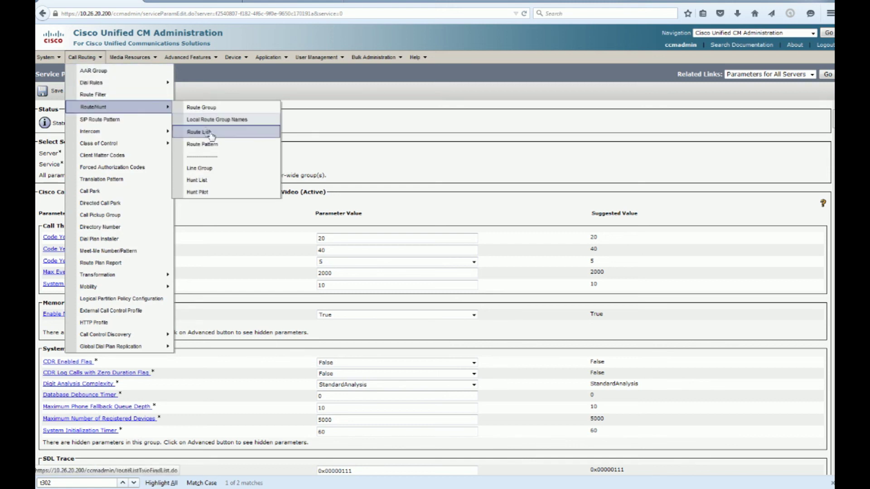
pyautogui.click(220, 144)
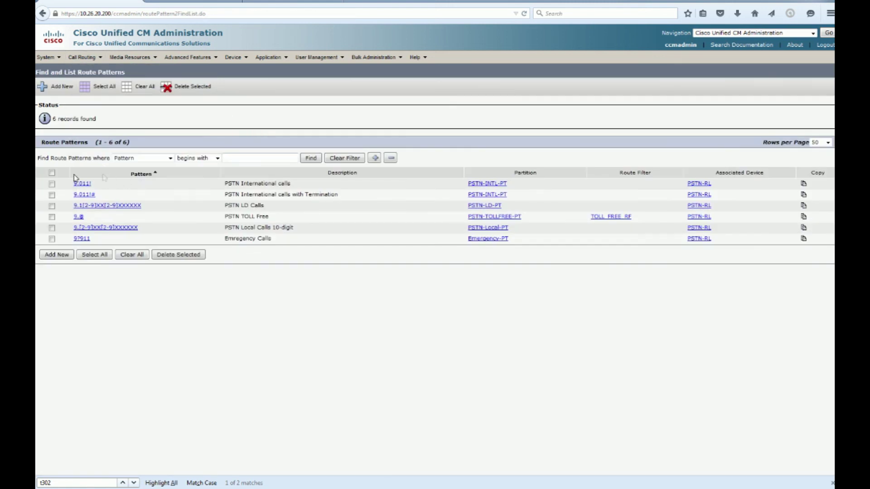
pyautogui.moveTo(70, 186); pyautogui.dragTo(136, 209)
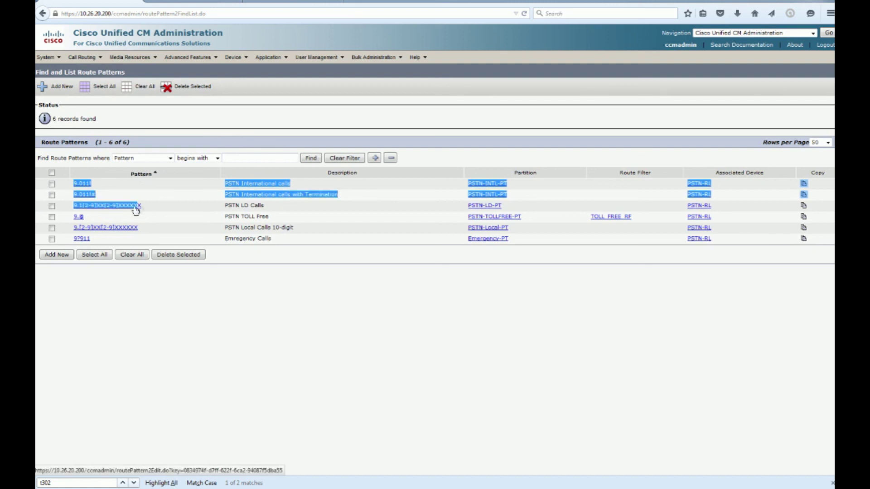
pyautogui.click(78, 219)
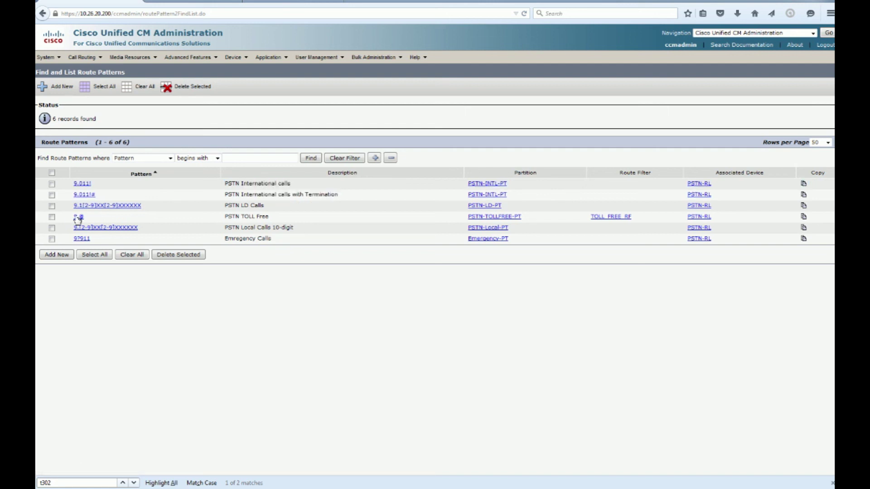
pyautogui.moveTo(78, 218); pyautogui.dragTo(97, 219)
# Step: Search the gateway list for any configured gateways
pyautogui.moveTo(234, 58)
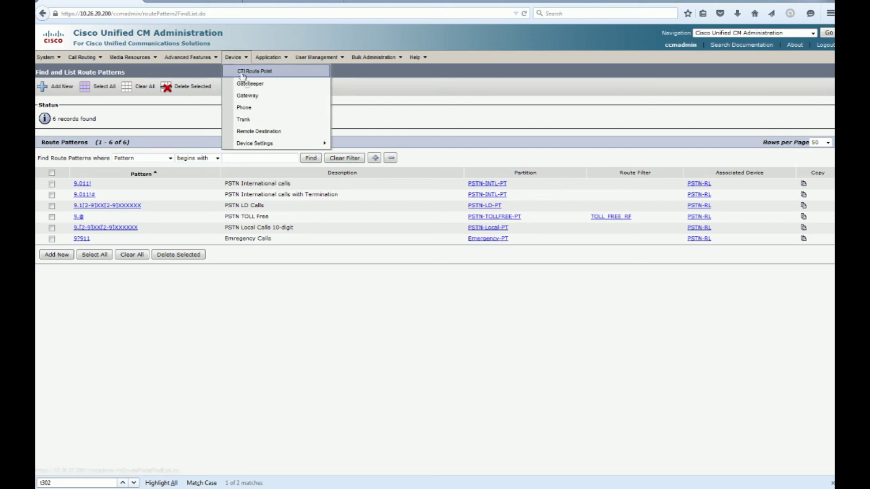
pyautogui.click(257, 96)
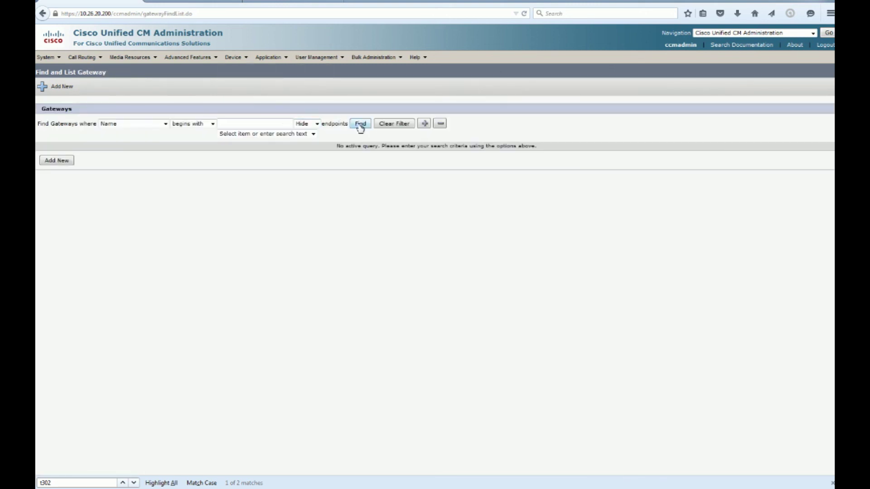
pyautogui.click(362, 124)
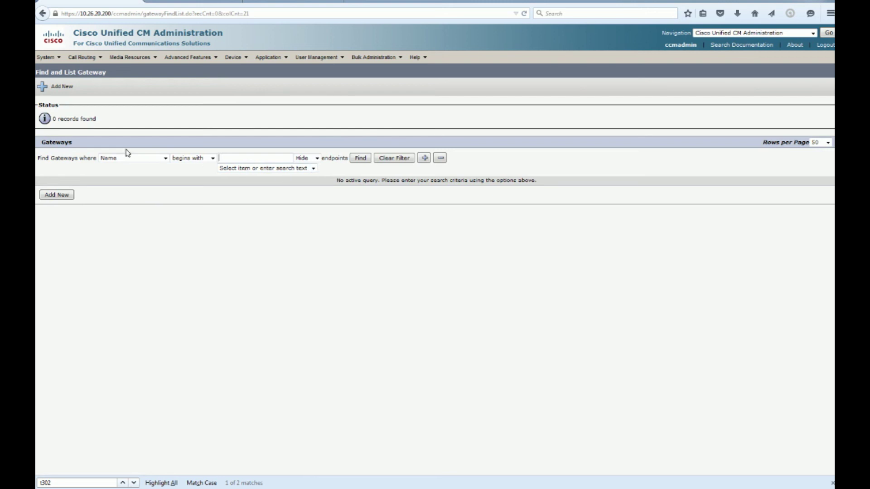
# Step: Open the UMSip trunk and check its inbound calling search space, INBOUND-CSS
pyautogui.moveTo(230, 63)
pyautogui.click(266, 119)
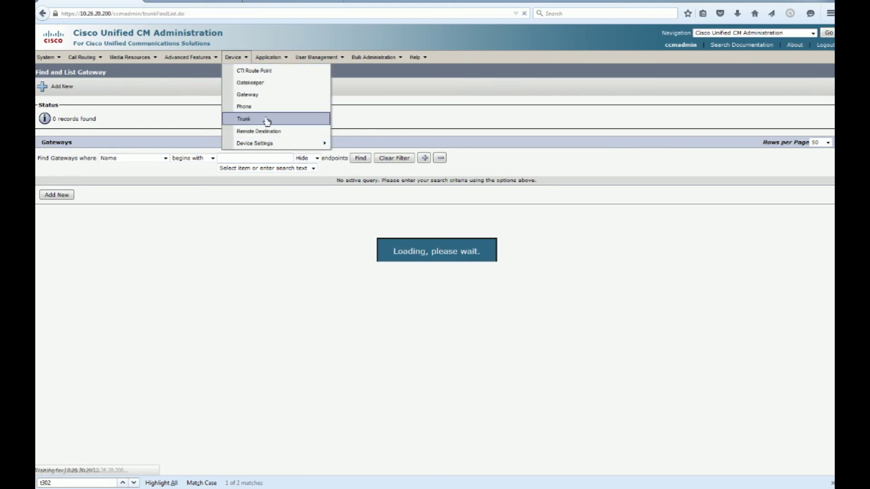
pyautogui.click(310, 124)
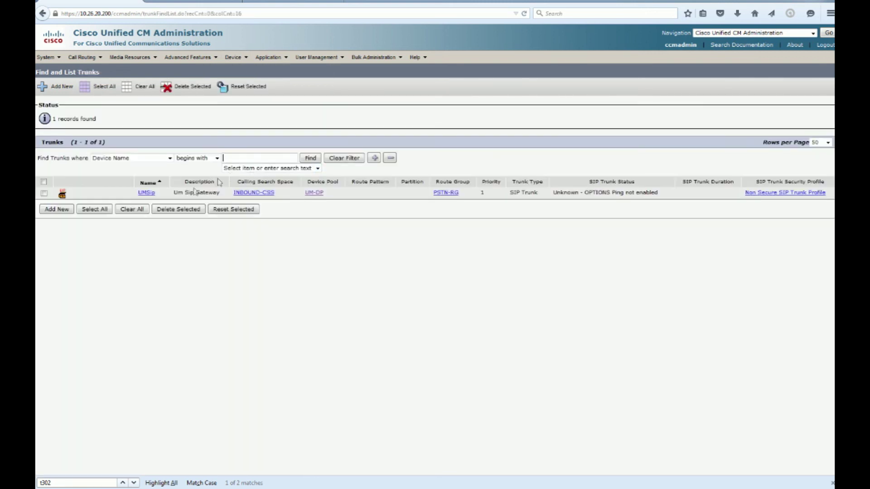
pyautogui.click(145, 195)
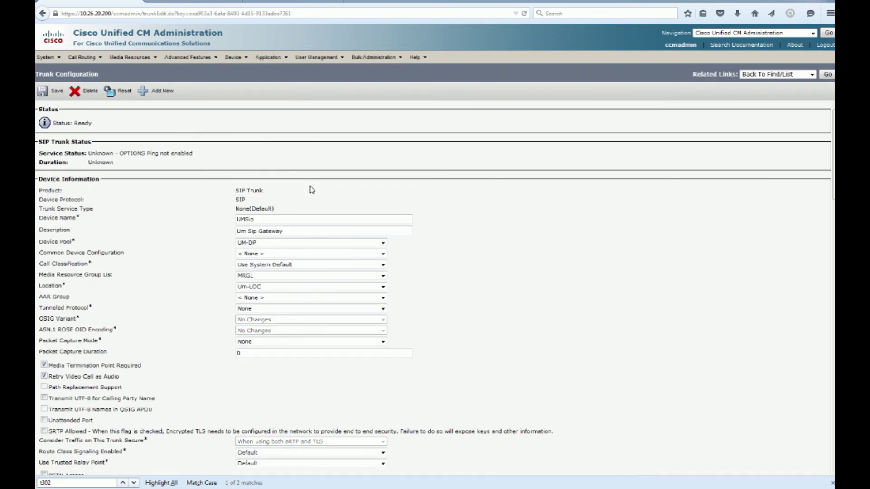
pyautogui.scroll(-5, 312, 189)
pyautogui.scroll(-6, 312, 190)
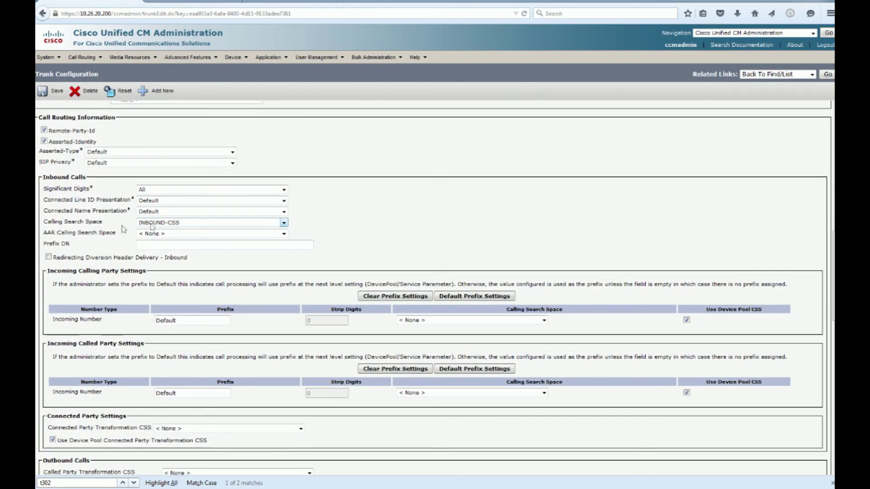
pyautogui.moveTo(47, 222); pyautogui.dragTo(107, 224)
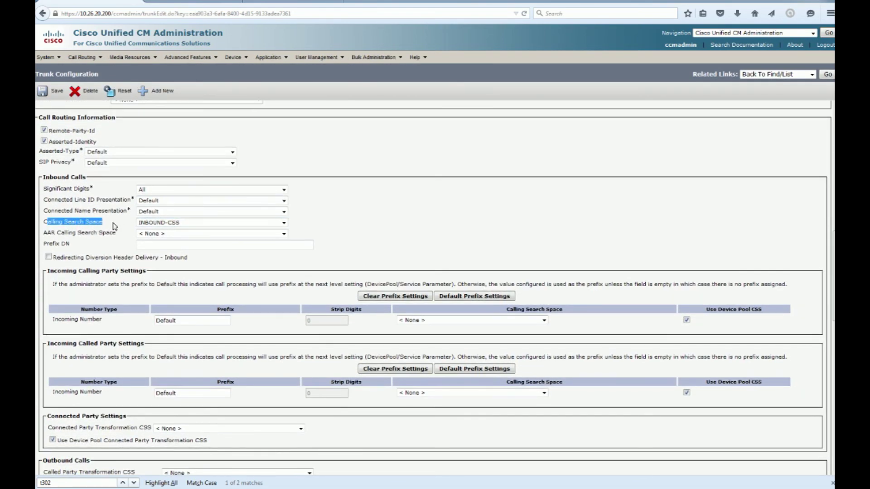
pyautogui.click(107, 146)
pyautogui.click(82, 57)
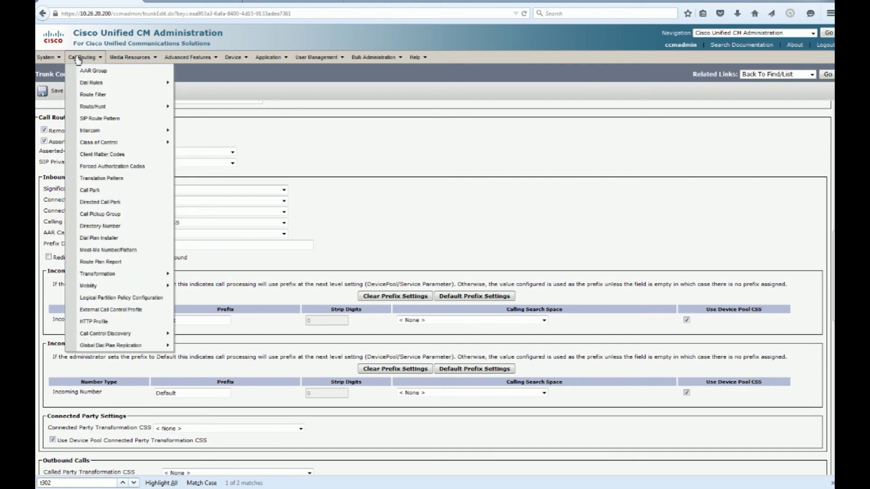
pyautogui.click(109, 180)
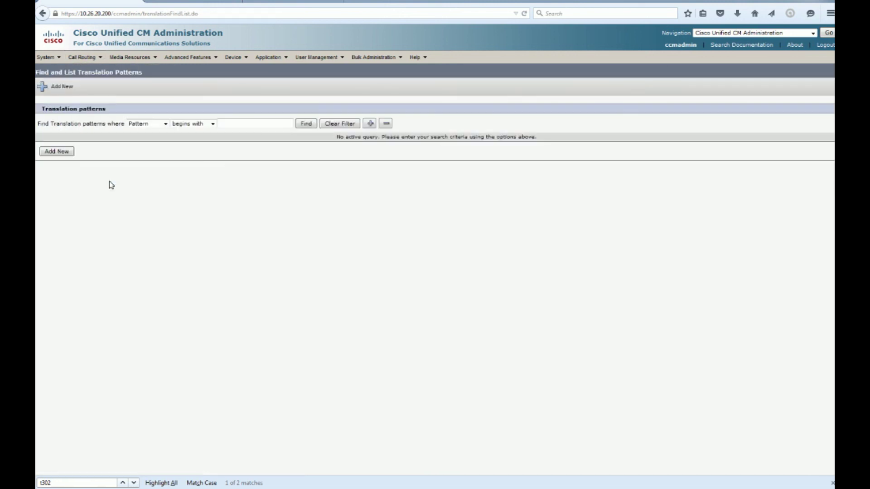
pyautogui.click(57, 151)
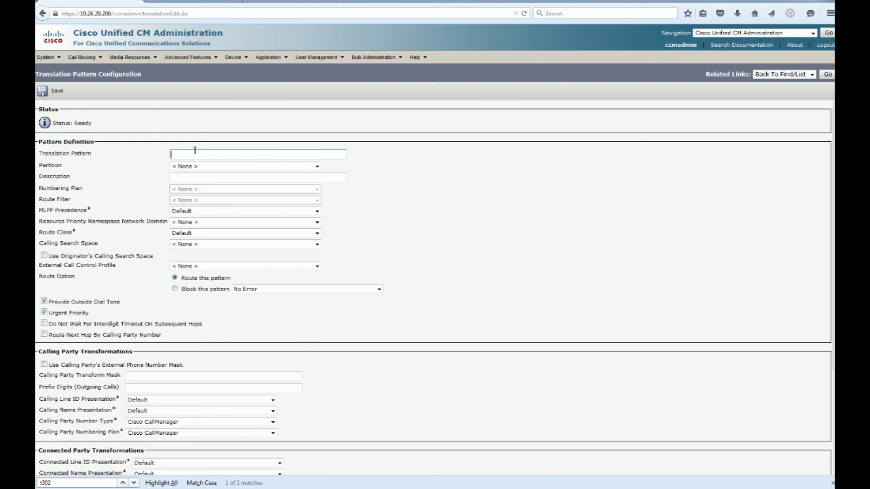
pyautogui.write('4555')
# Step: Put the translation pattern in partition INBOUND-PT with calling search space UM-CSS
pyautogui.click(189, 167)
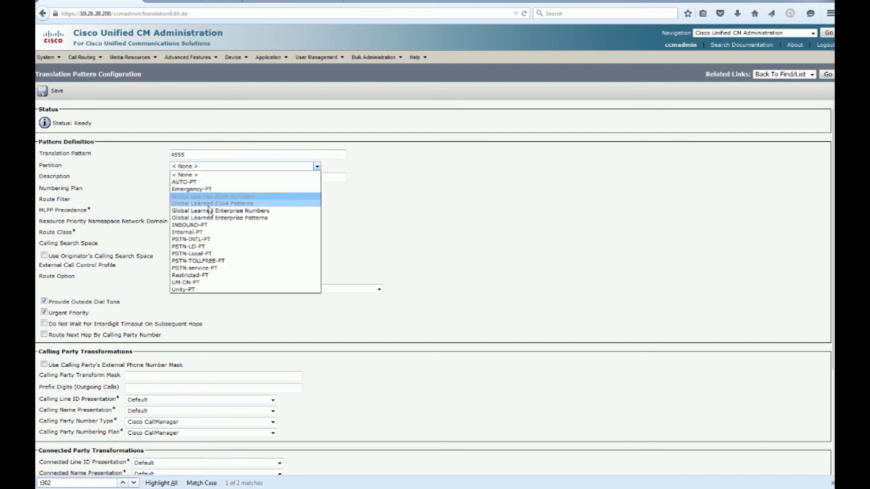
pyautogui.click(213, 226)
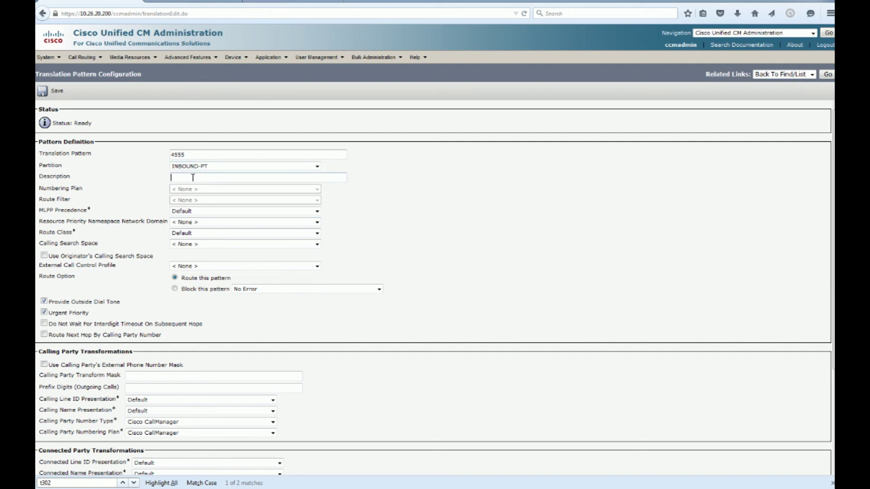
pyautogui.click(198, 245)
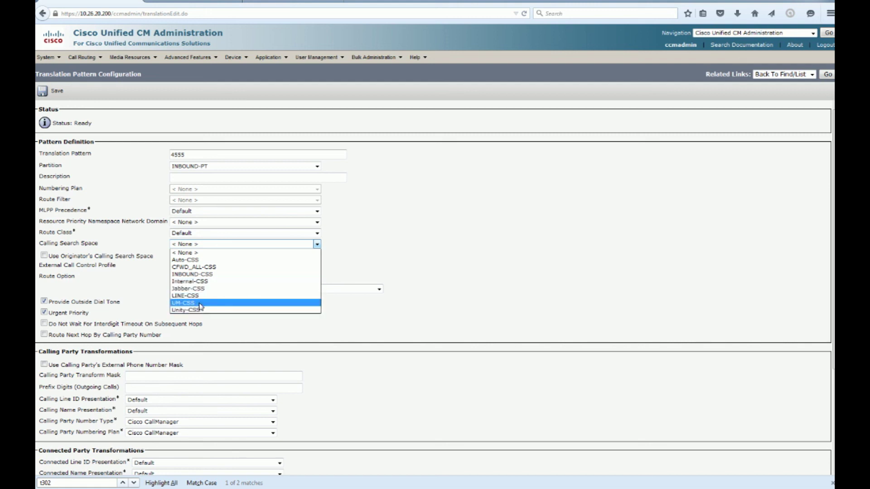
pyautogui.click(200, 303)
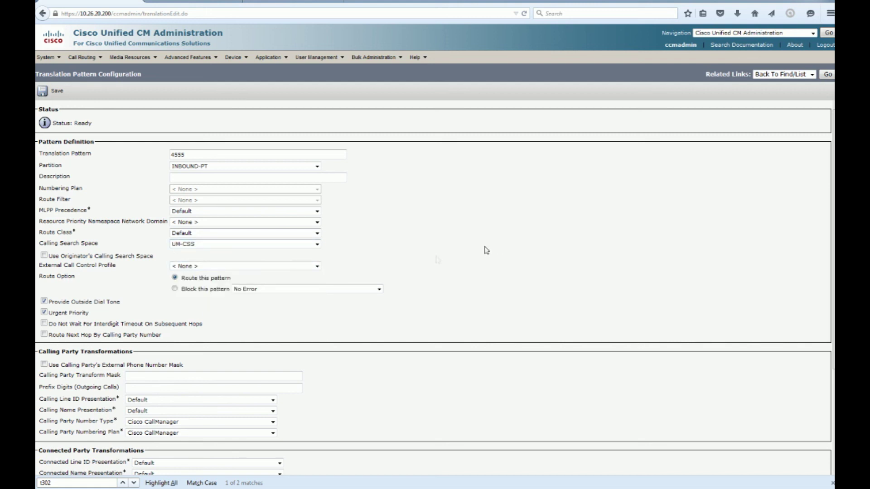
# Step: Fill in the called-party transform mask 555 for the translation pattern
pyautogui.scroll(-3, 270, 345)
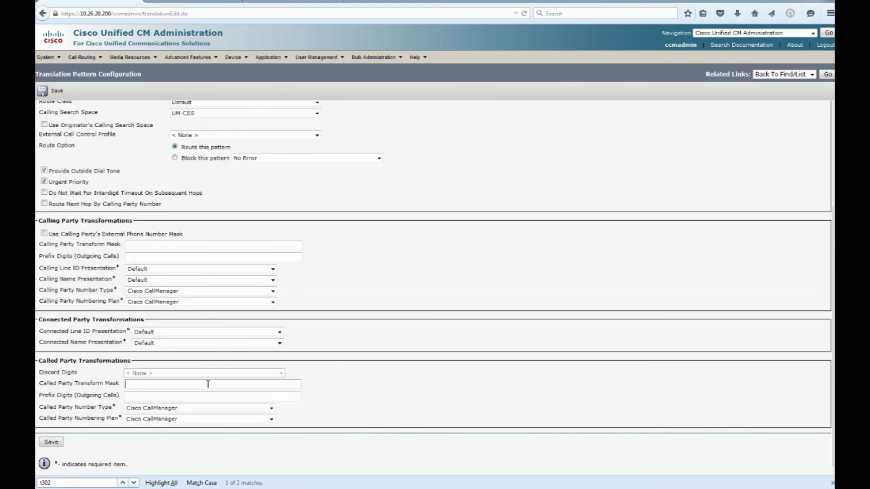
pyautogui.scroll(3, 334, 352)
pyautogui.scroll(-3, 335, 352)
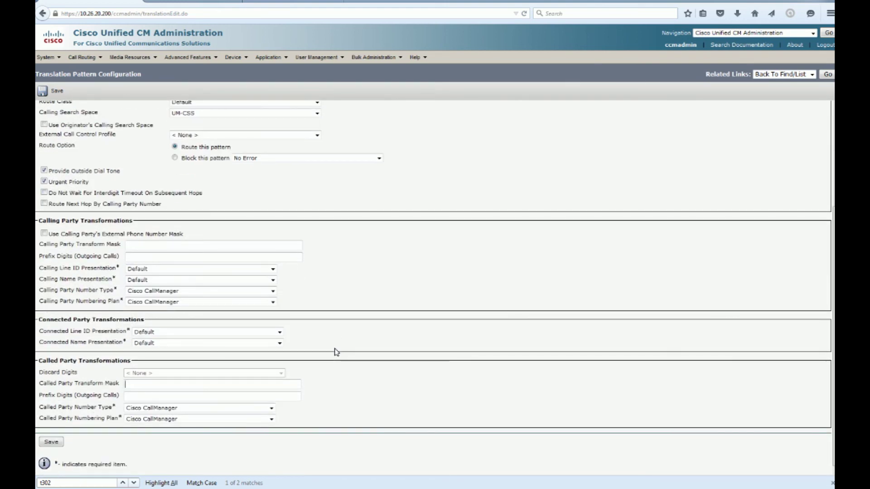
pyautogui.write('555')
pyautogui.scroll(3, 276, 239)
pyautogui.scroll(-3, 180, 276)
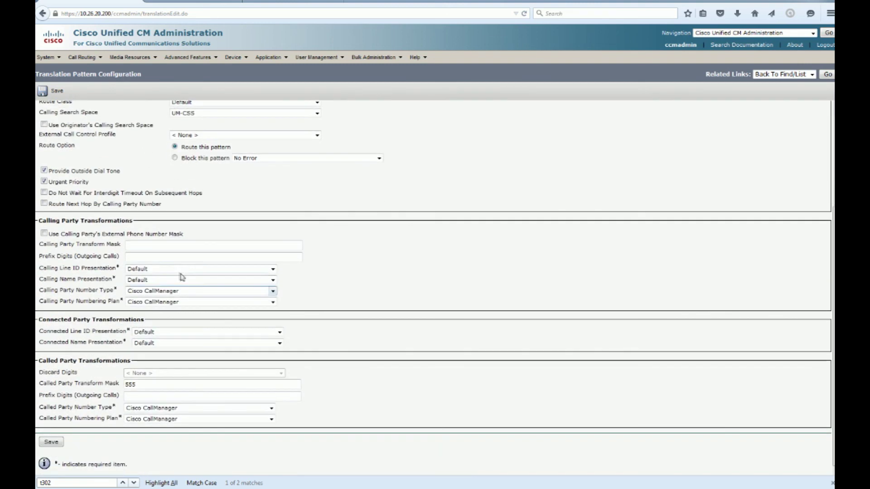
pyautogui.scroll(3, 266, 155)
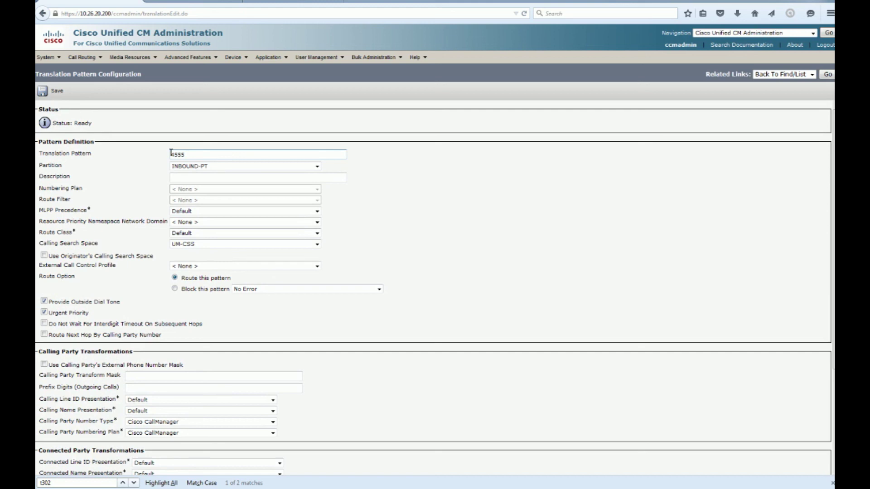
pyautogui.write('123465')
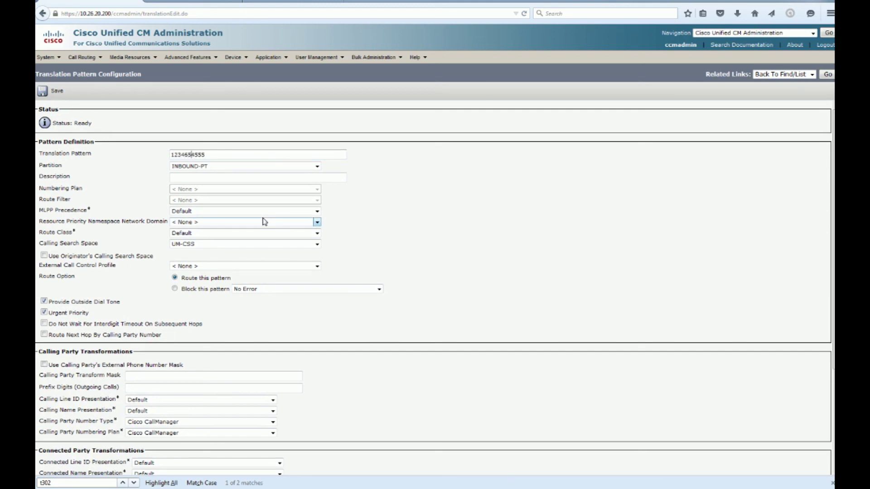
pyautogui.scroll(-3, 427, 213)
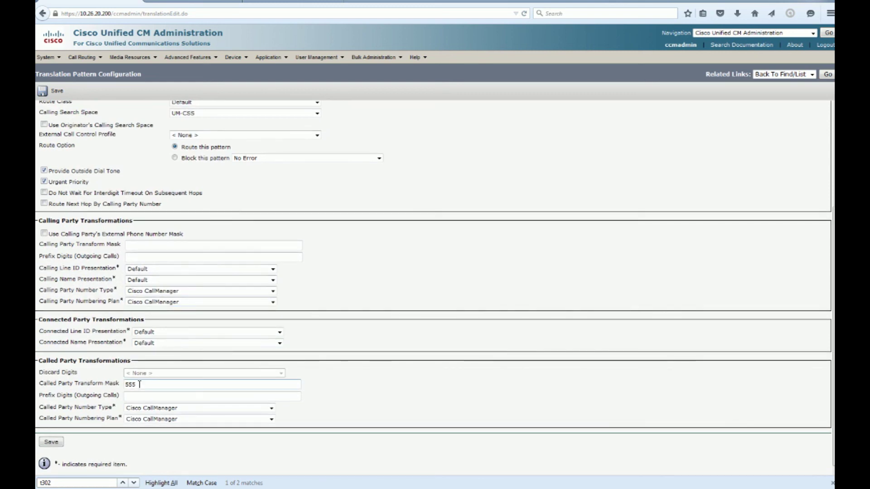
pyautogui.moveTo(141, 383); pyautogui.dragTo(129, 384)
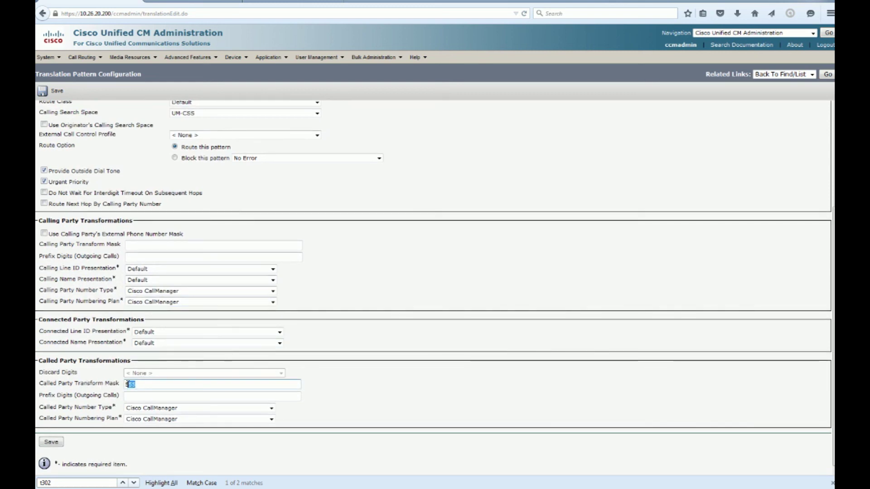
pyautogui.scroll(4, 304, 293)
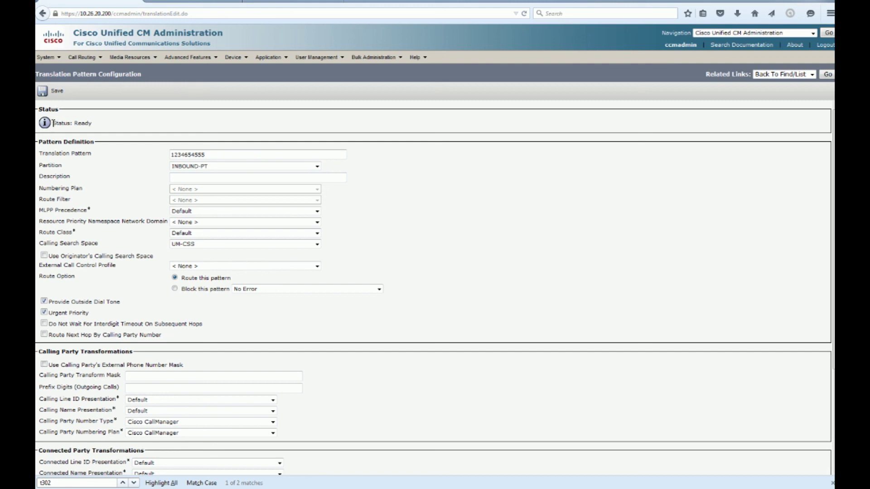
pyautogui.moveTo(53, 123); pyautogui.dragTo(113, 131)
pyautogui.click(113, 131)
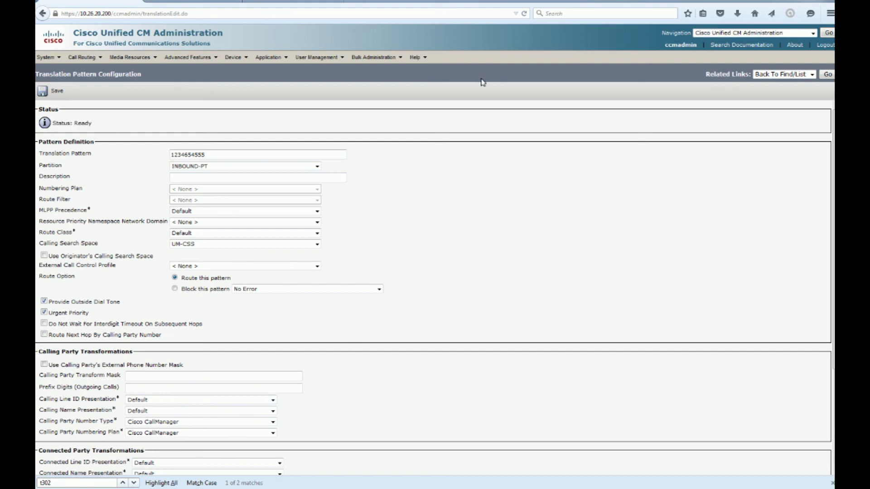